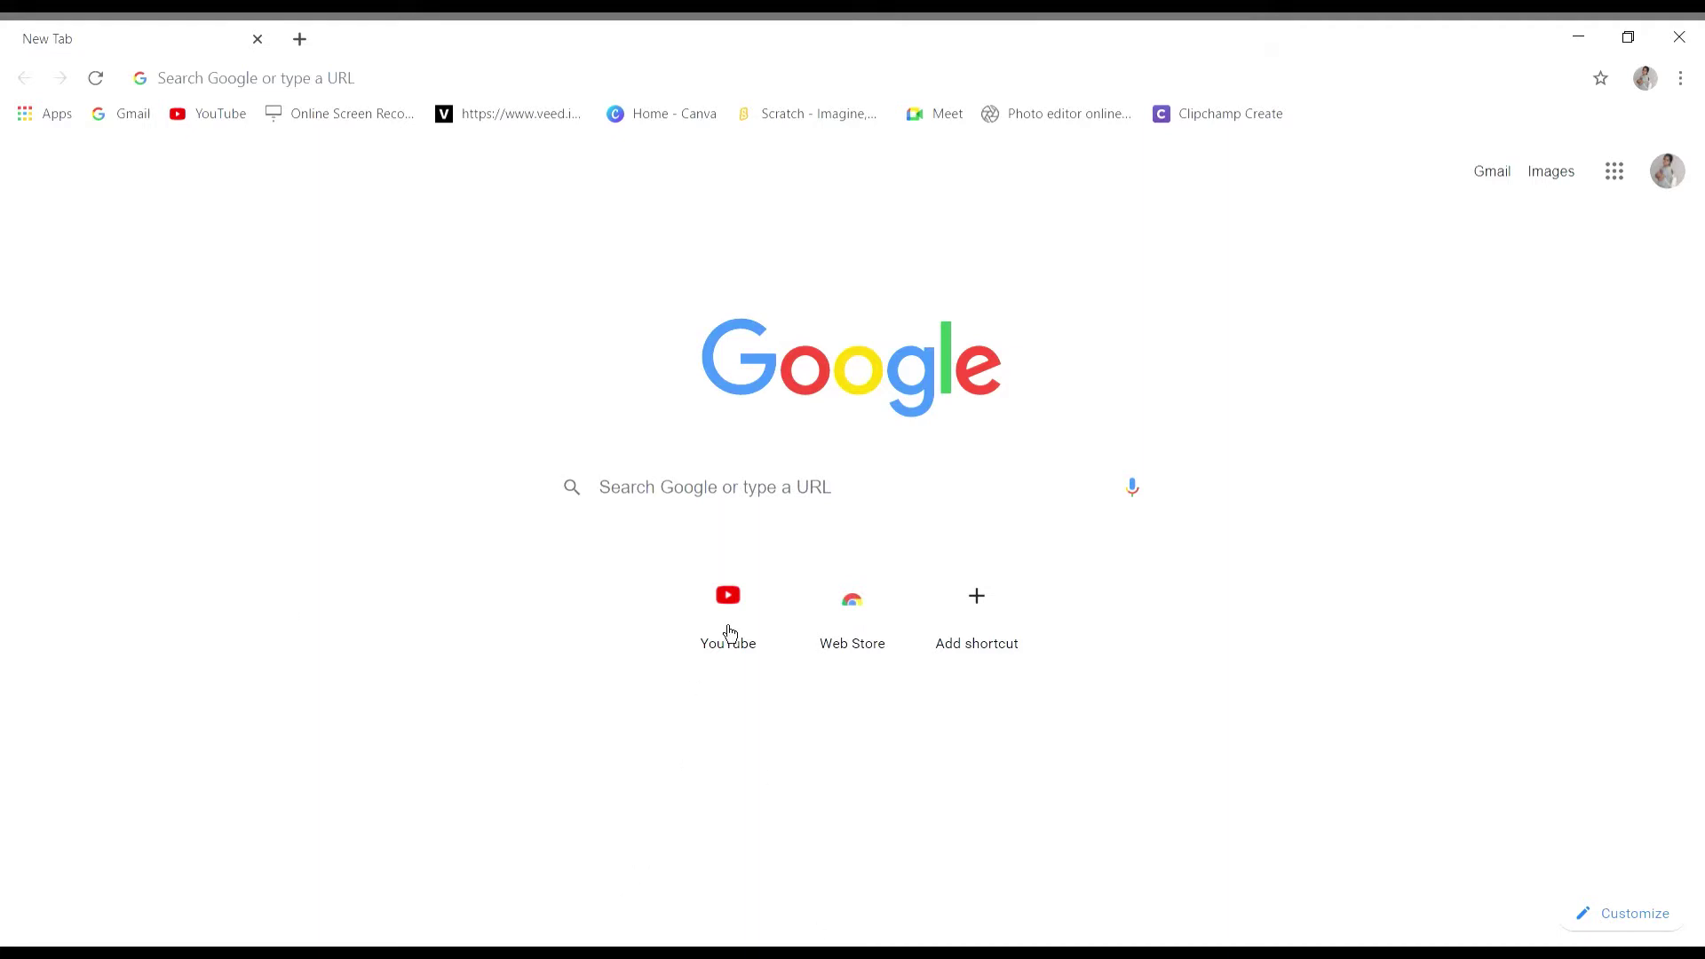
- Bring up and dismiss the browser's recent searches list several times
left_click(673, 518)
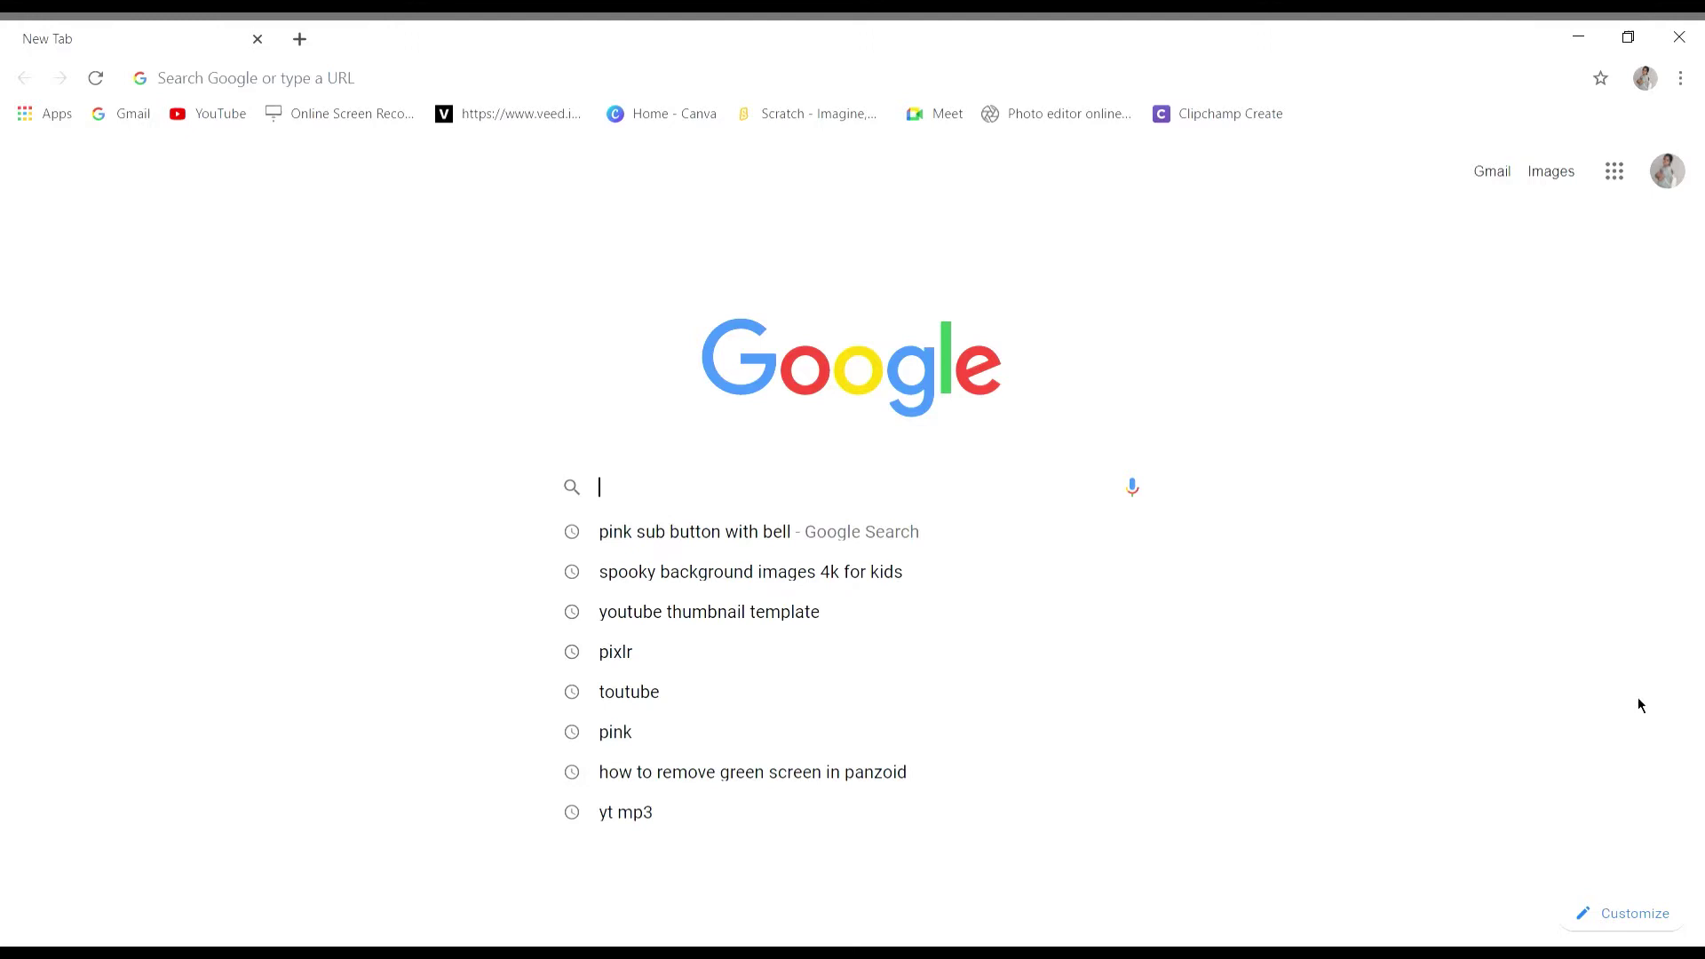
left_click(1184, 757)
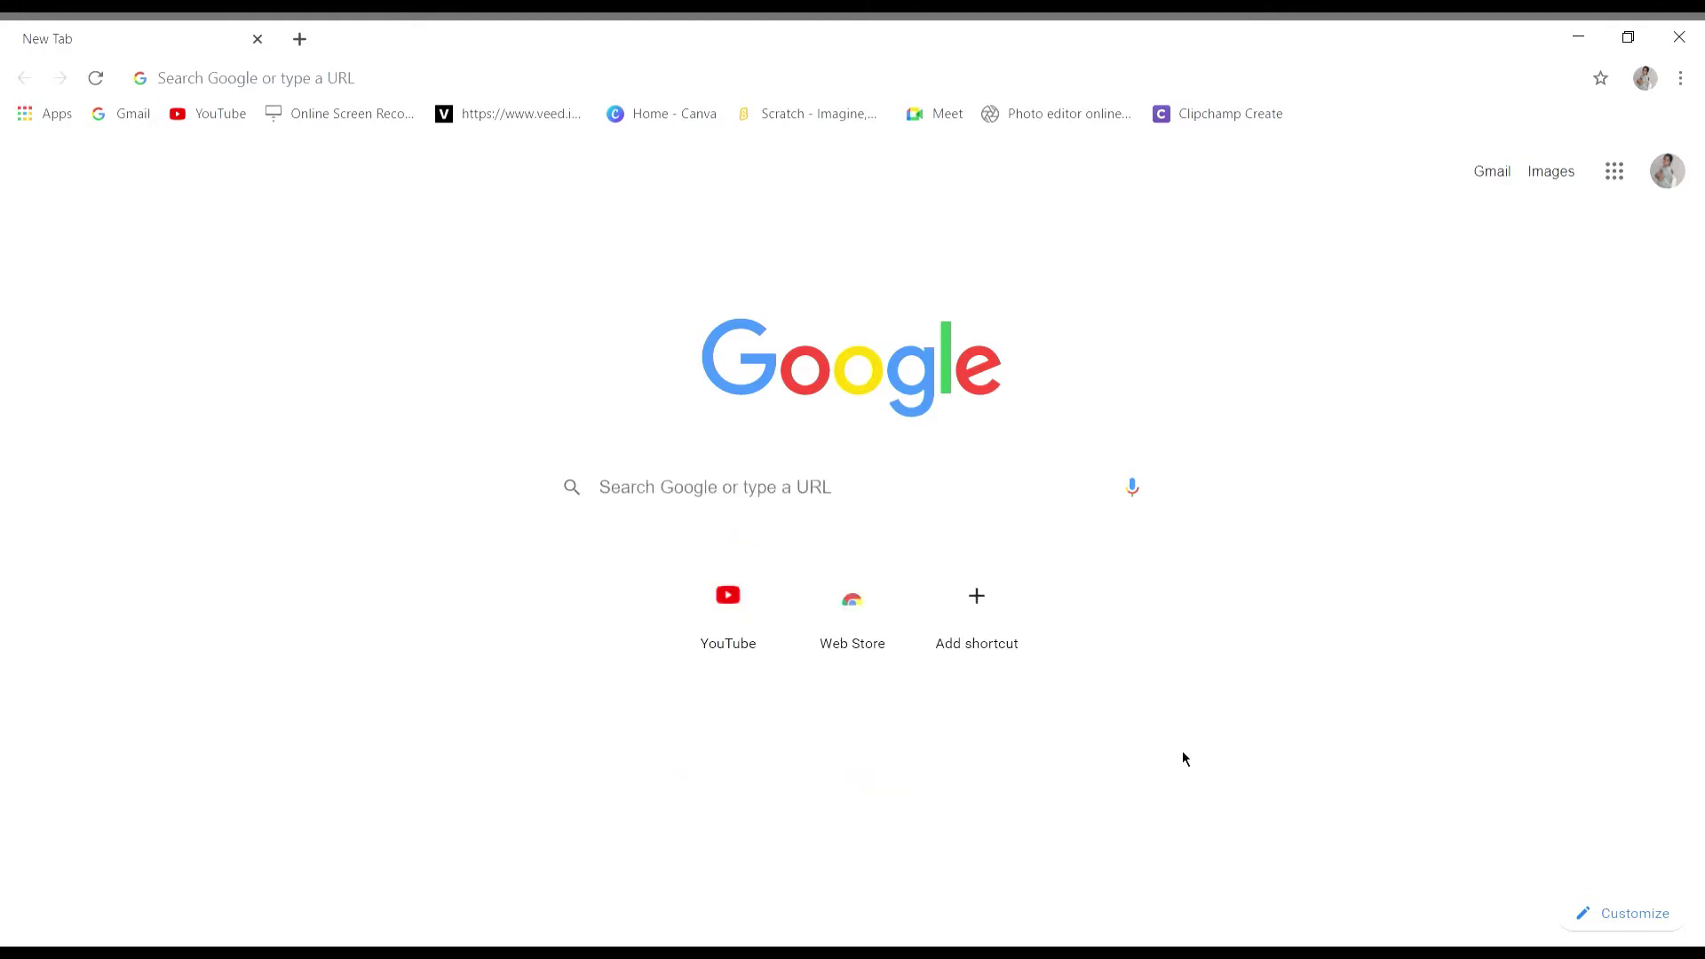
left_click(342, 93)
left_click(156, 609)
left_click(733, 493)
key("Escape")
left_click(988, 496)
left_click(1384, 400)
left_click(804, 487)
left_click(1405, 646)
left_click(668, 508)
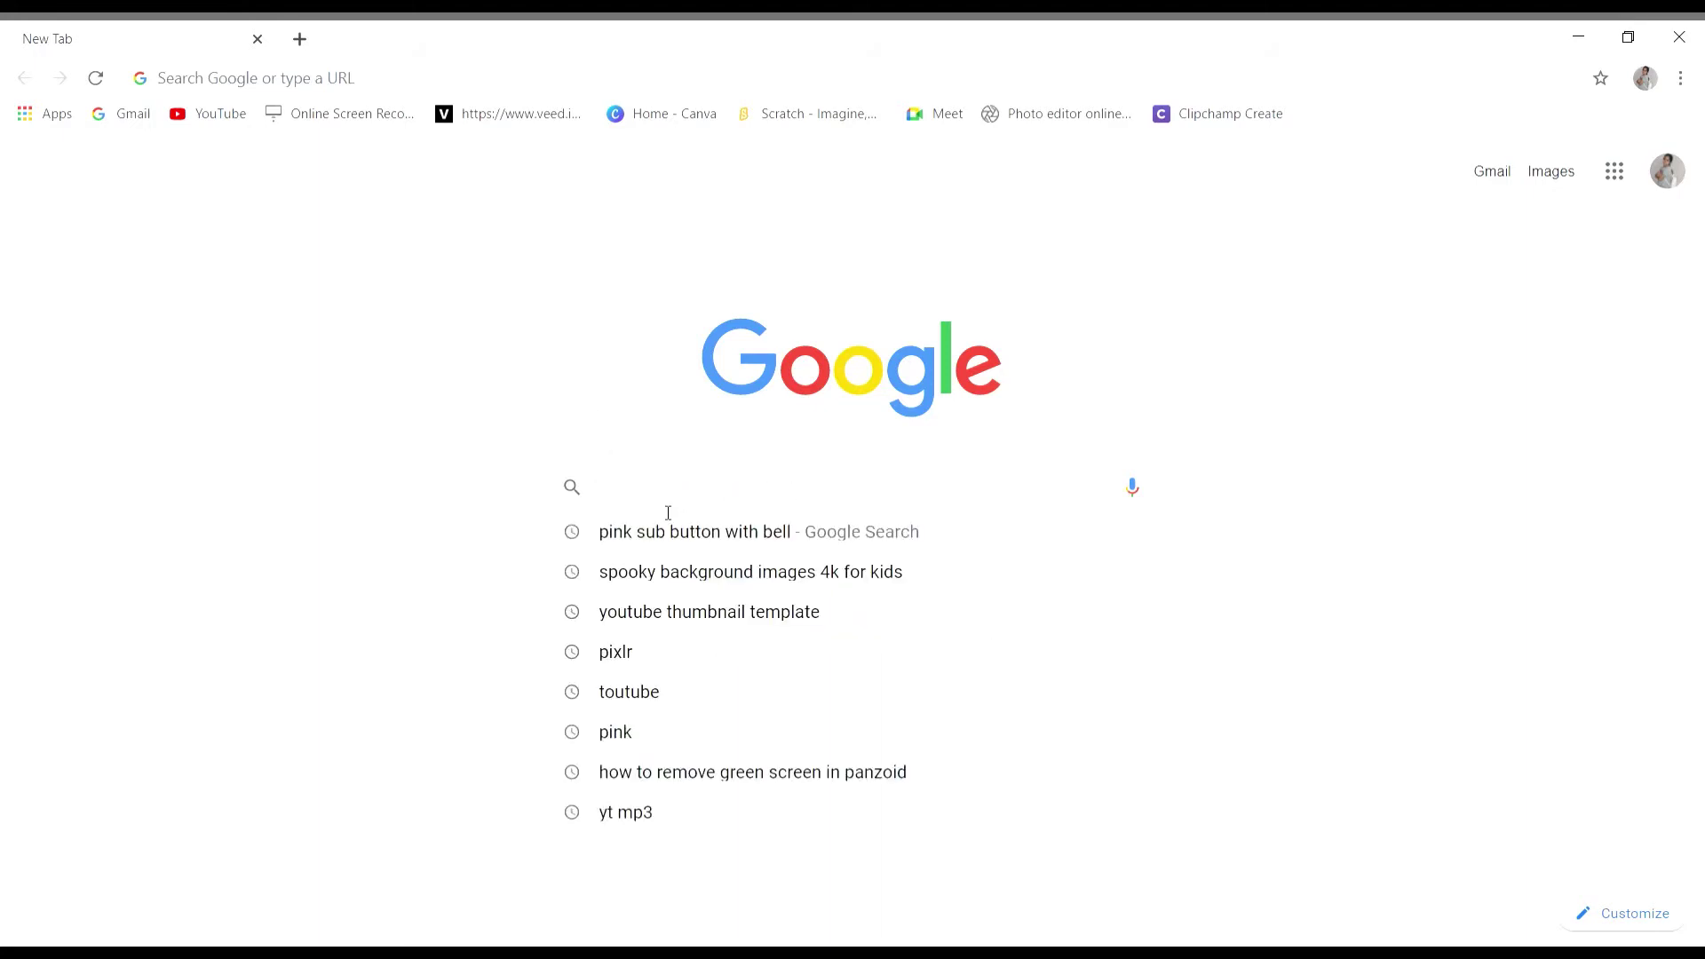
left_click(220, 391)
- Go to the Pixlr site, open Pixlr E and create a blank 1920×1080 Full HD image
left_click(273, 81)
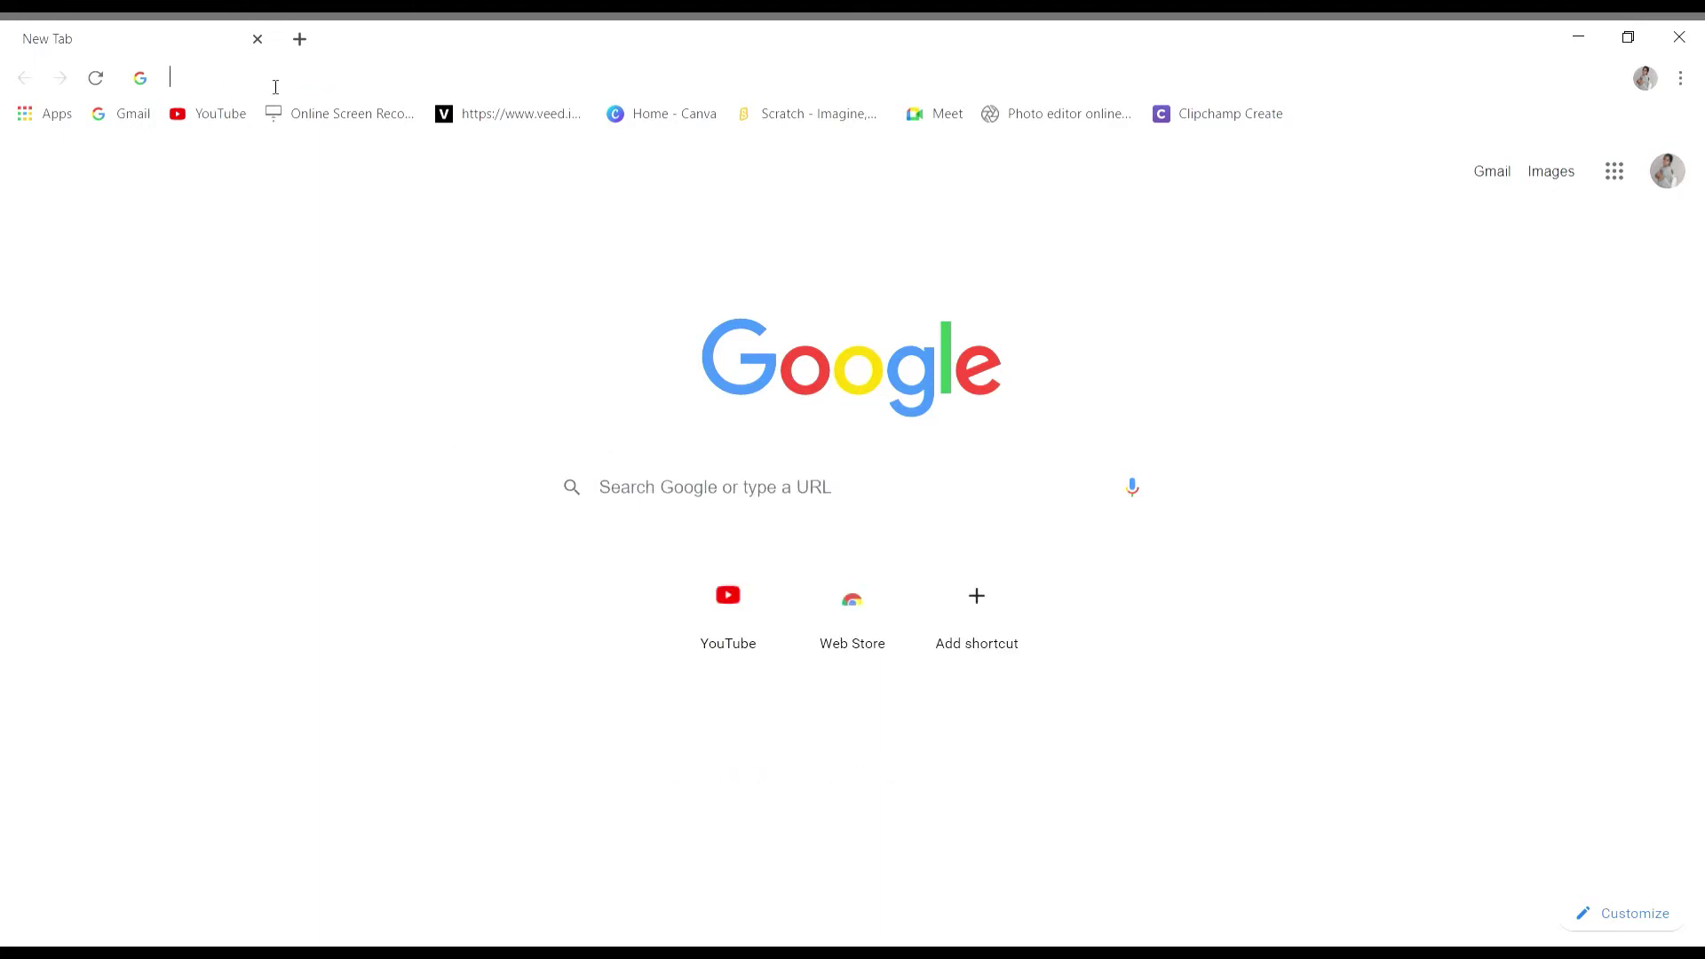
type("Pi")
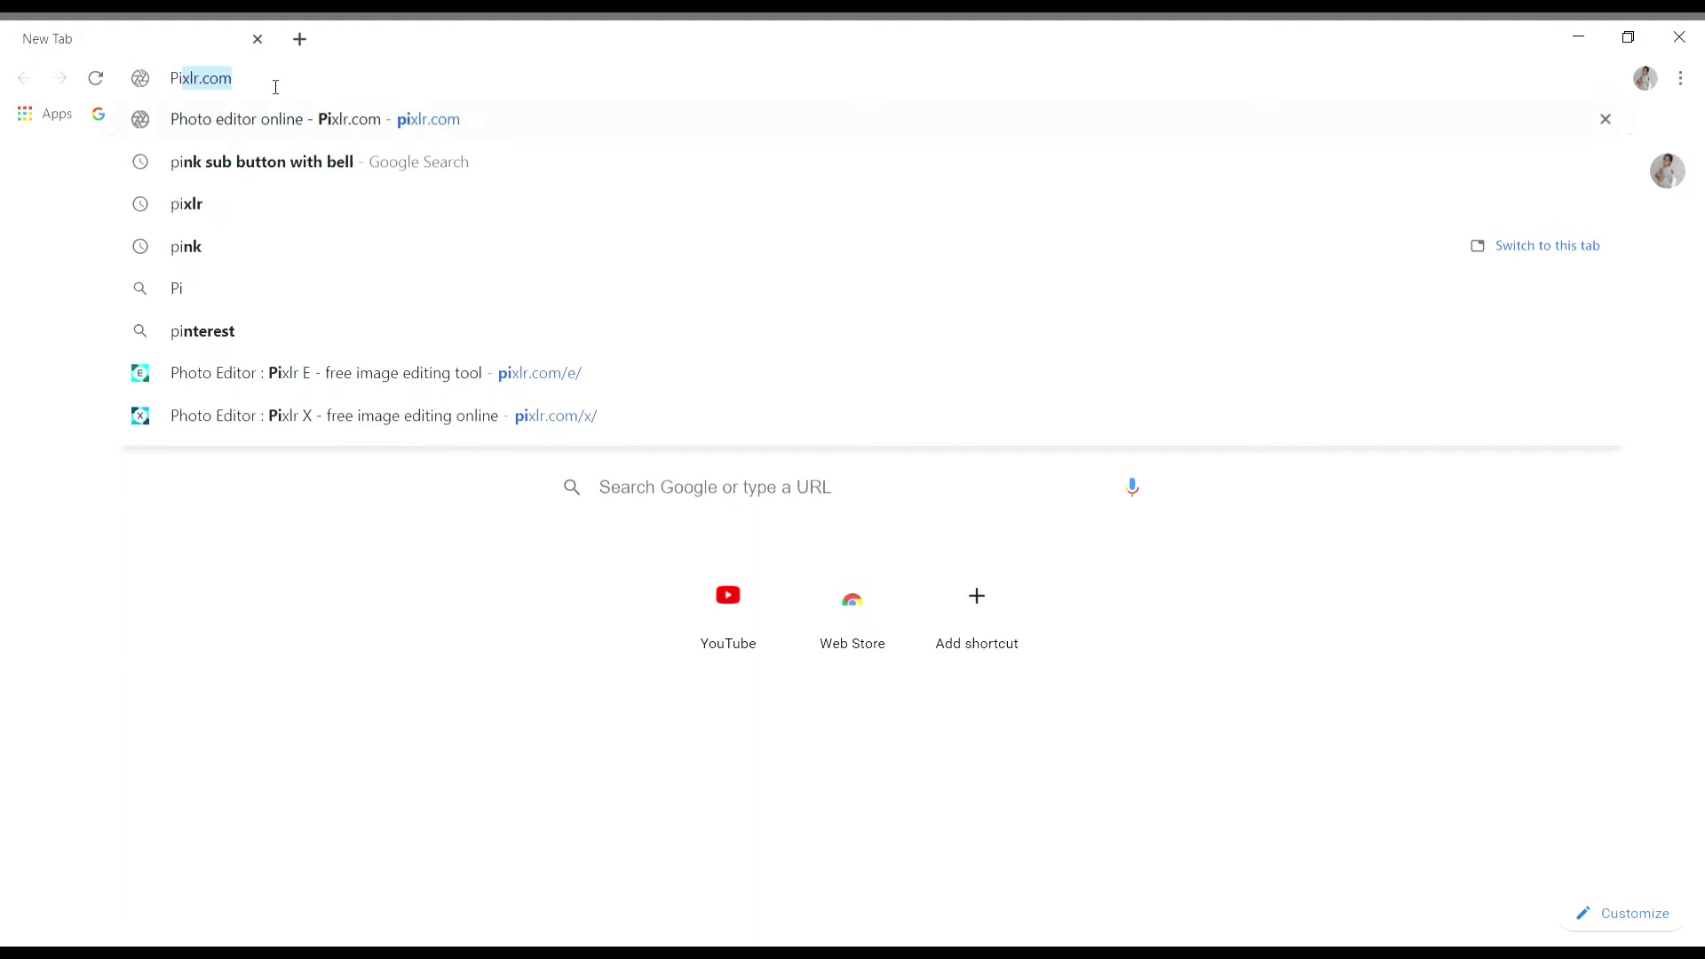
type("xl")
key("Return")
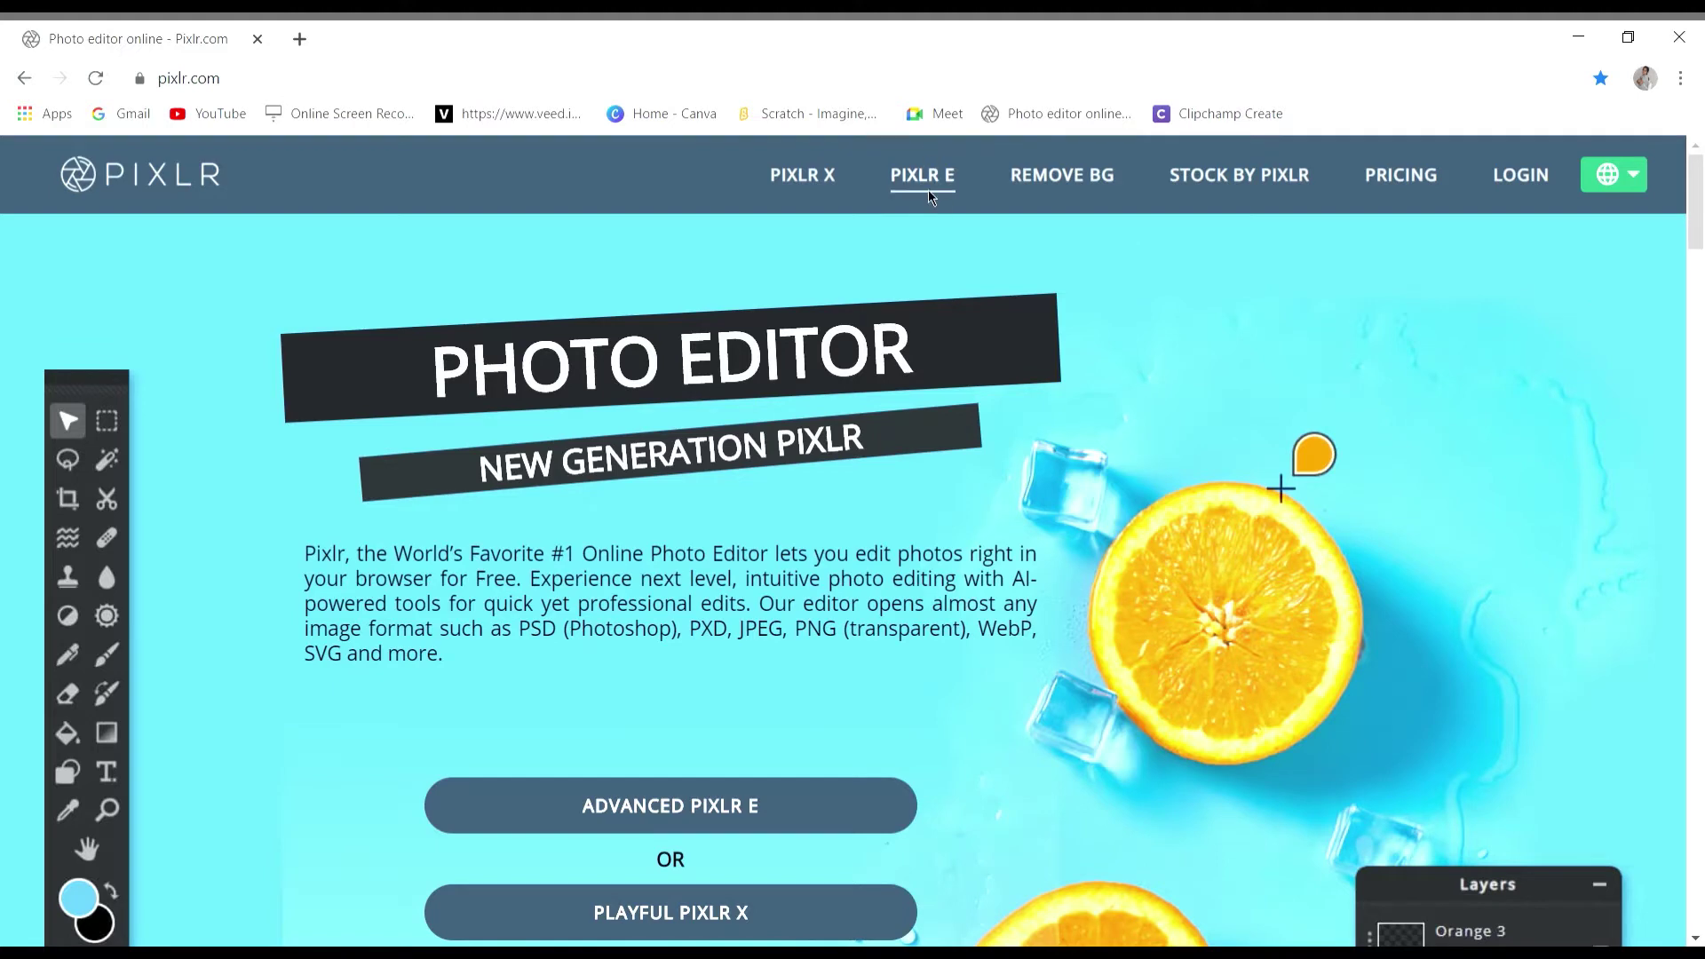
left_click(962, 200)
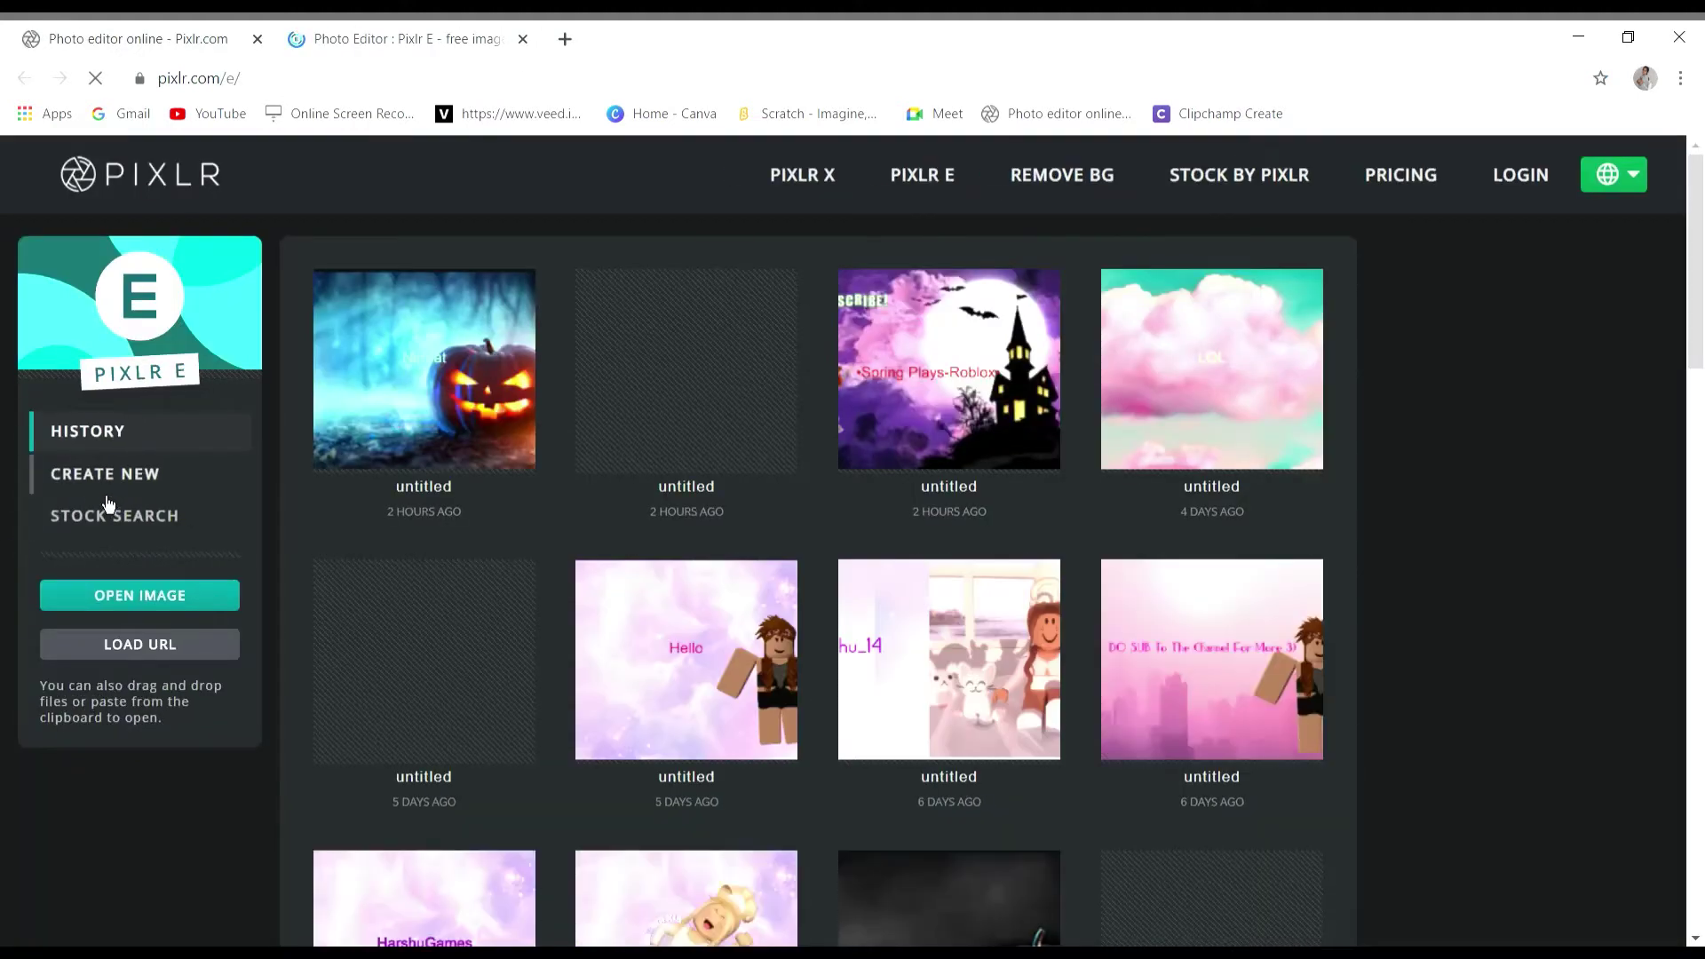
left_click(105, 480)
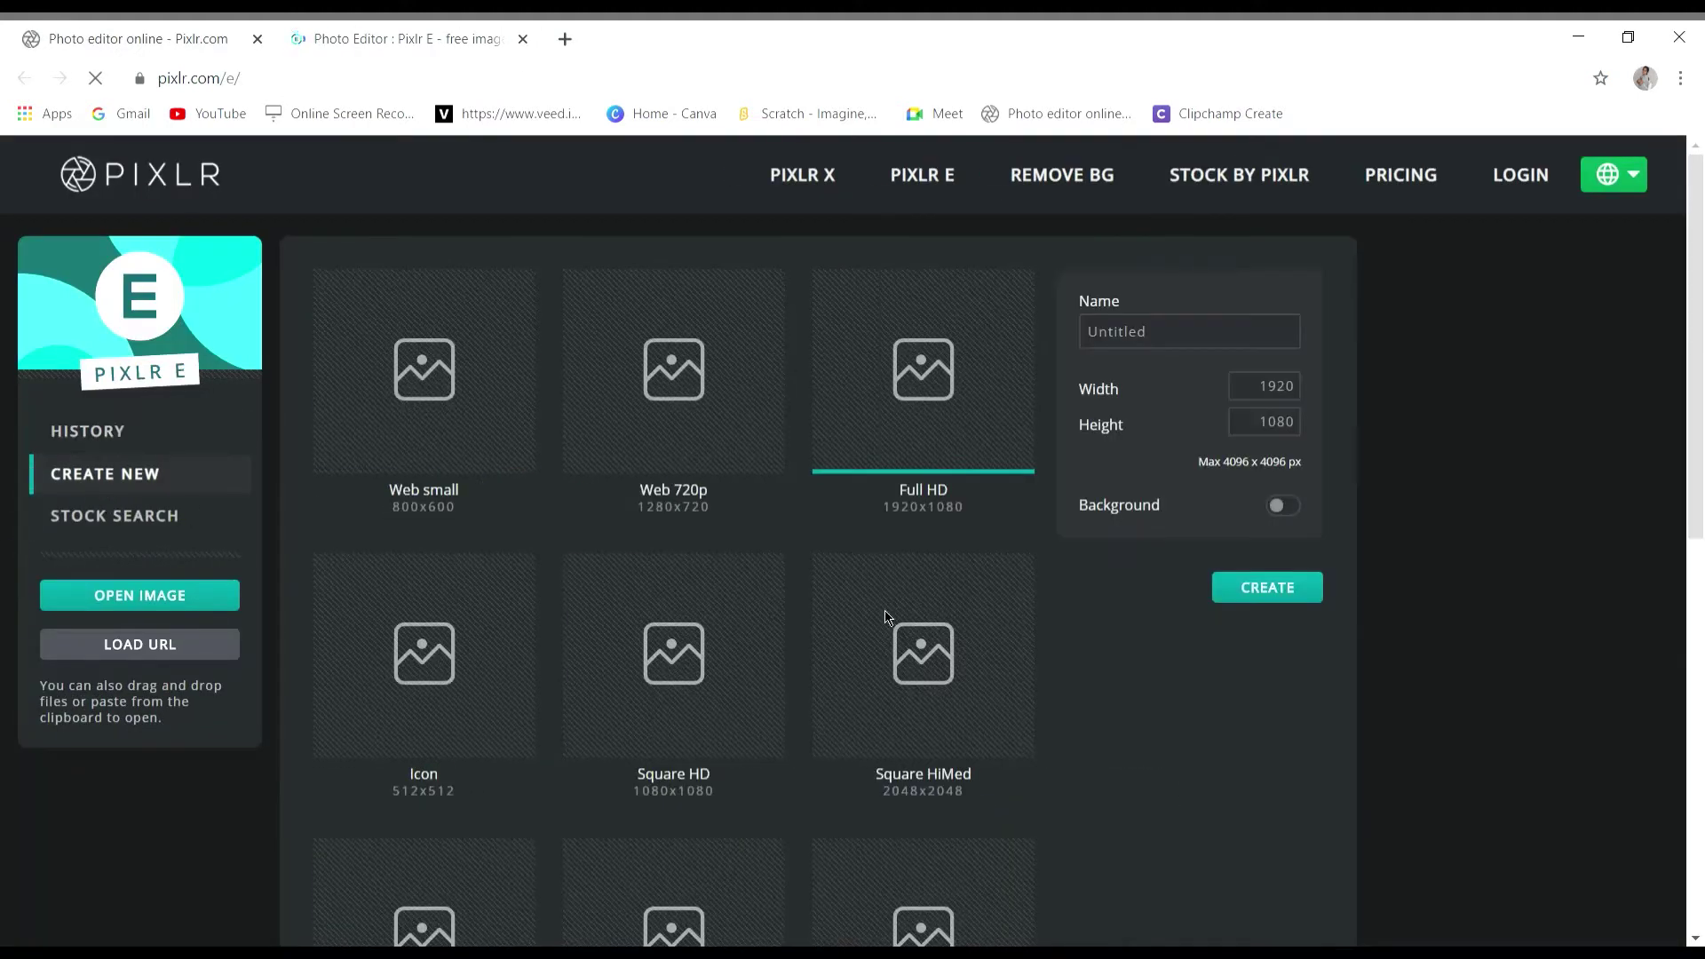
left_click(1303, 587)
left_click(537, 259)
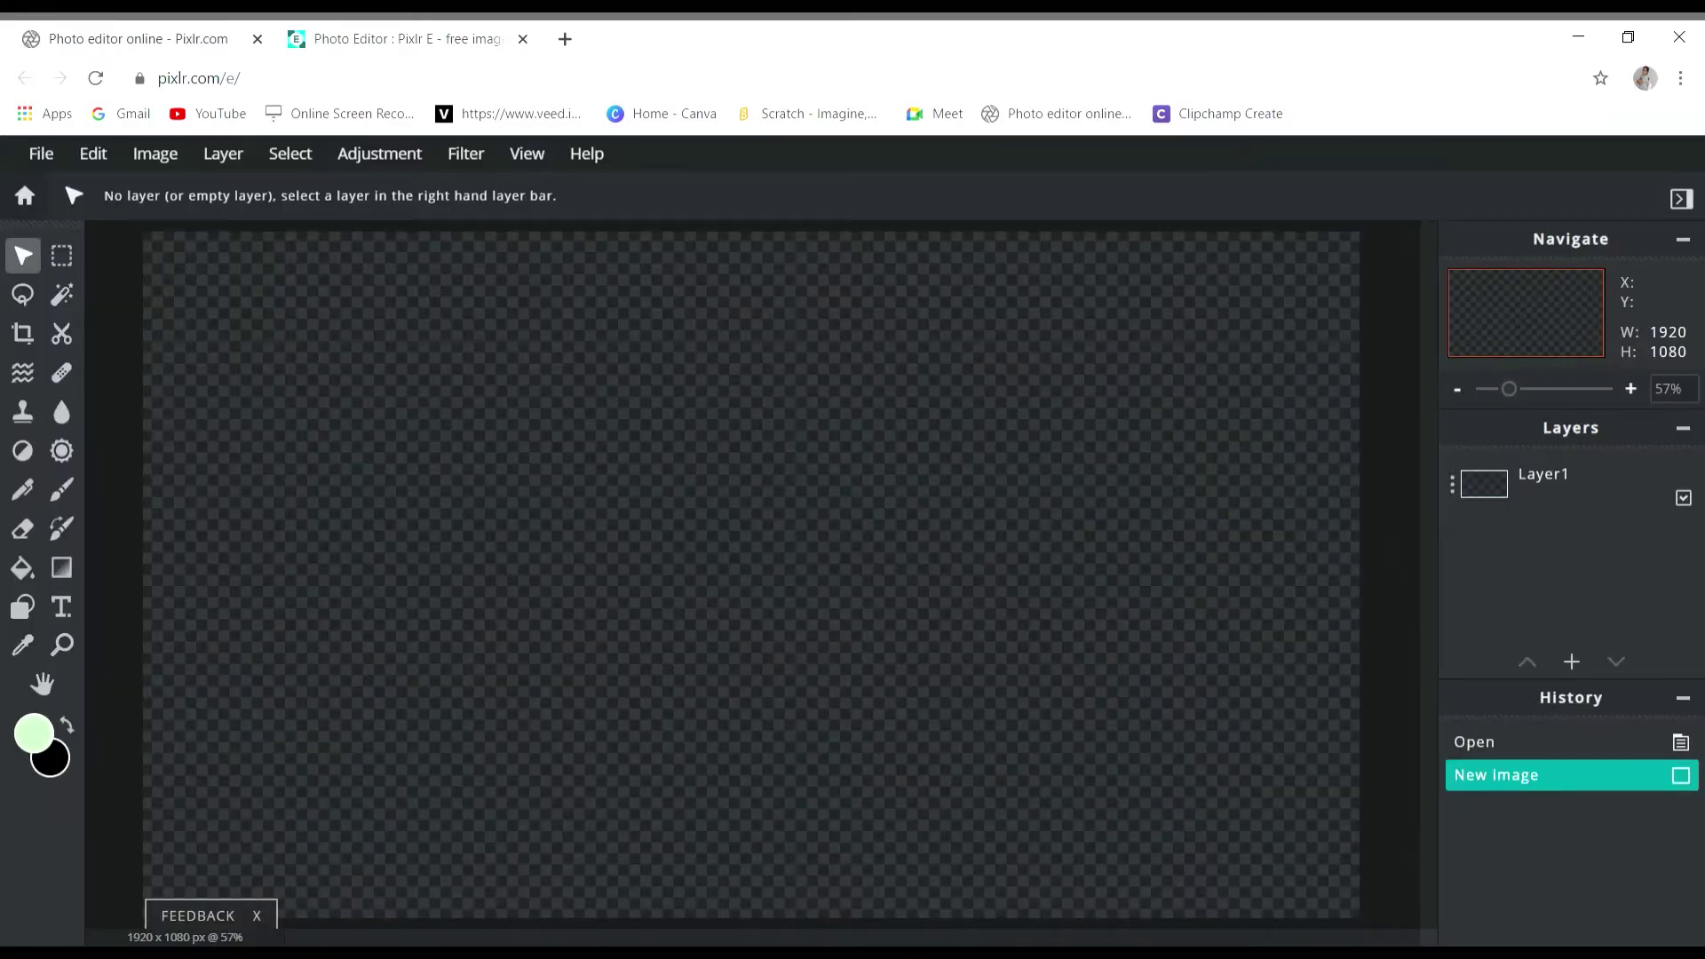
- Search Google Images for 'youtube thumbnail template' in a new tab
left_click(565, 39)
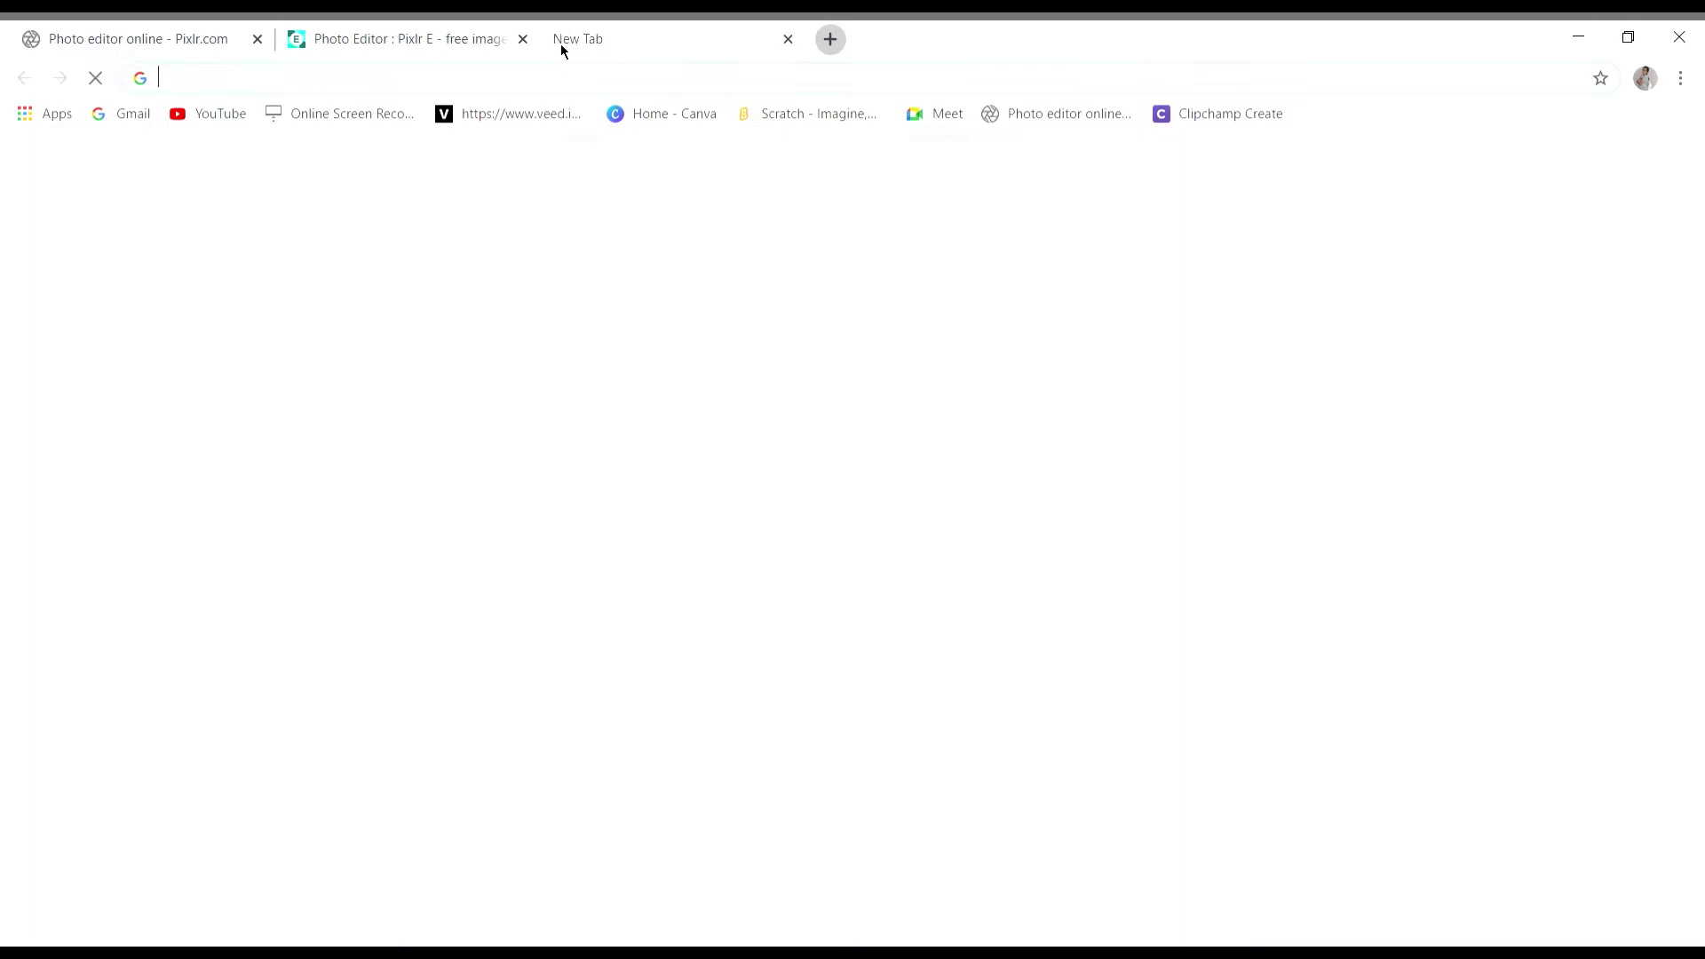
type("Y")
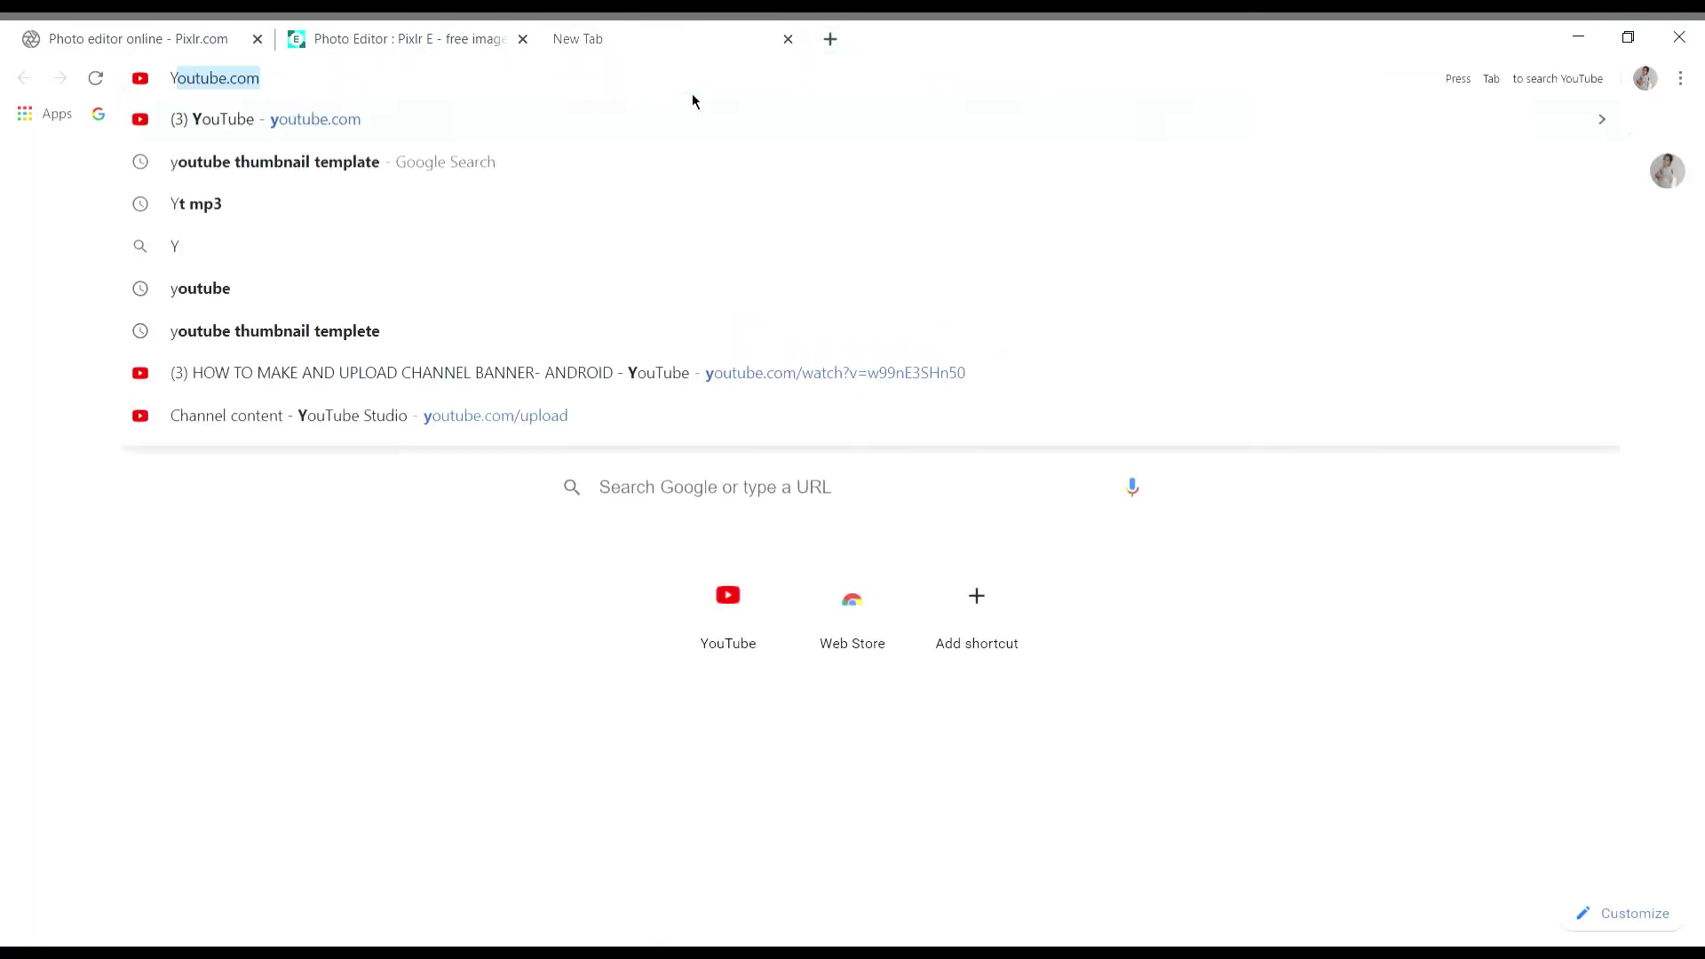
type("outube")
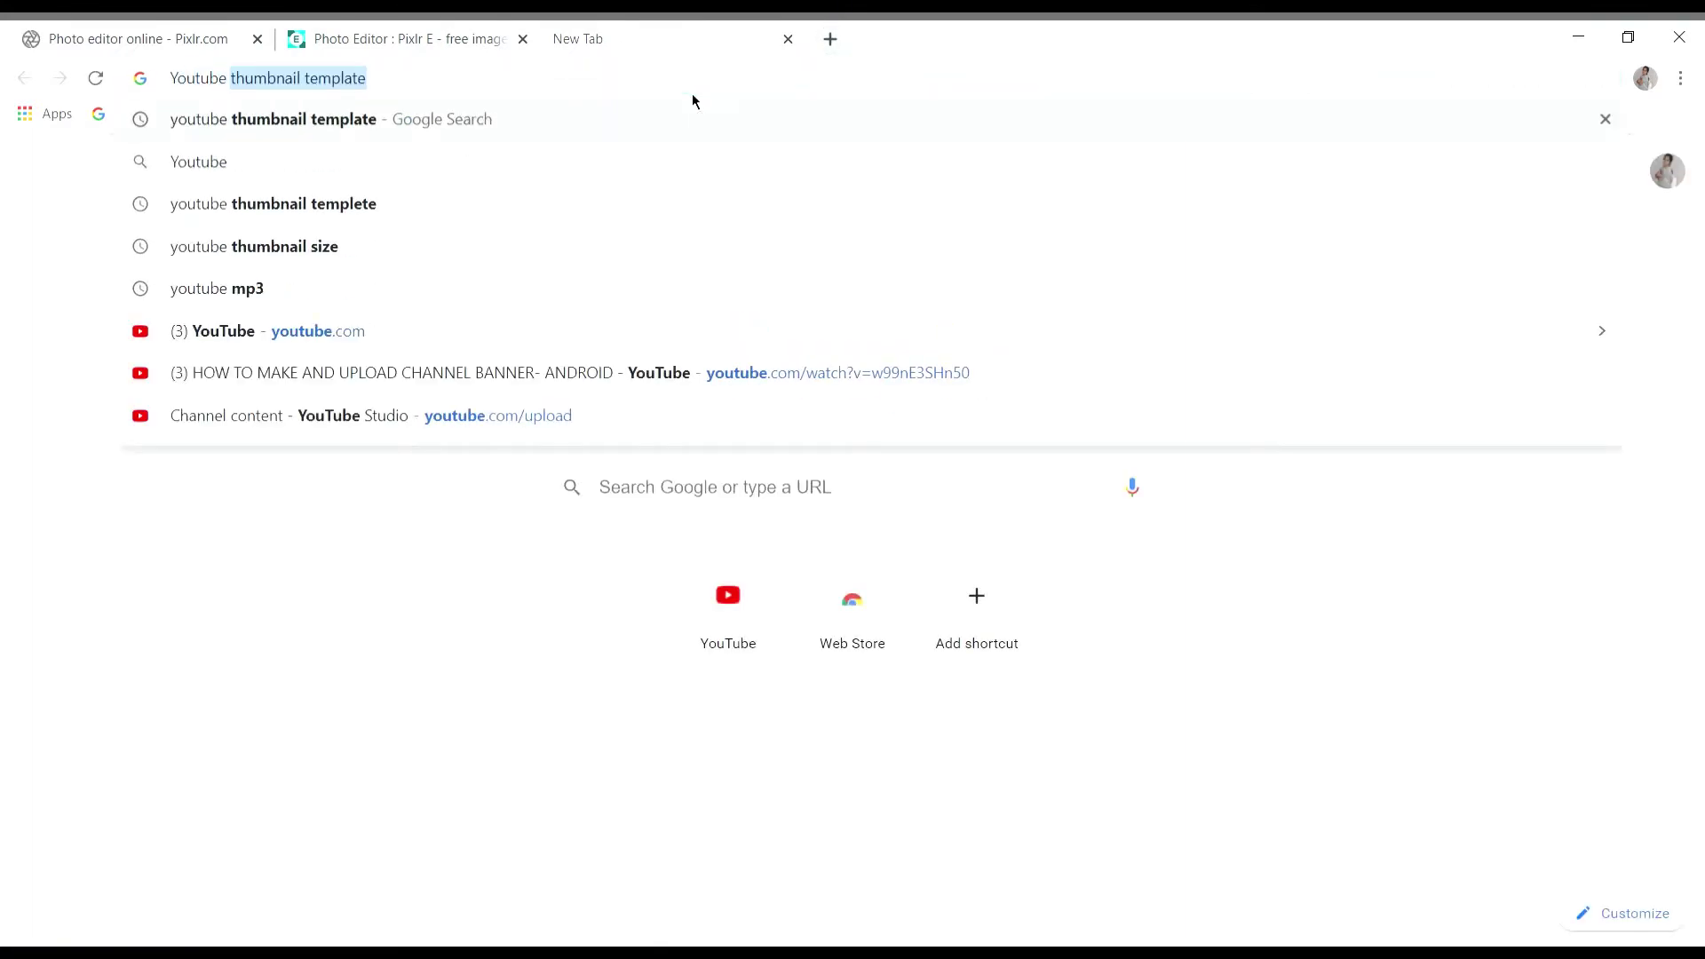
key("Right")
key("Return")
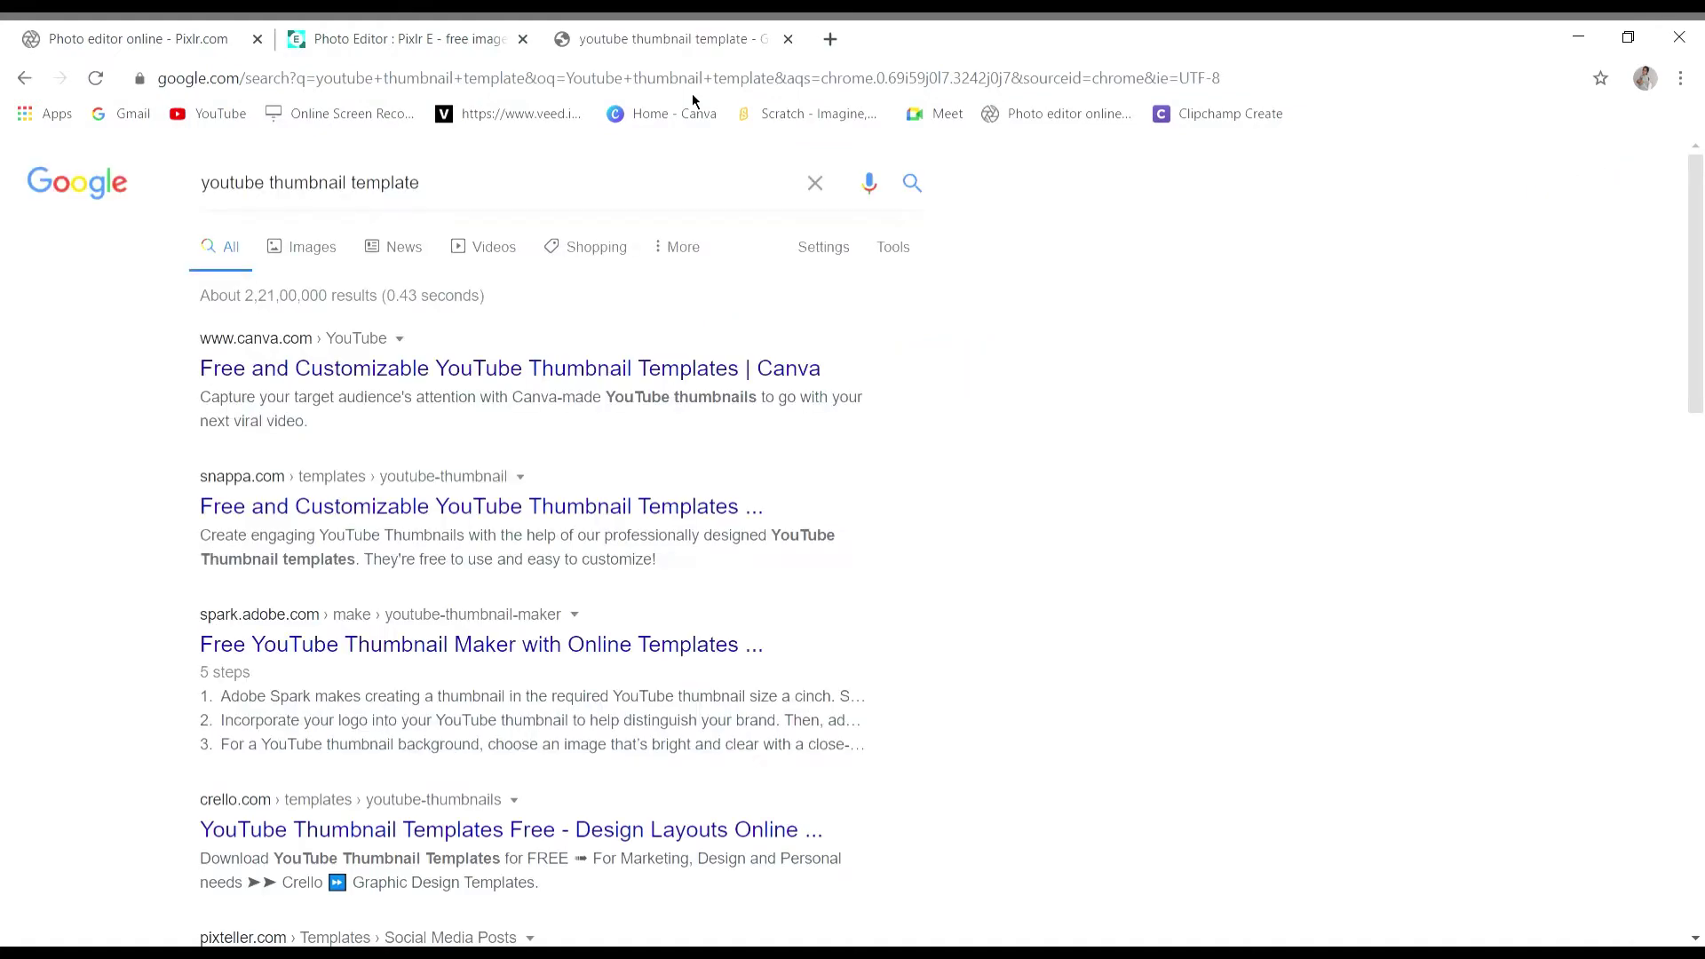
left_click(309, 249)
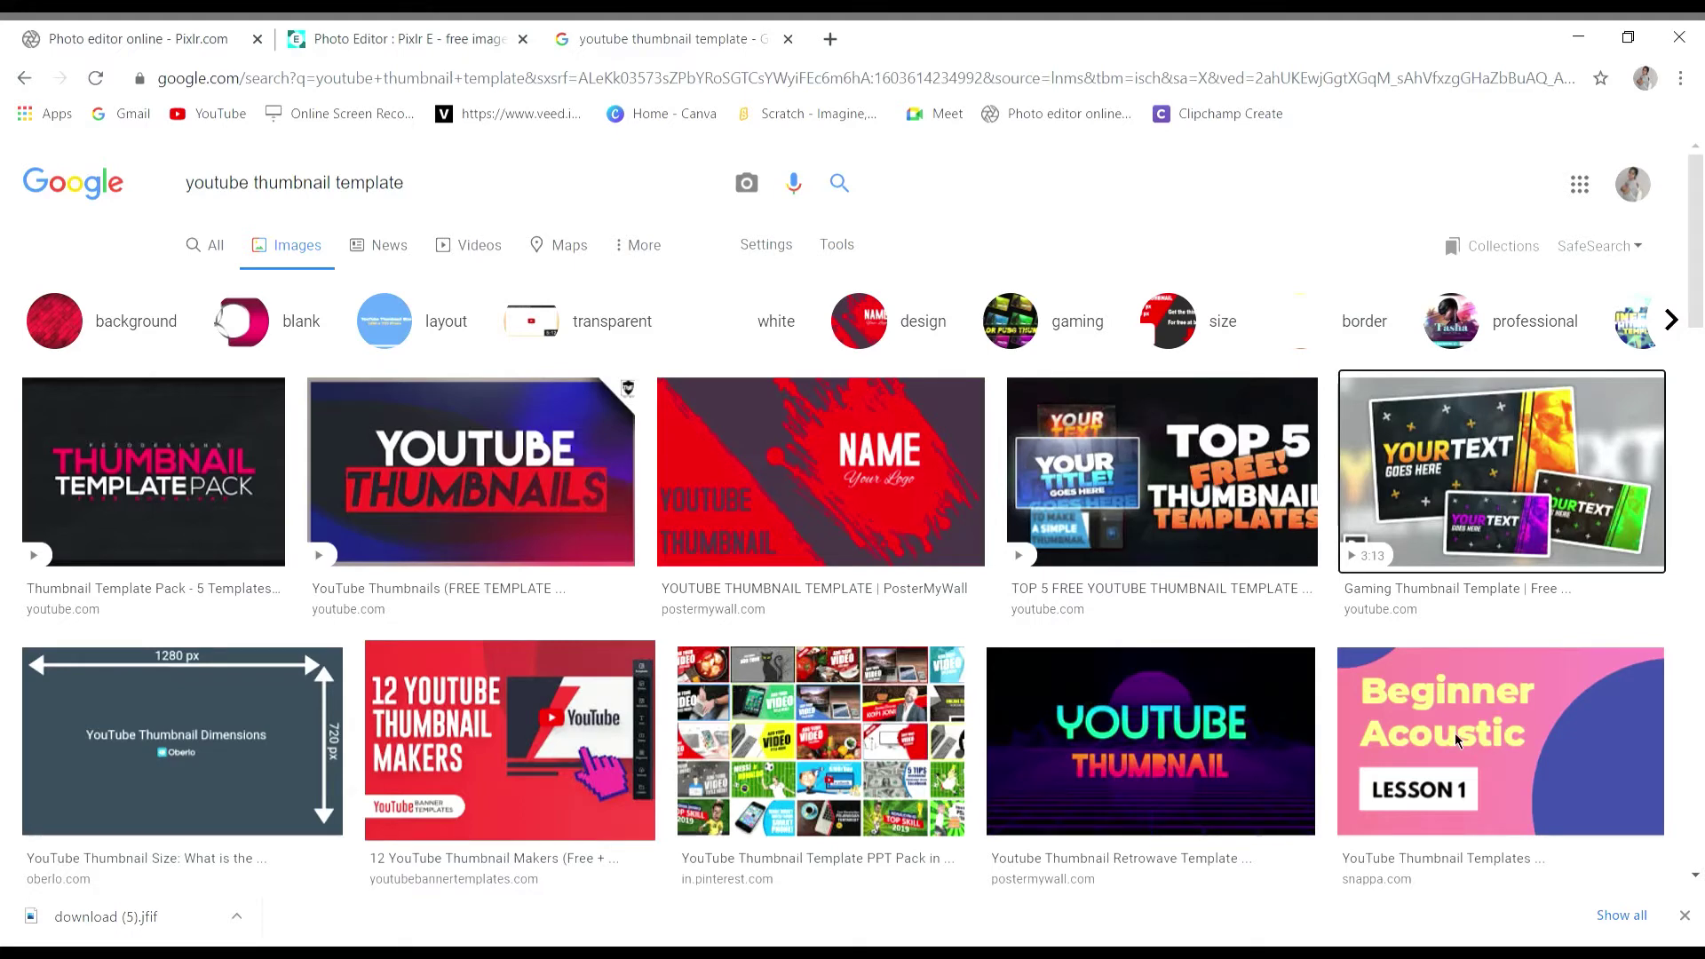
- Save several template thumbnails, including the Retrowave one, as downloaded images
key("Return")
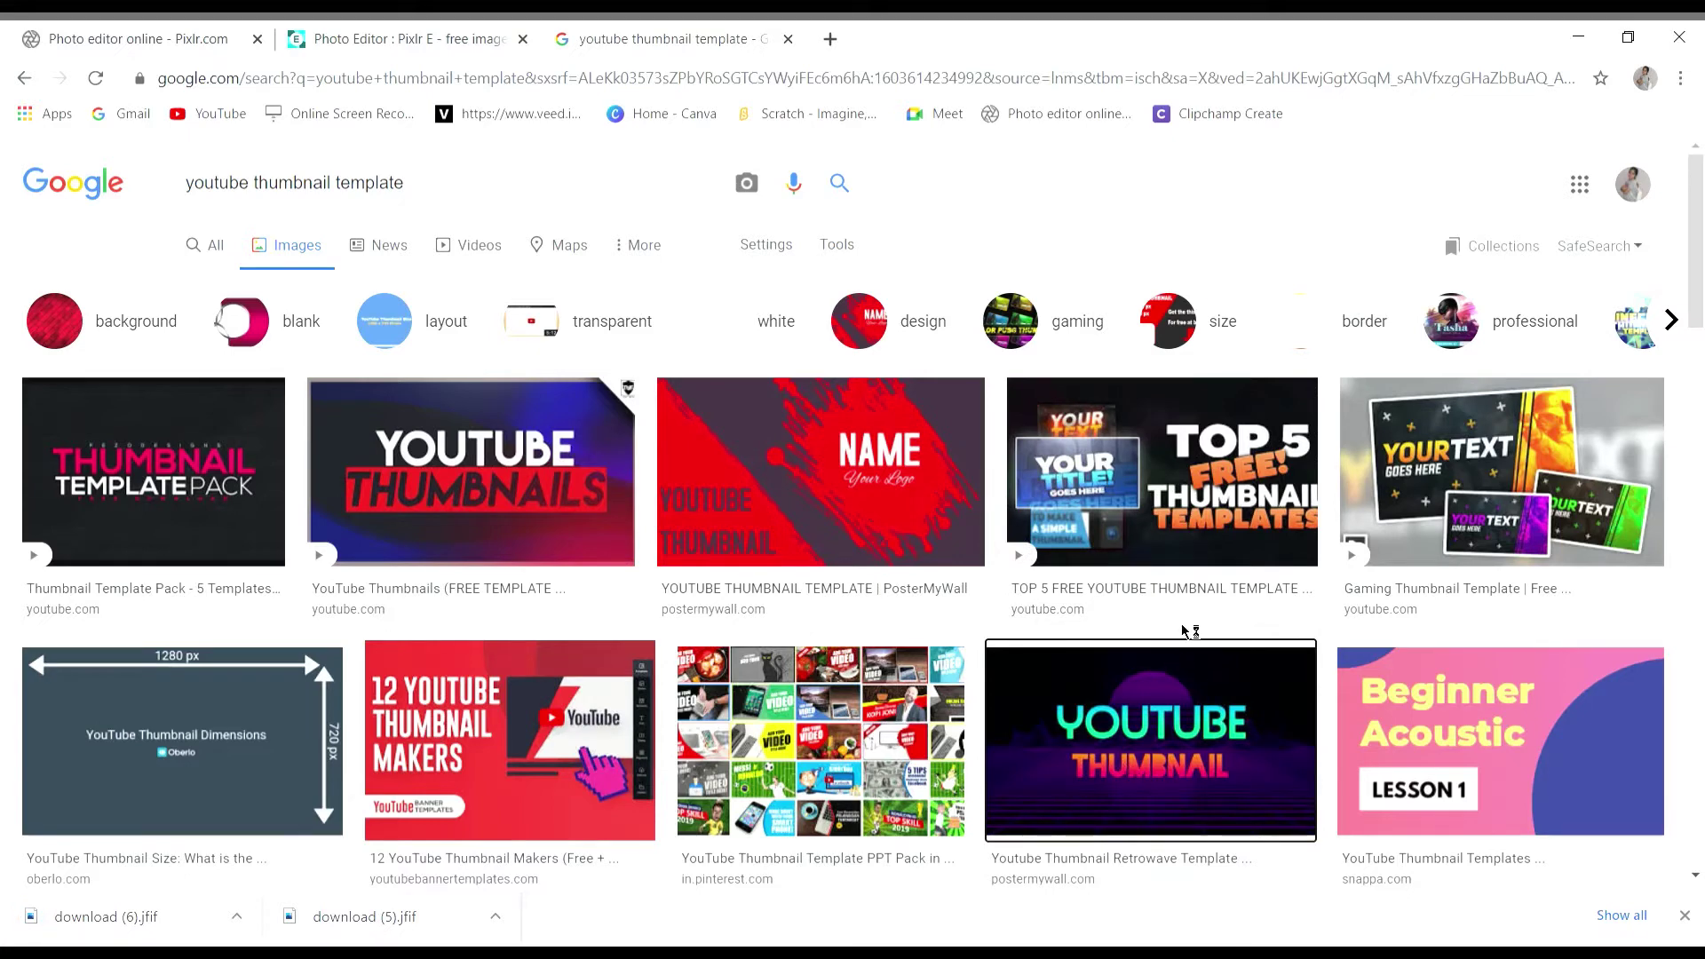
key("Return")
left_click(831, 39)
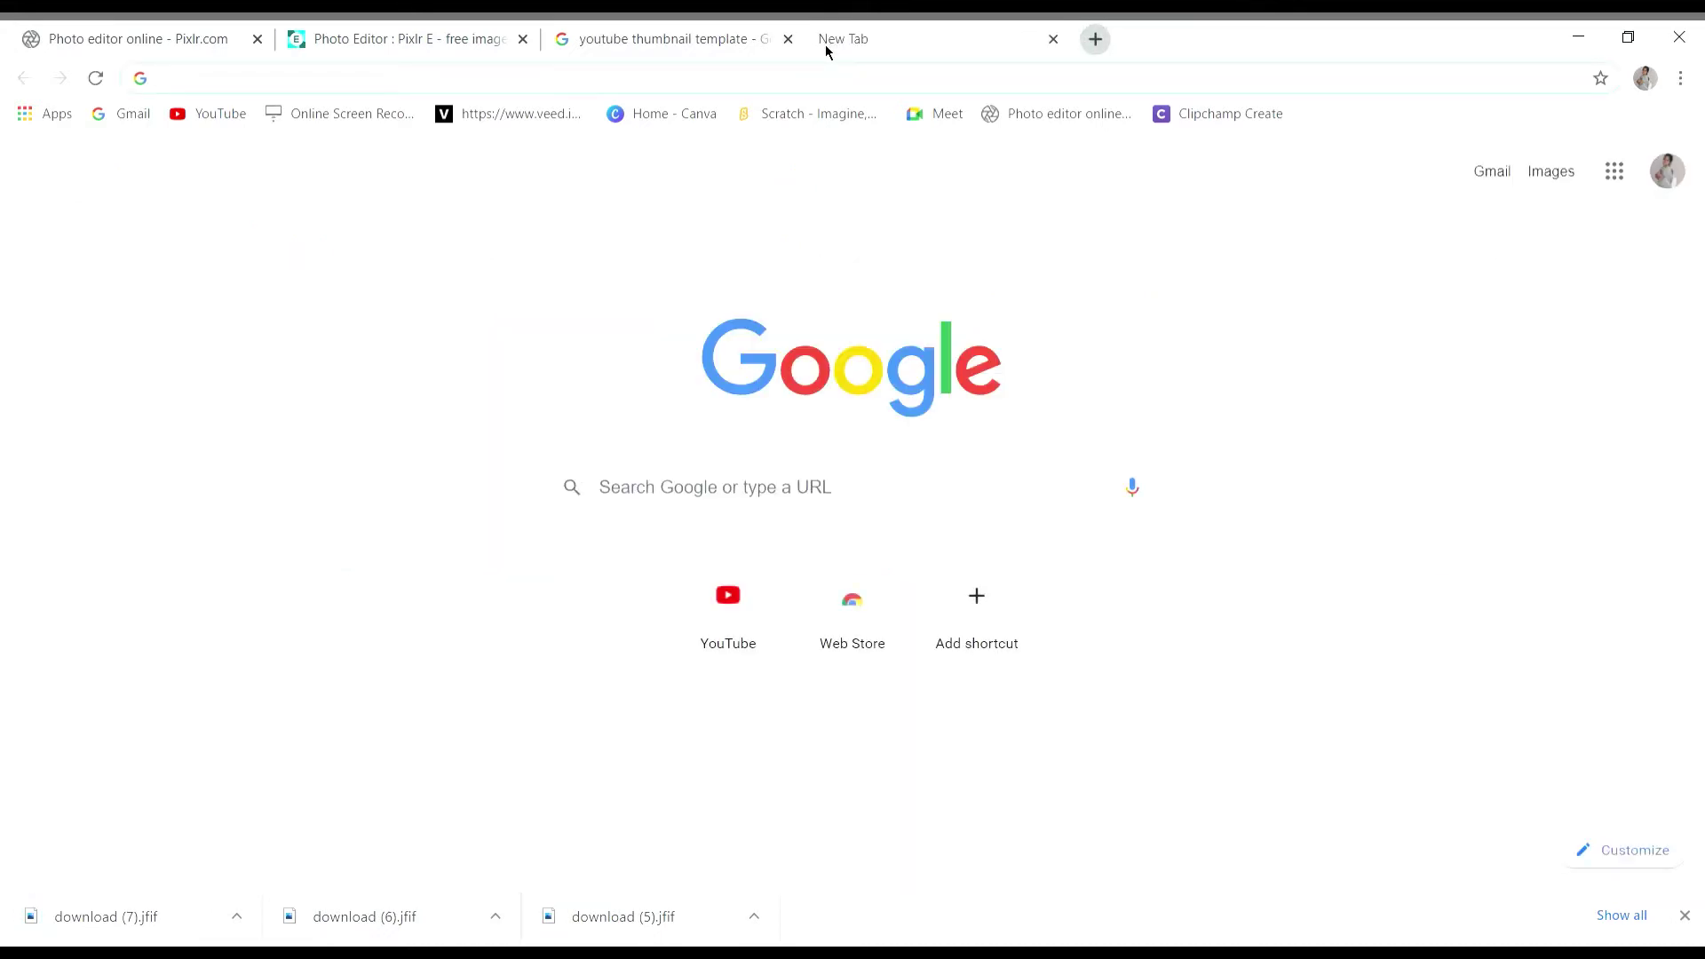
- Search Google Images for 'background 4k Cute Pinkl' and browse the results
type("Bac")
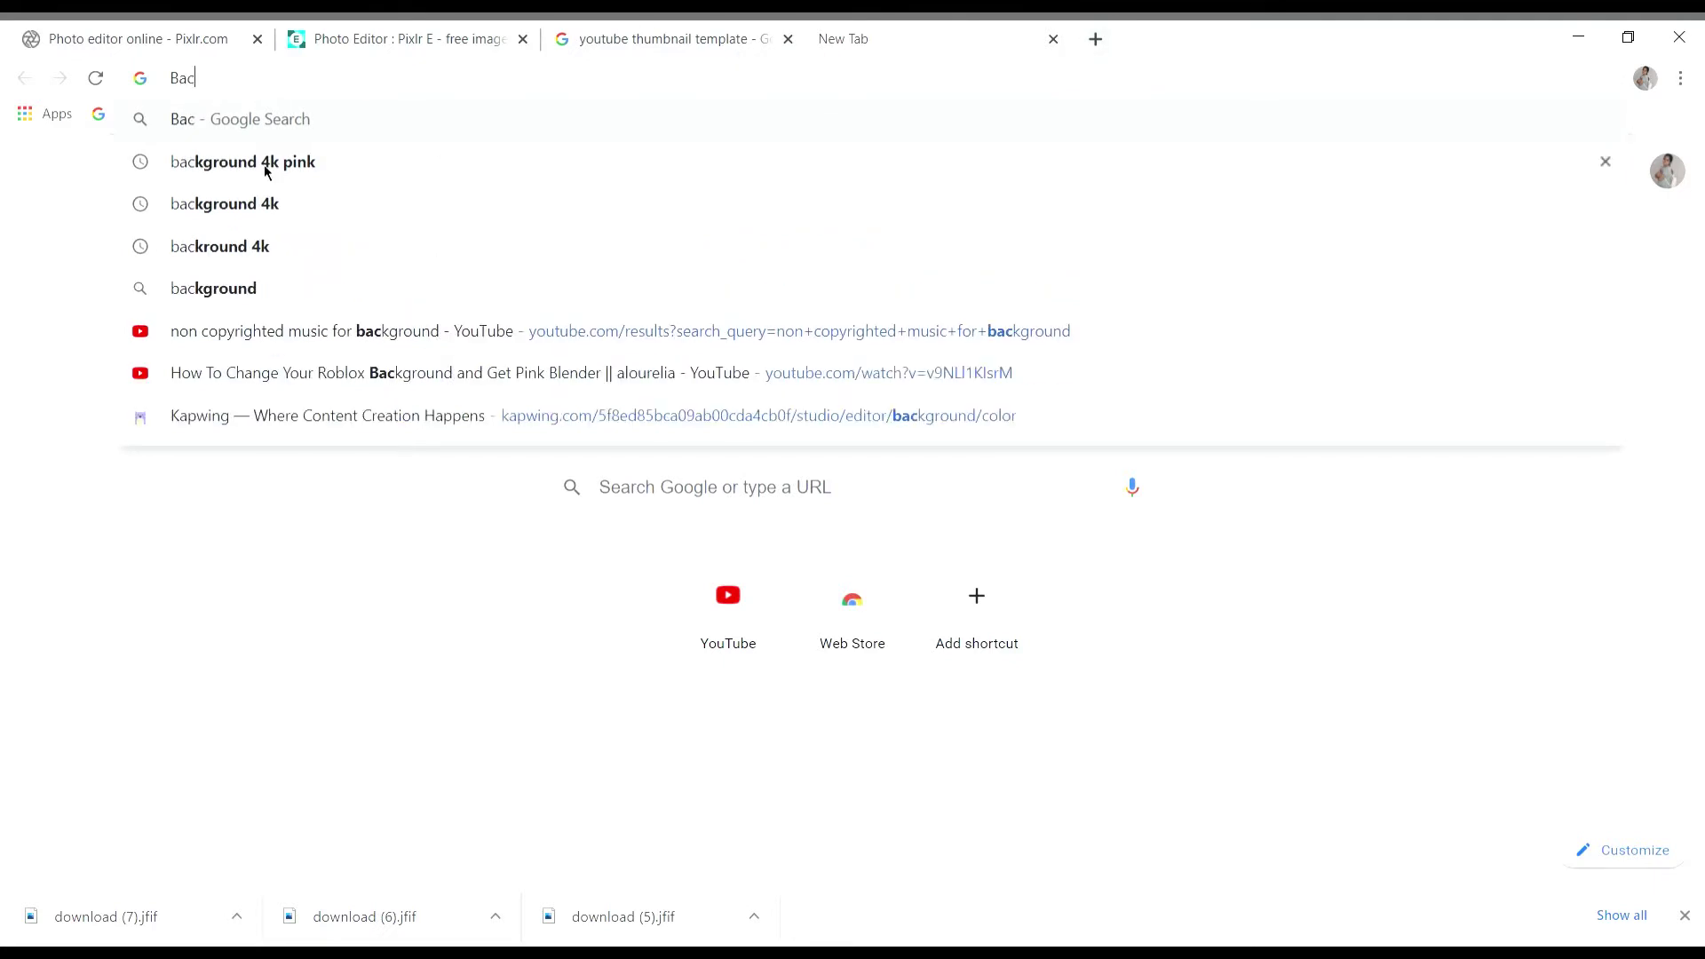
left_click(297, 201)
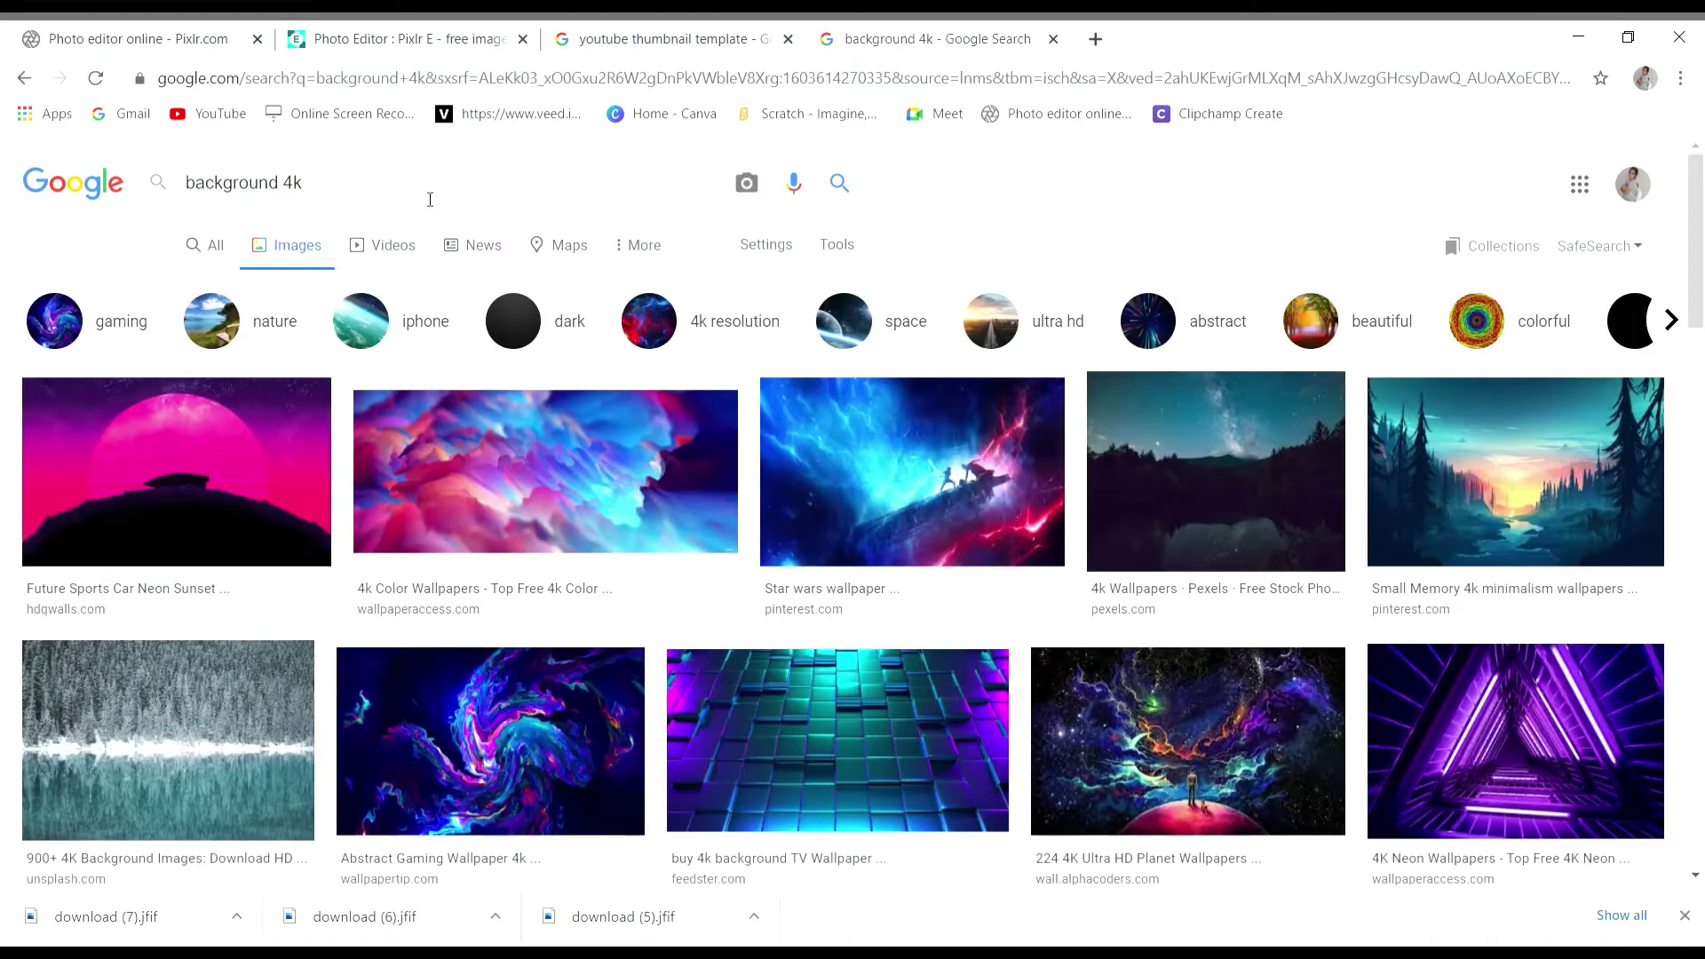
type("Cute ")
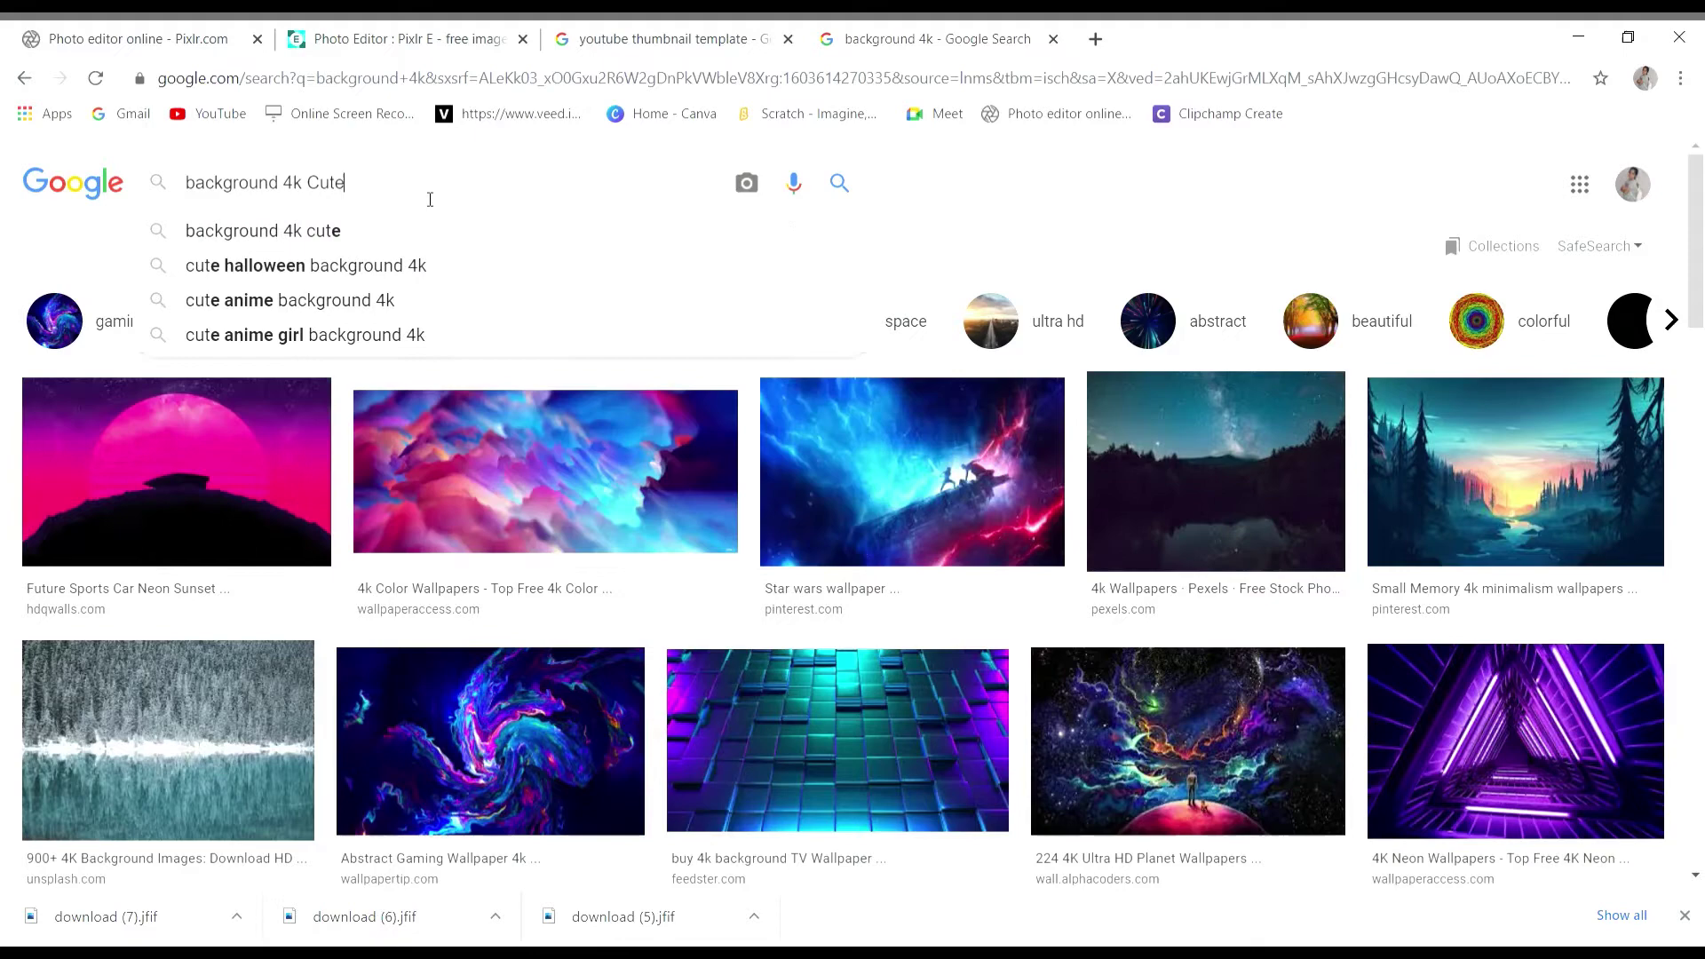
type("Pin")
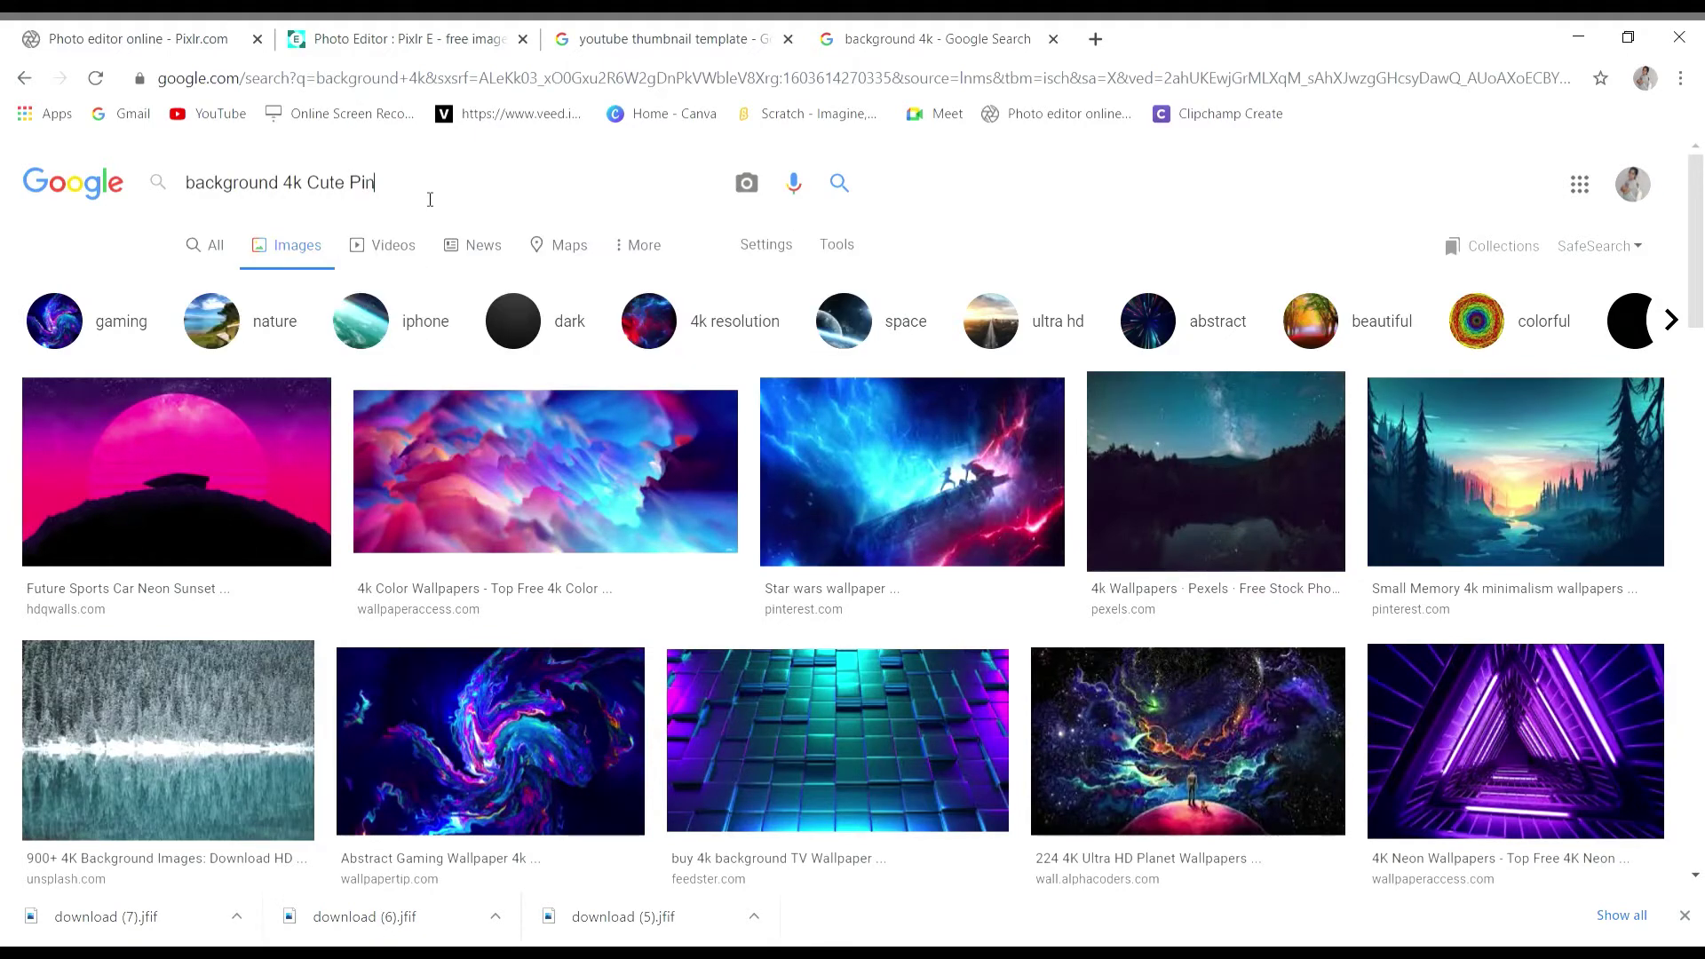
type("kl")
key("Return")
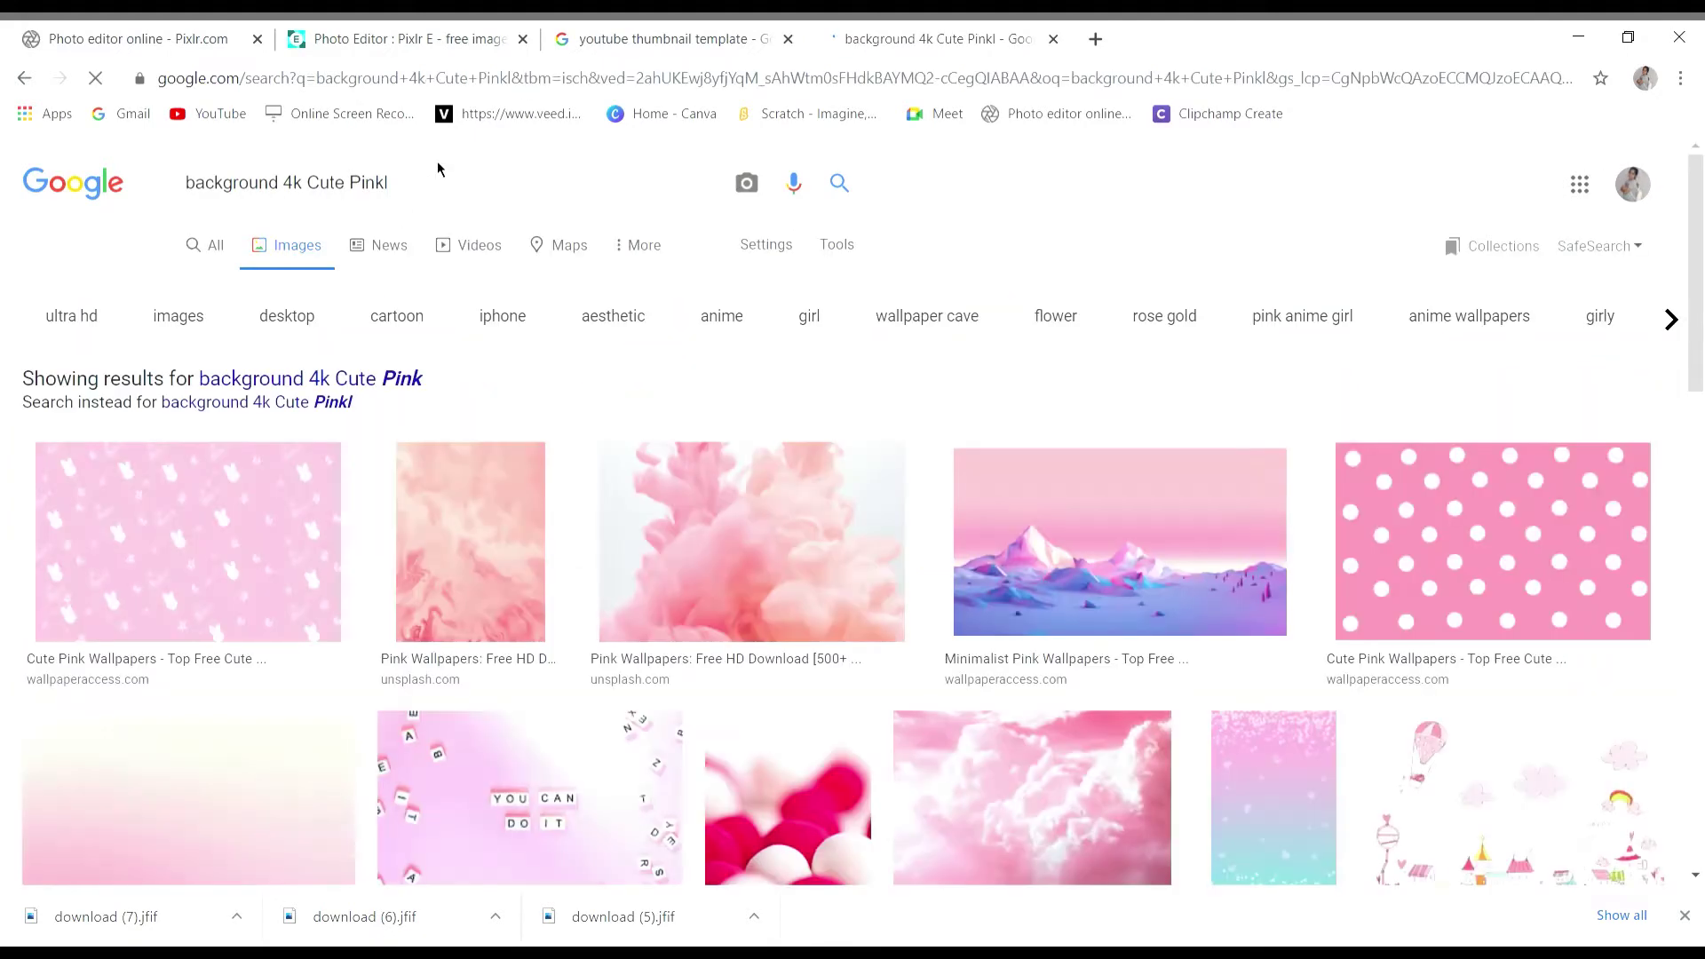
scroll(373, 483, "down", 5)
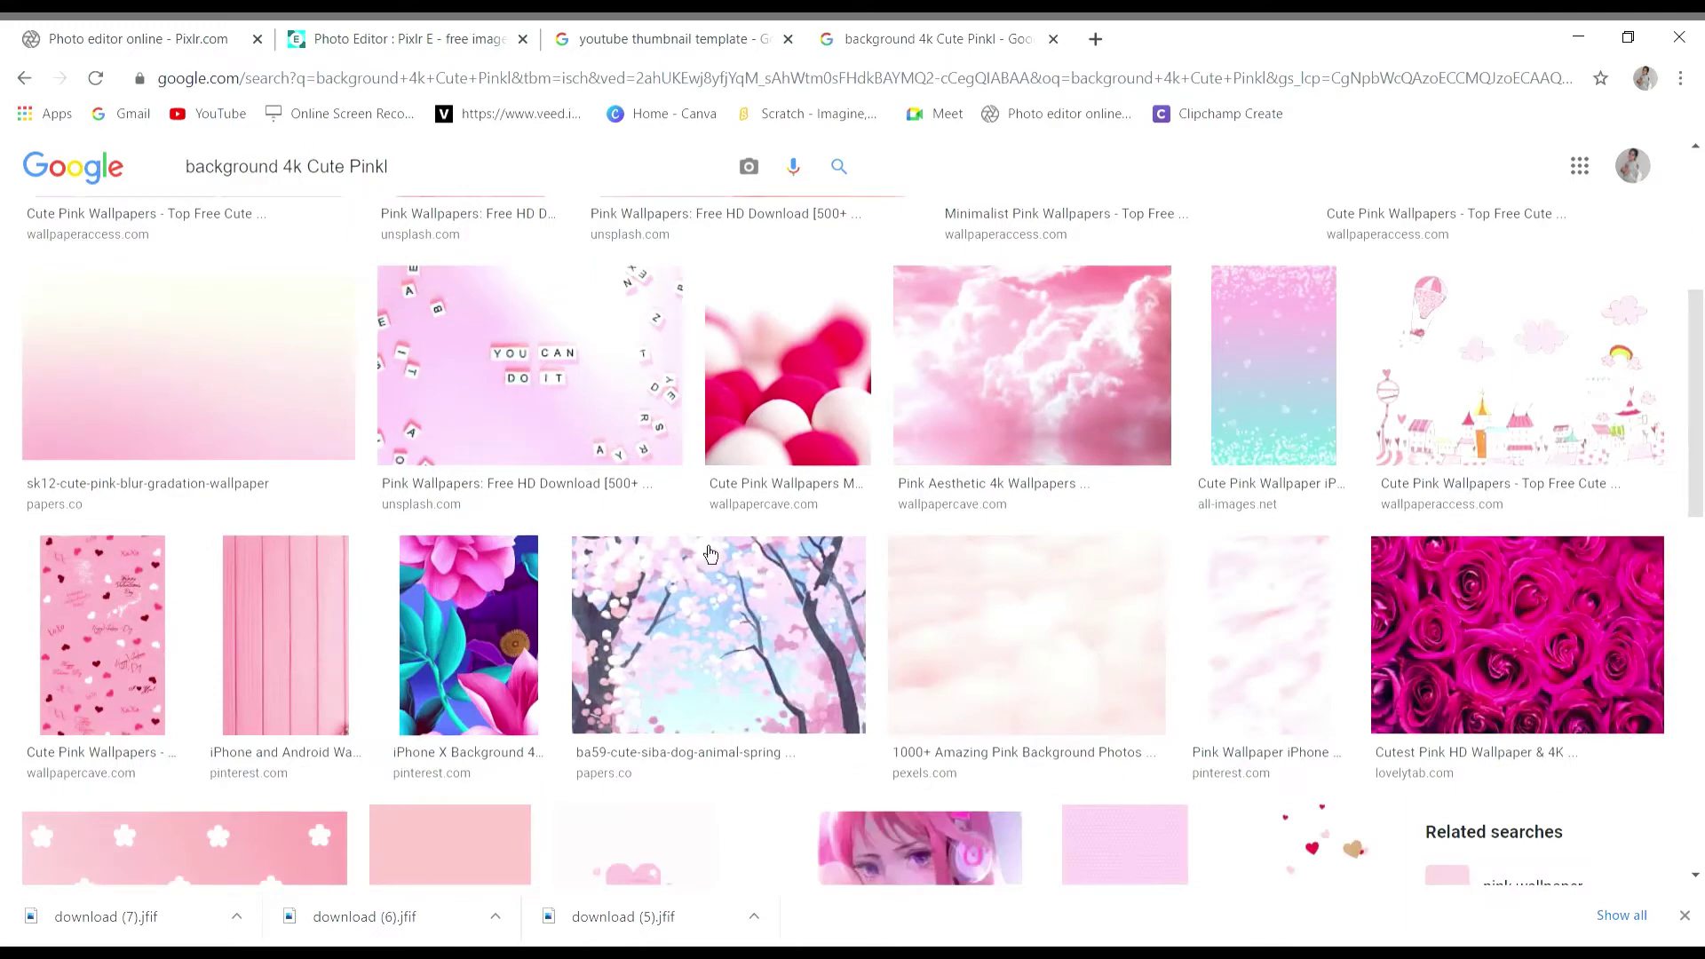
scroll(994, 701, "down", 6)
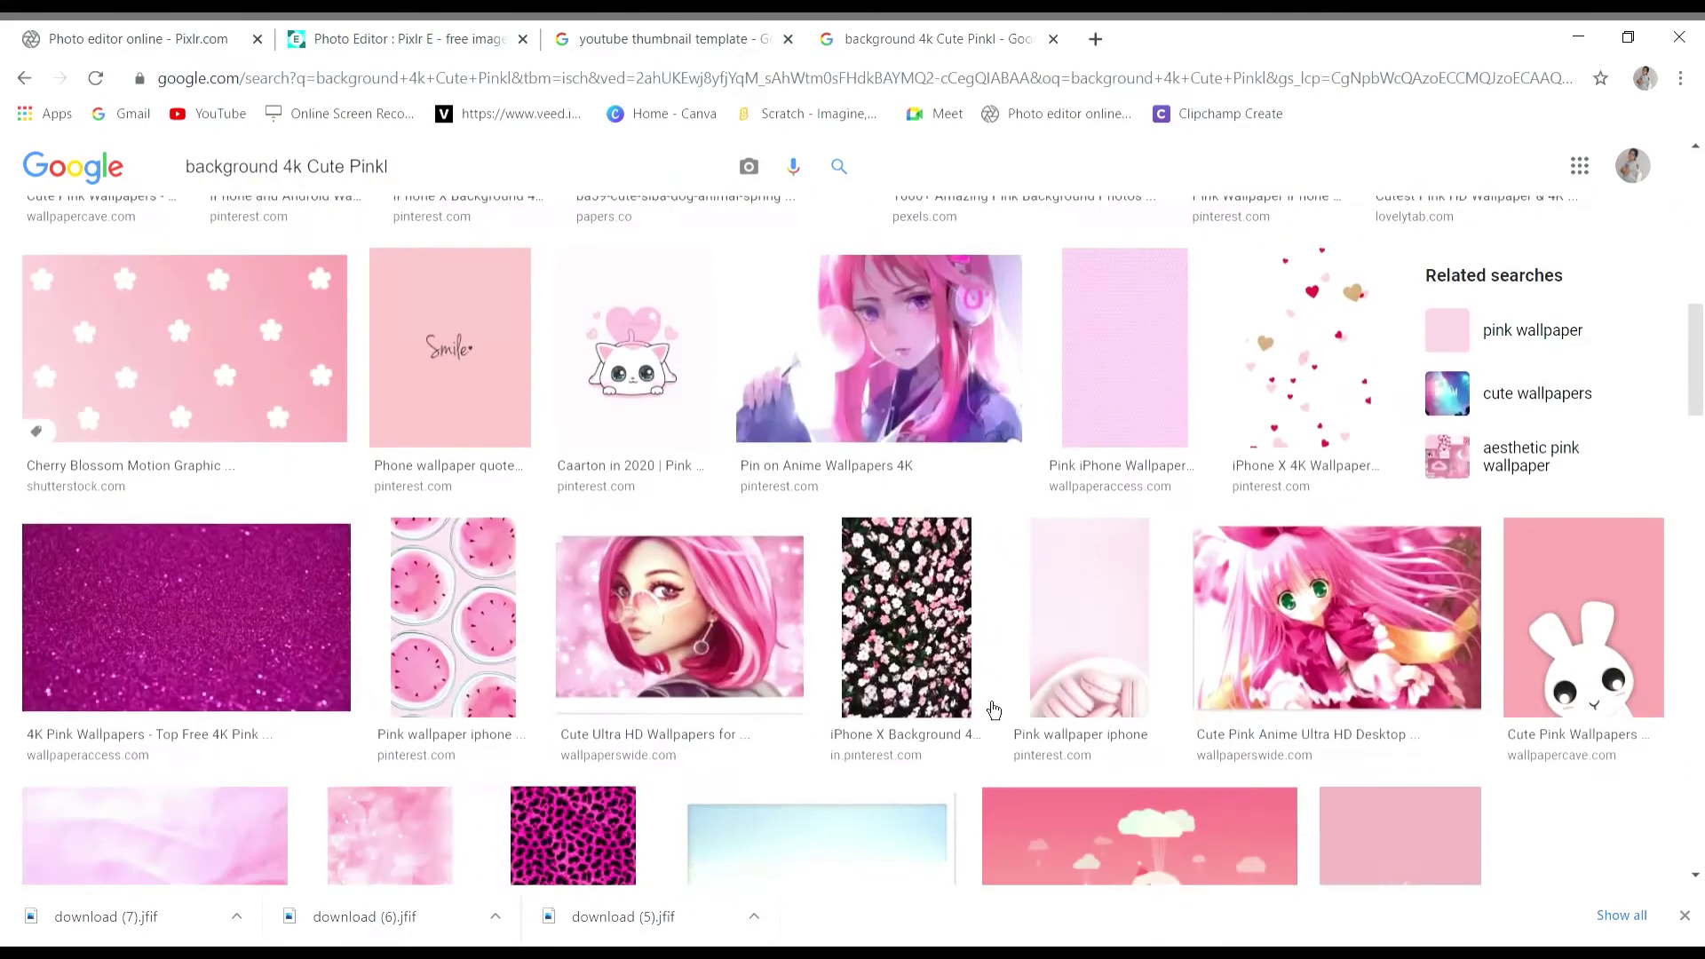
scroll(994, 708, "down", 7)
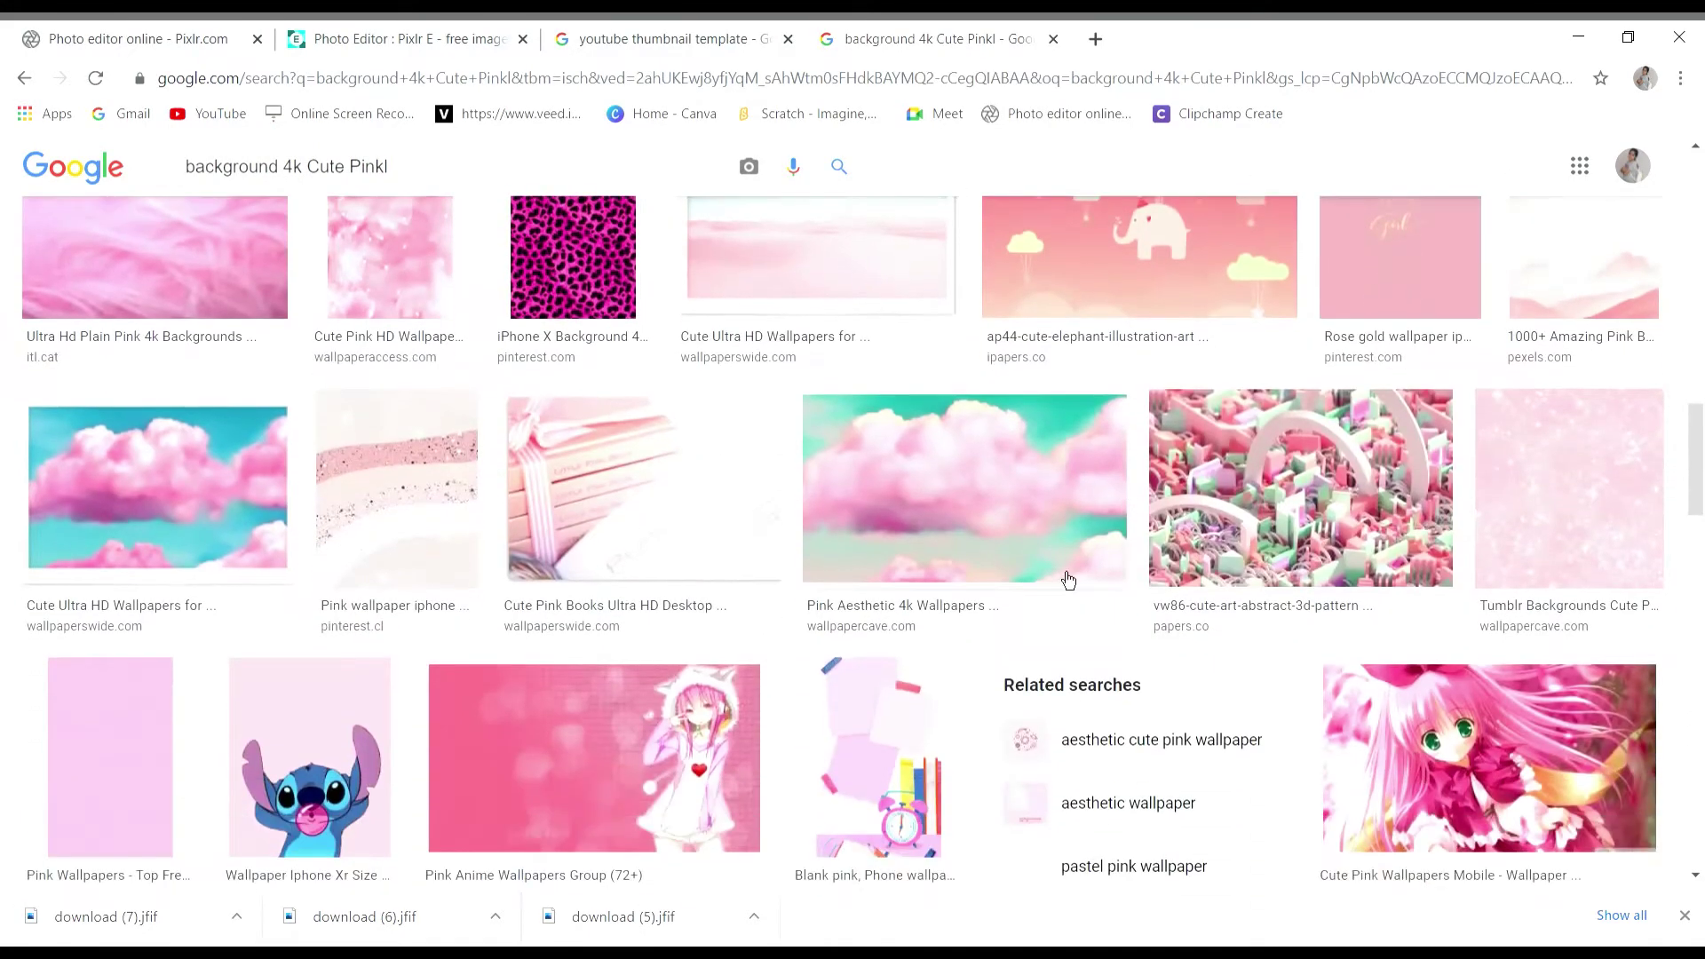
- Save the pink aesthetic clouds wallpaper as images (4).jfif and return to Pixlr E
left_click(995, 531)
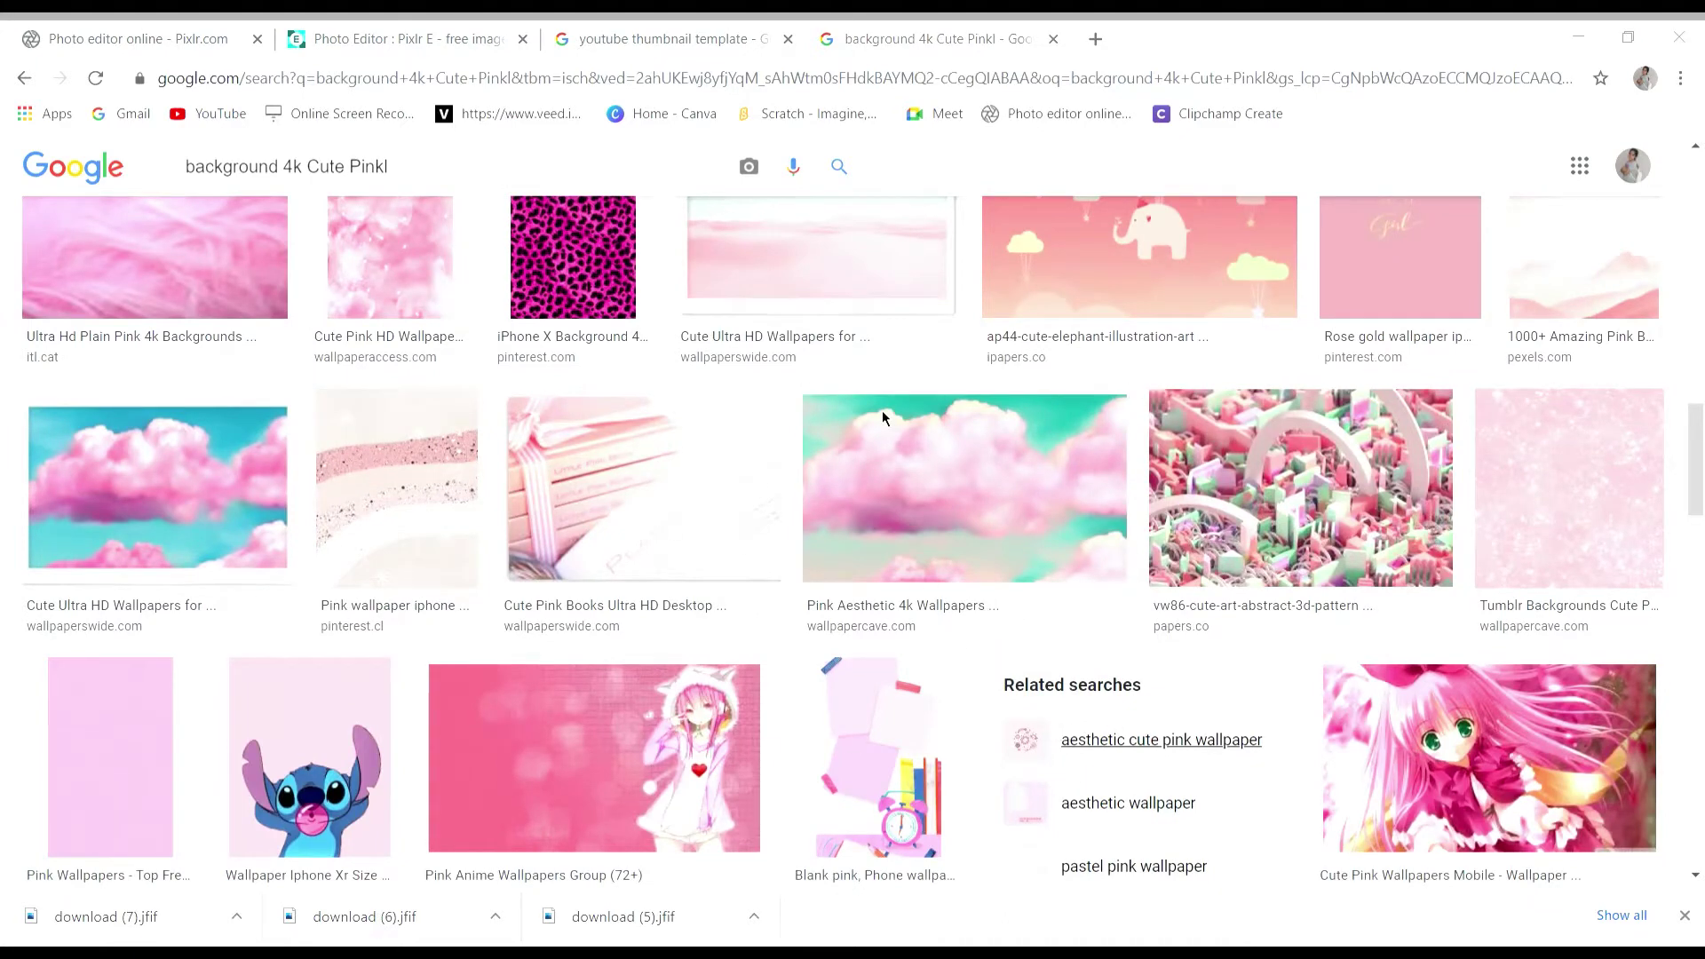
scroll(883, 418, "down", 4)
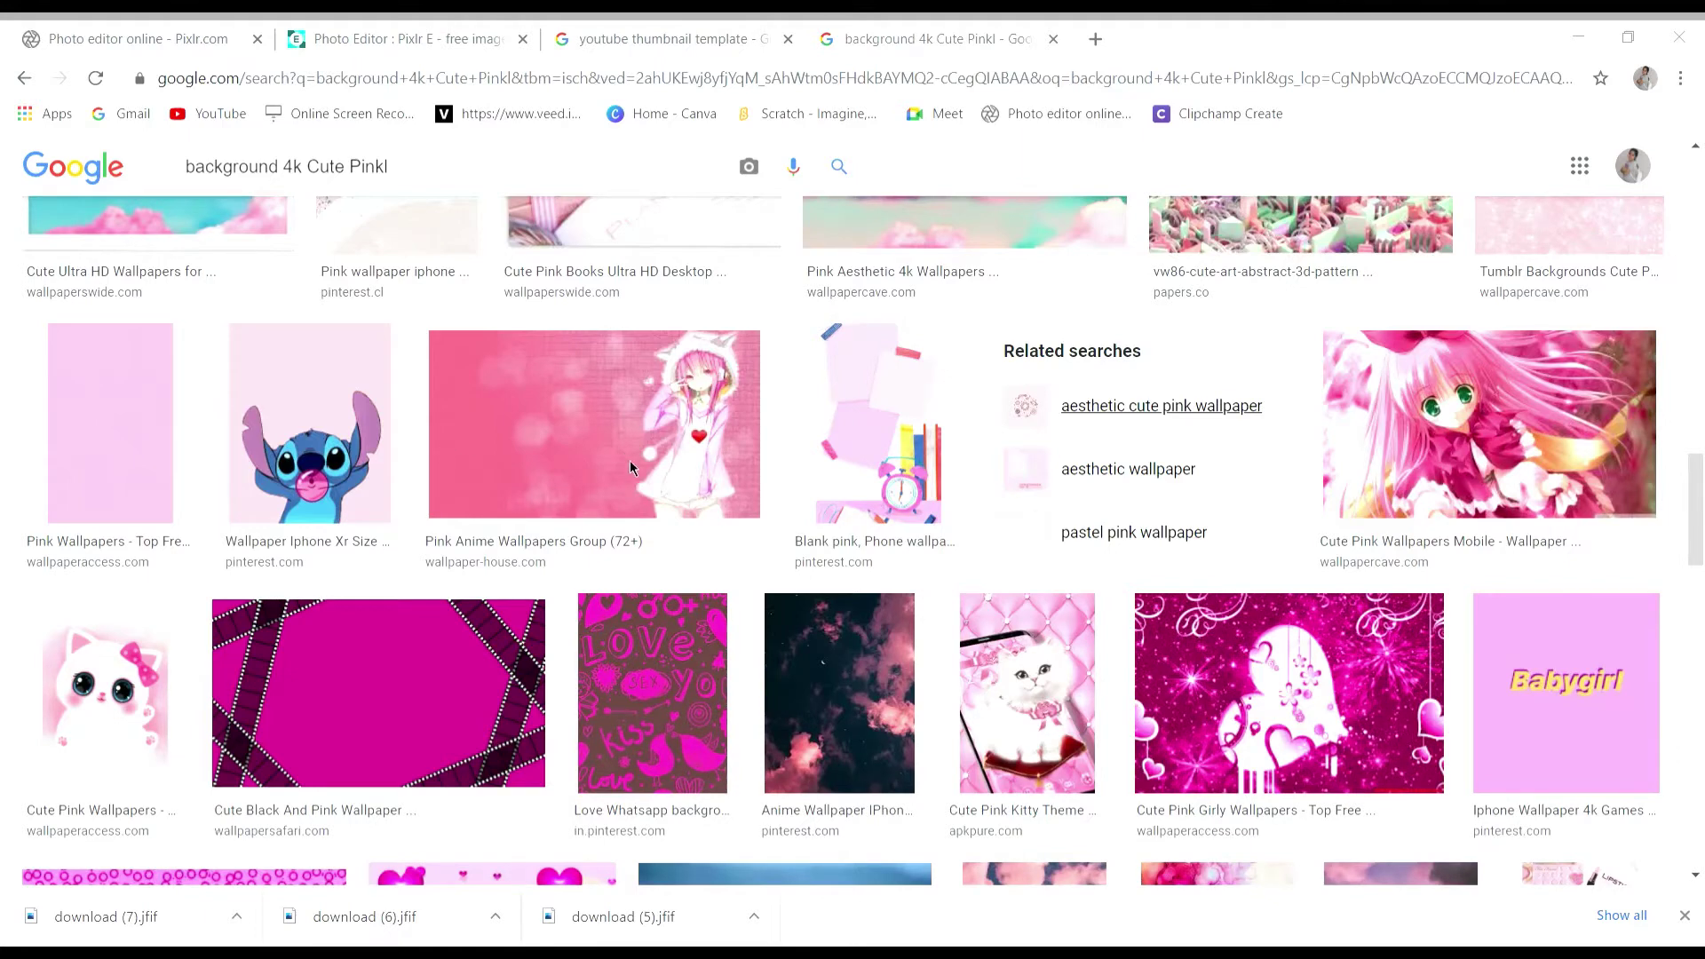
key("Return")
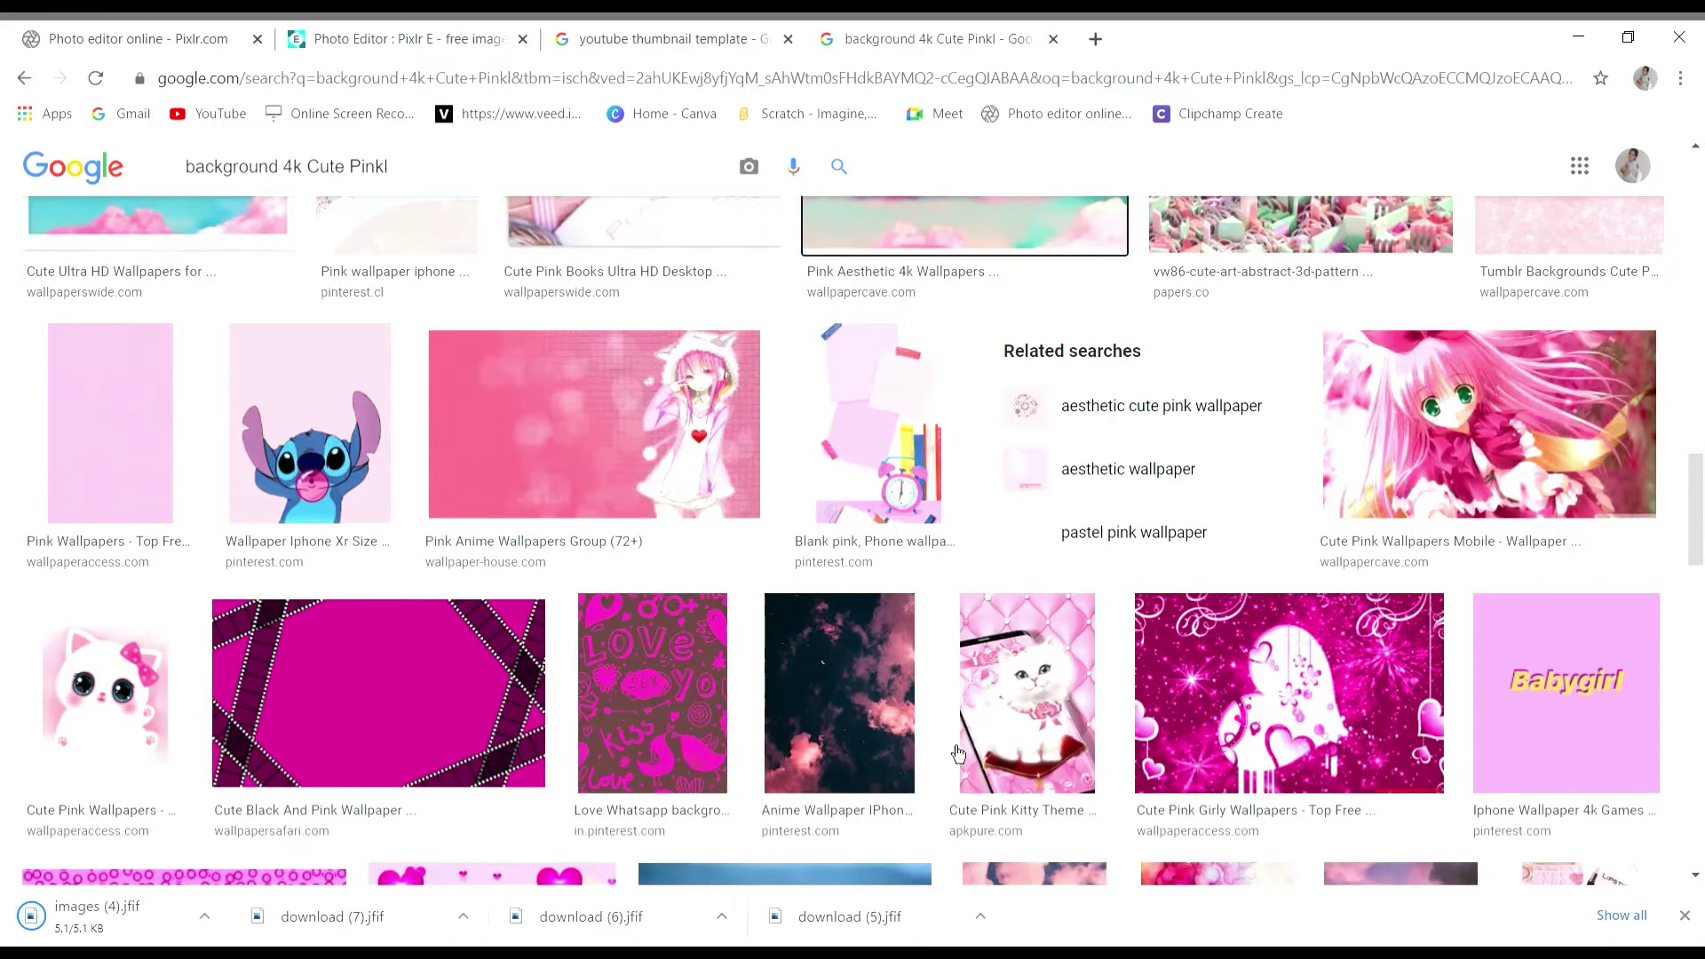
left_click(1683, 915)
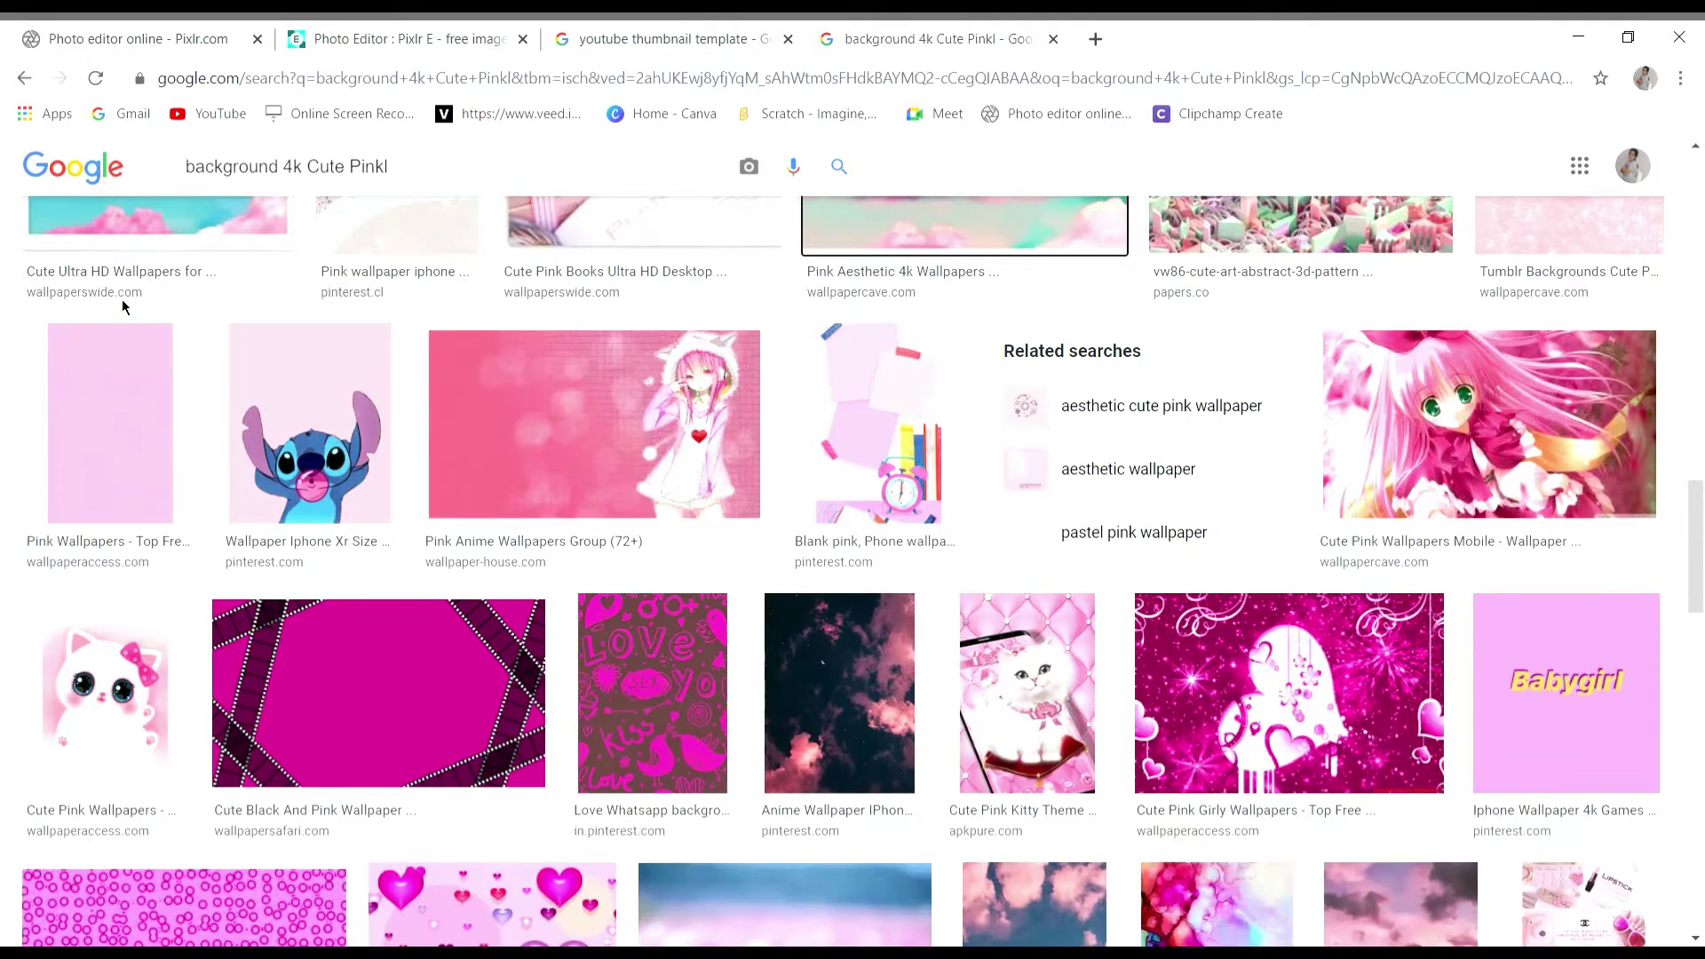
left_click(175, 30)
left_click(401, 28)
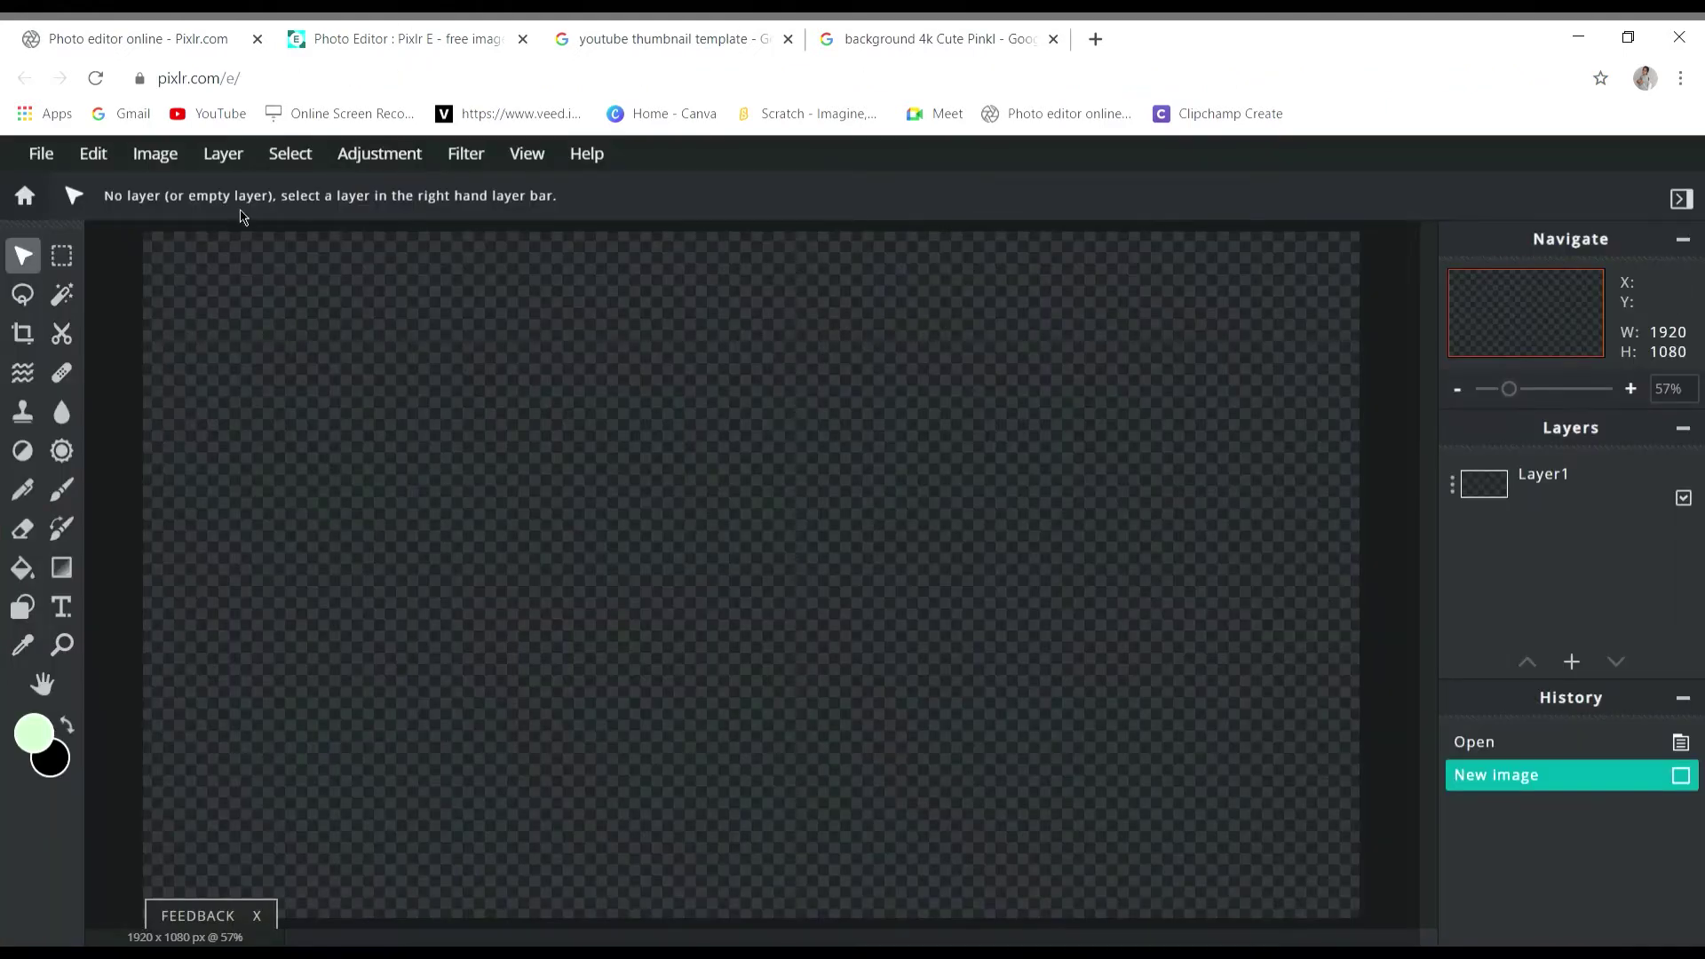
- Add download (1).jfif as a layer and enlarge it far past the canvas
left_click(223, 154)
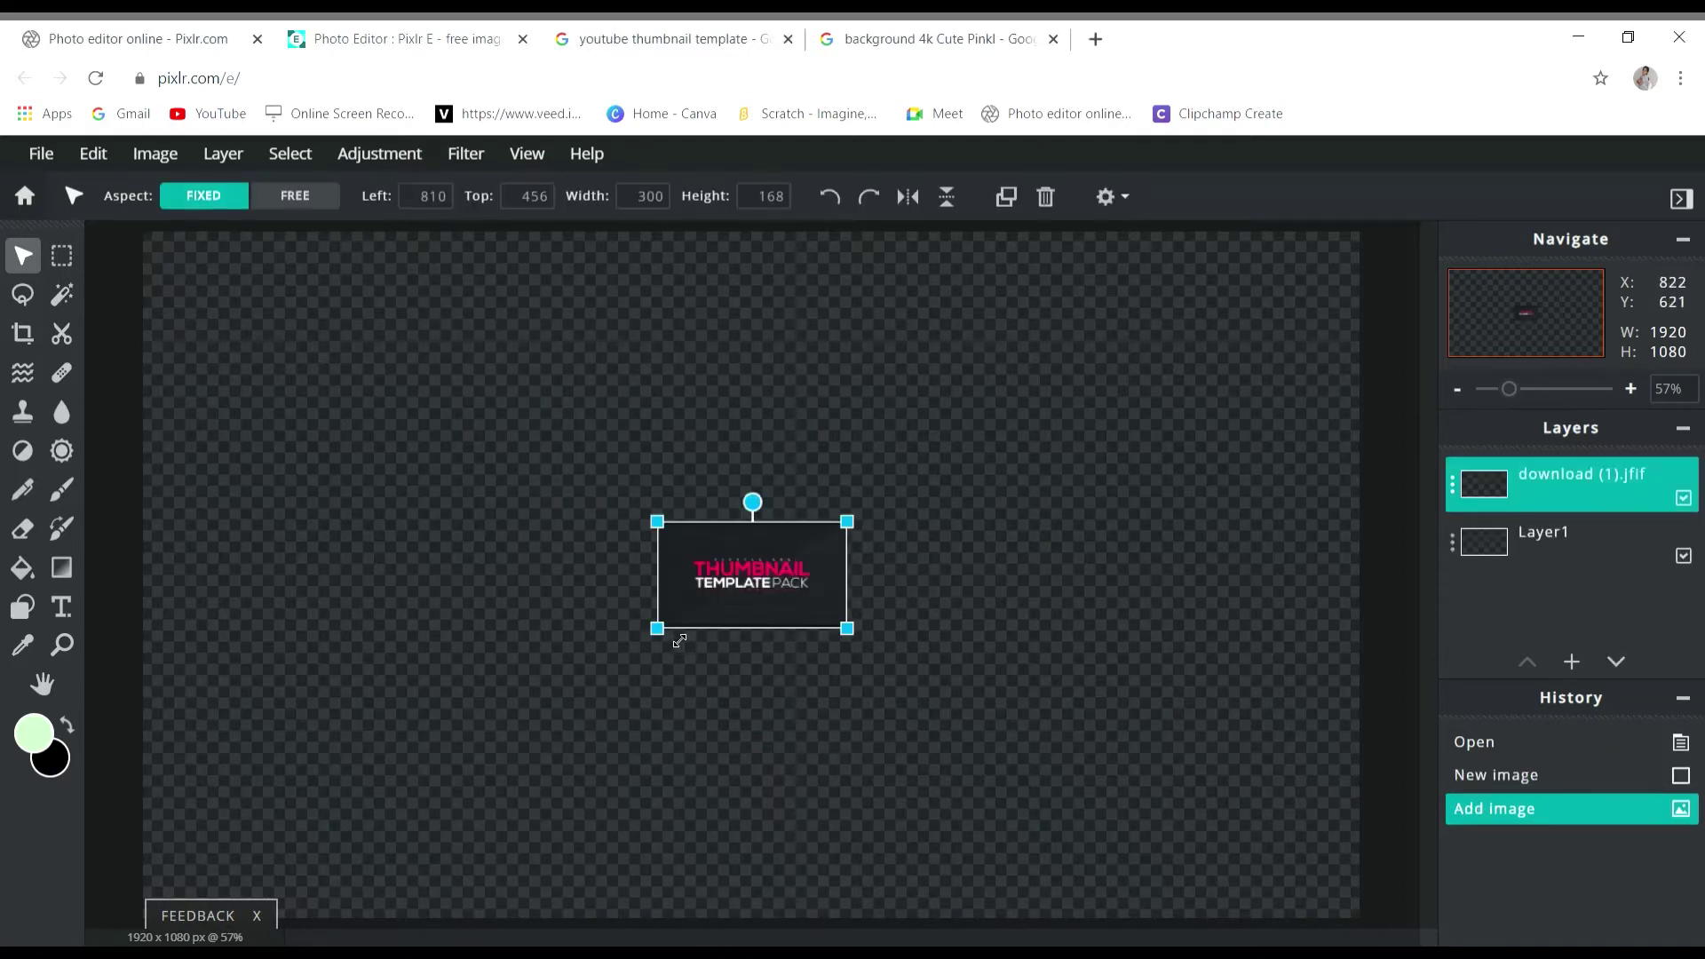
scroll(679, 640, "down", 5)
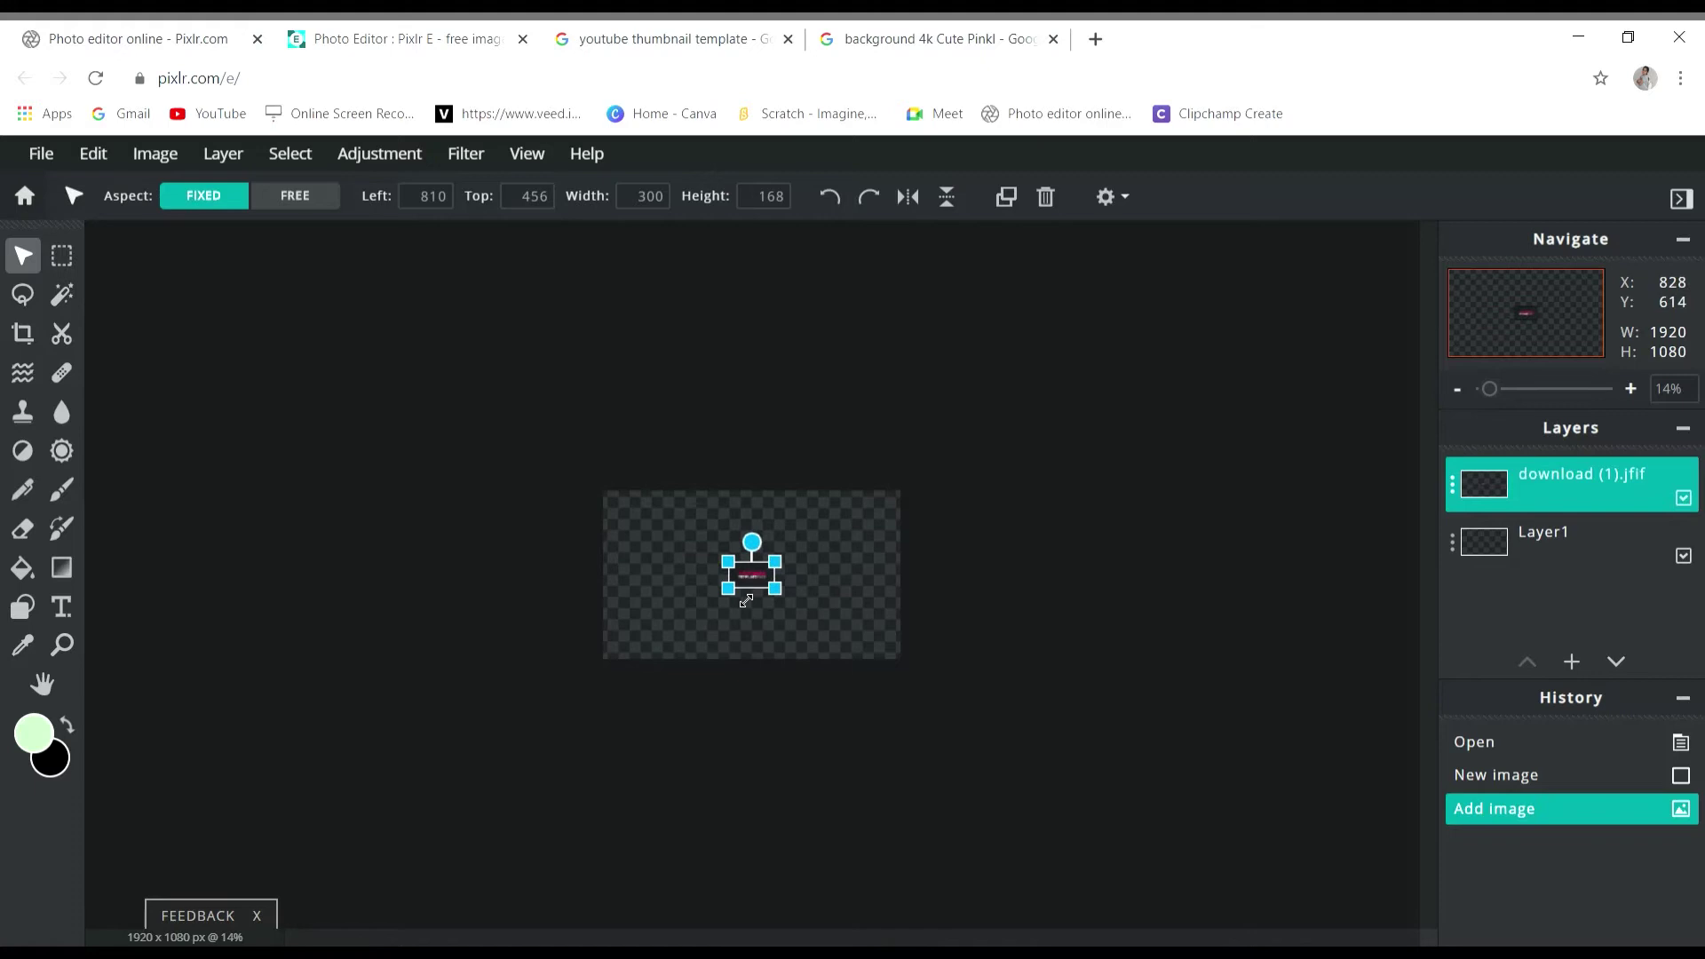
left_click_drag(743, 609, 619, 671)
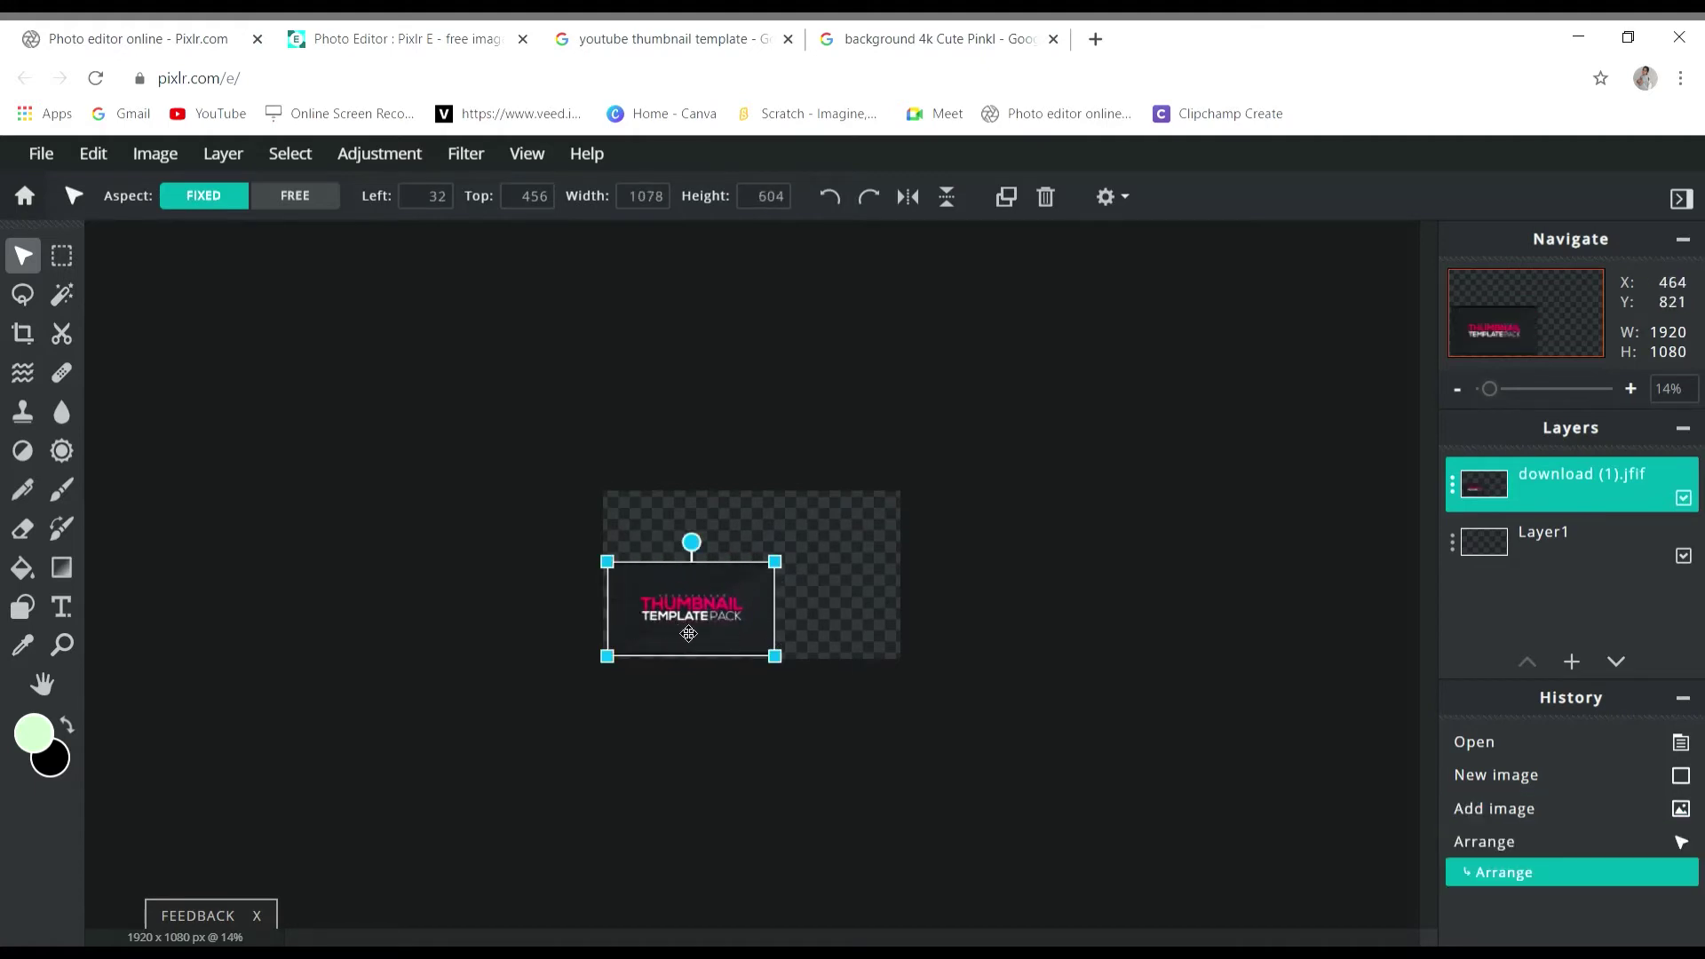
left_click_drag(689, 628, 734, 616)
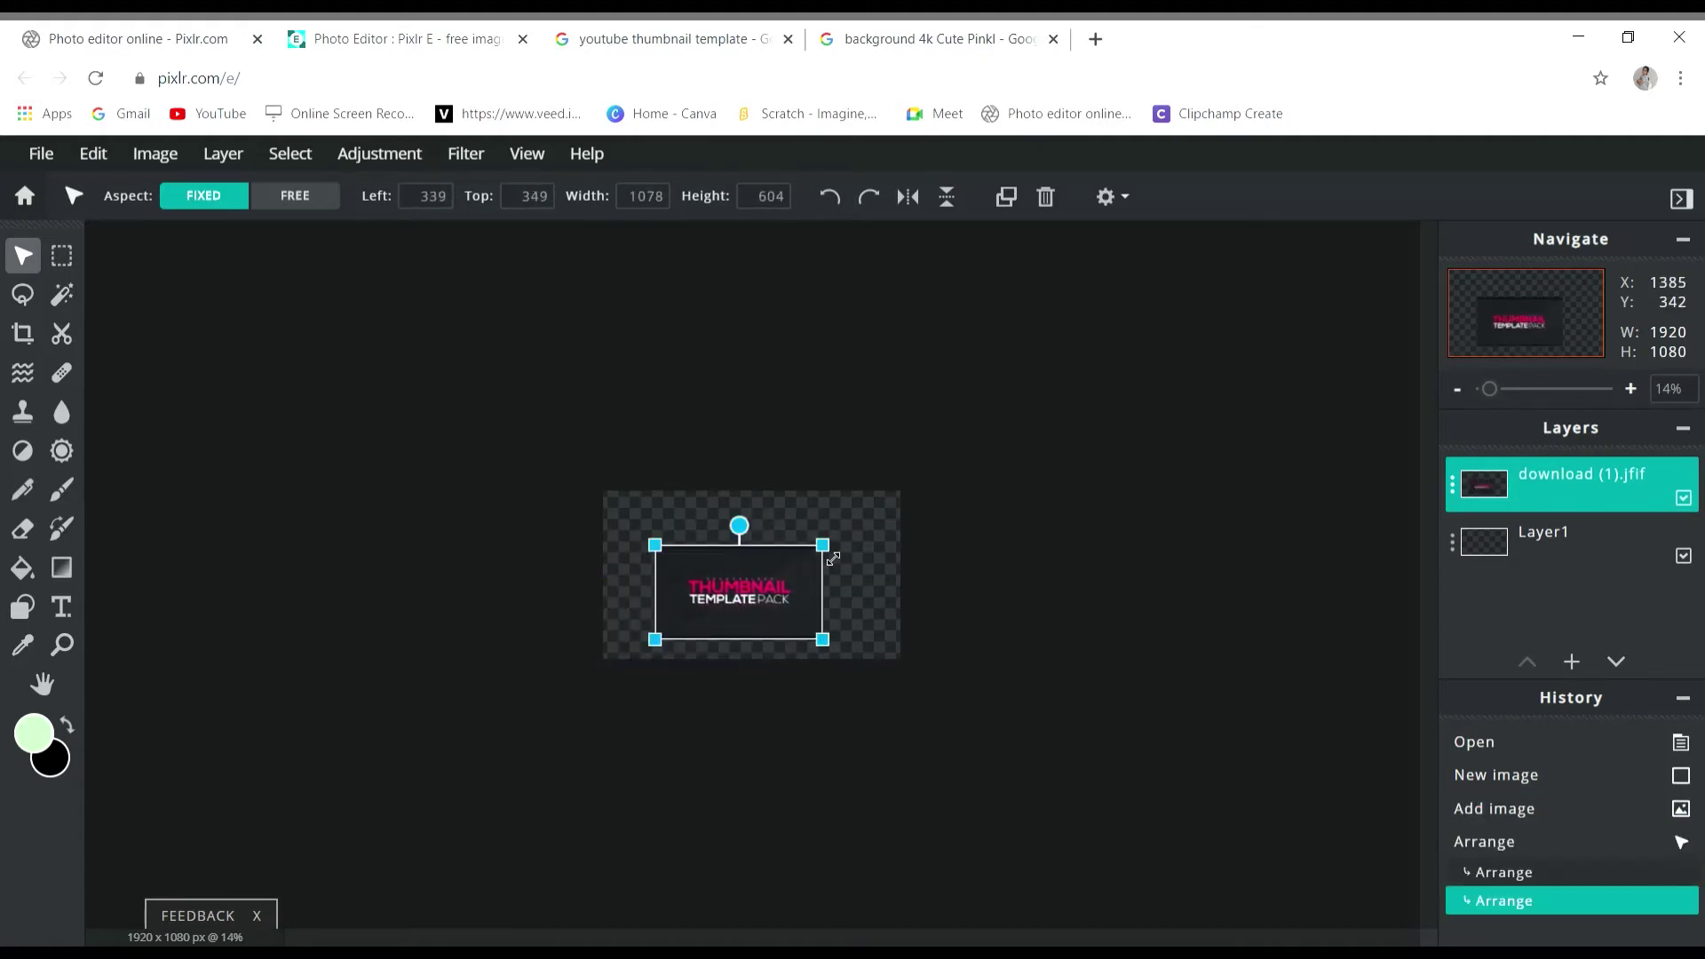
left_click_drag(833, 558, 1016, 435)
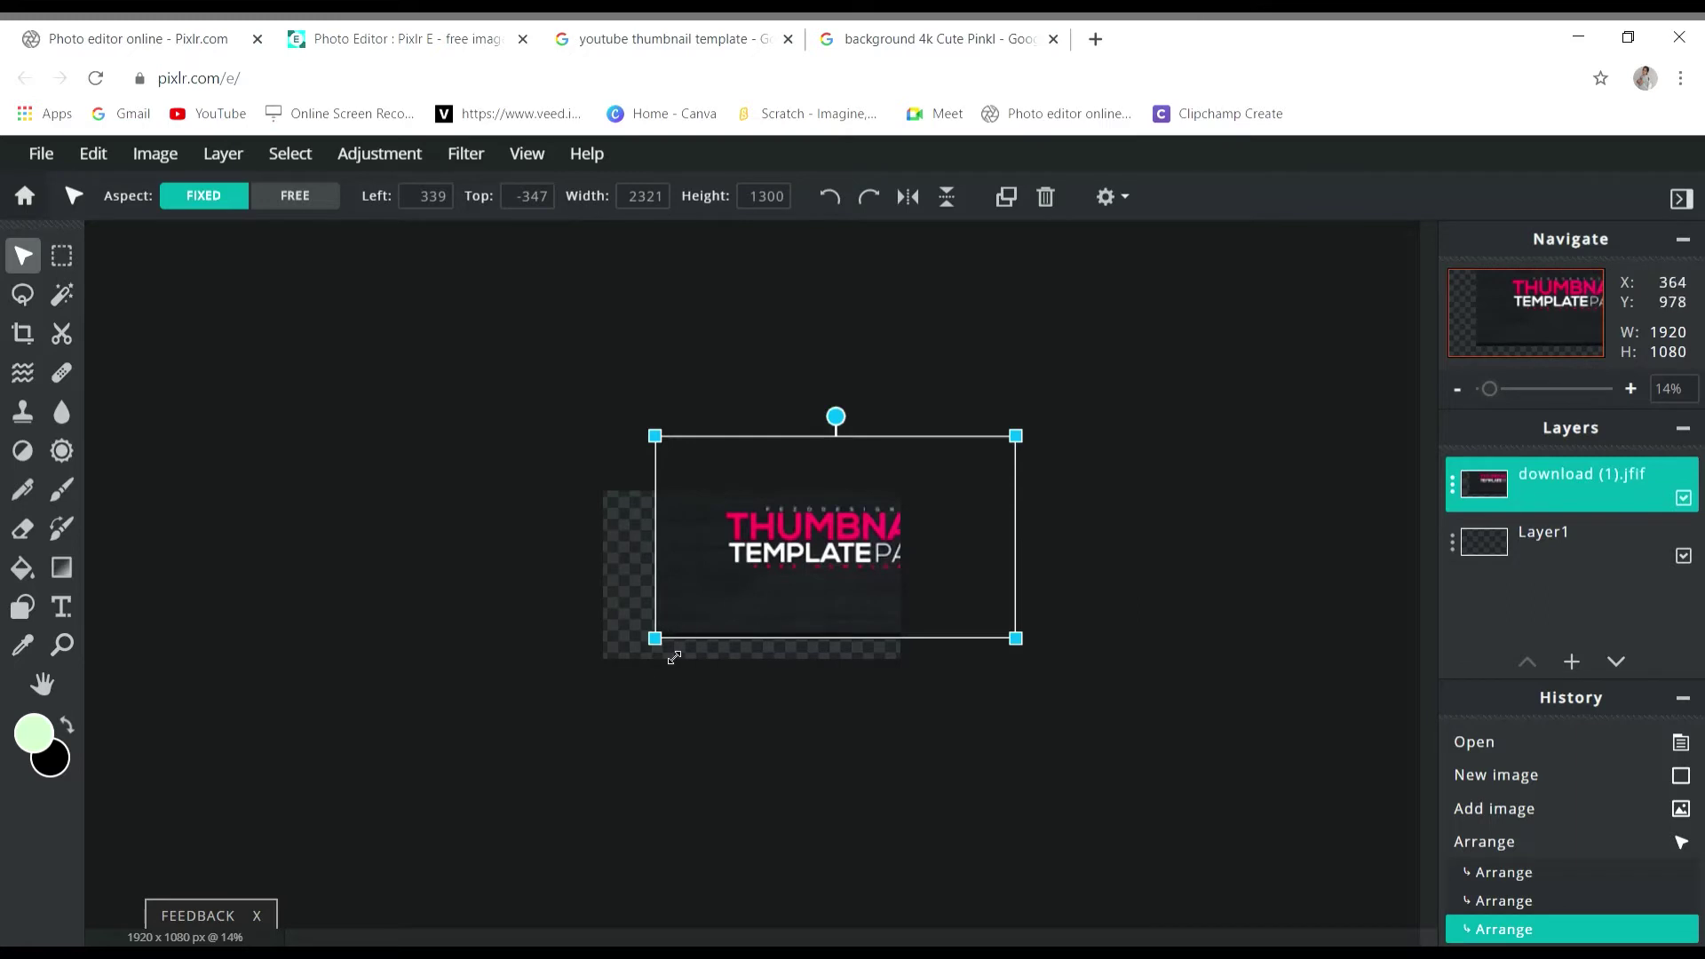
left_click_drag(674, 657, 97, 932)
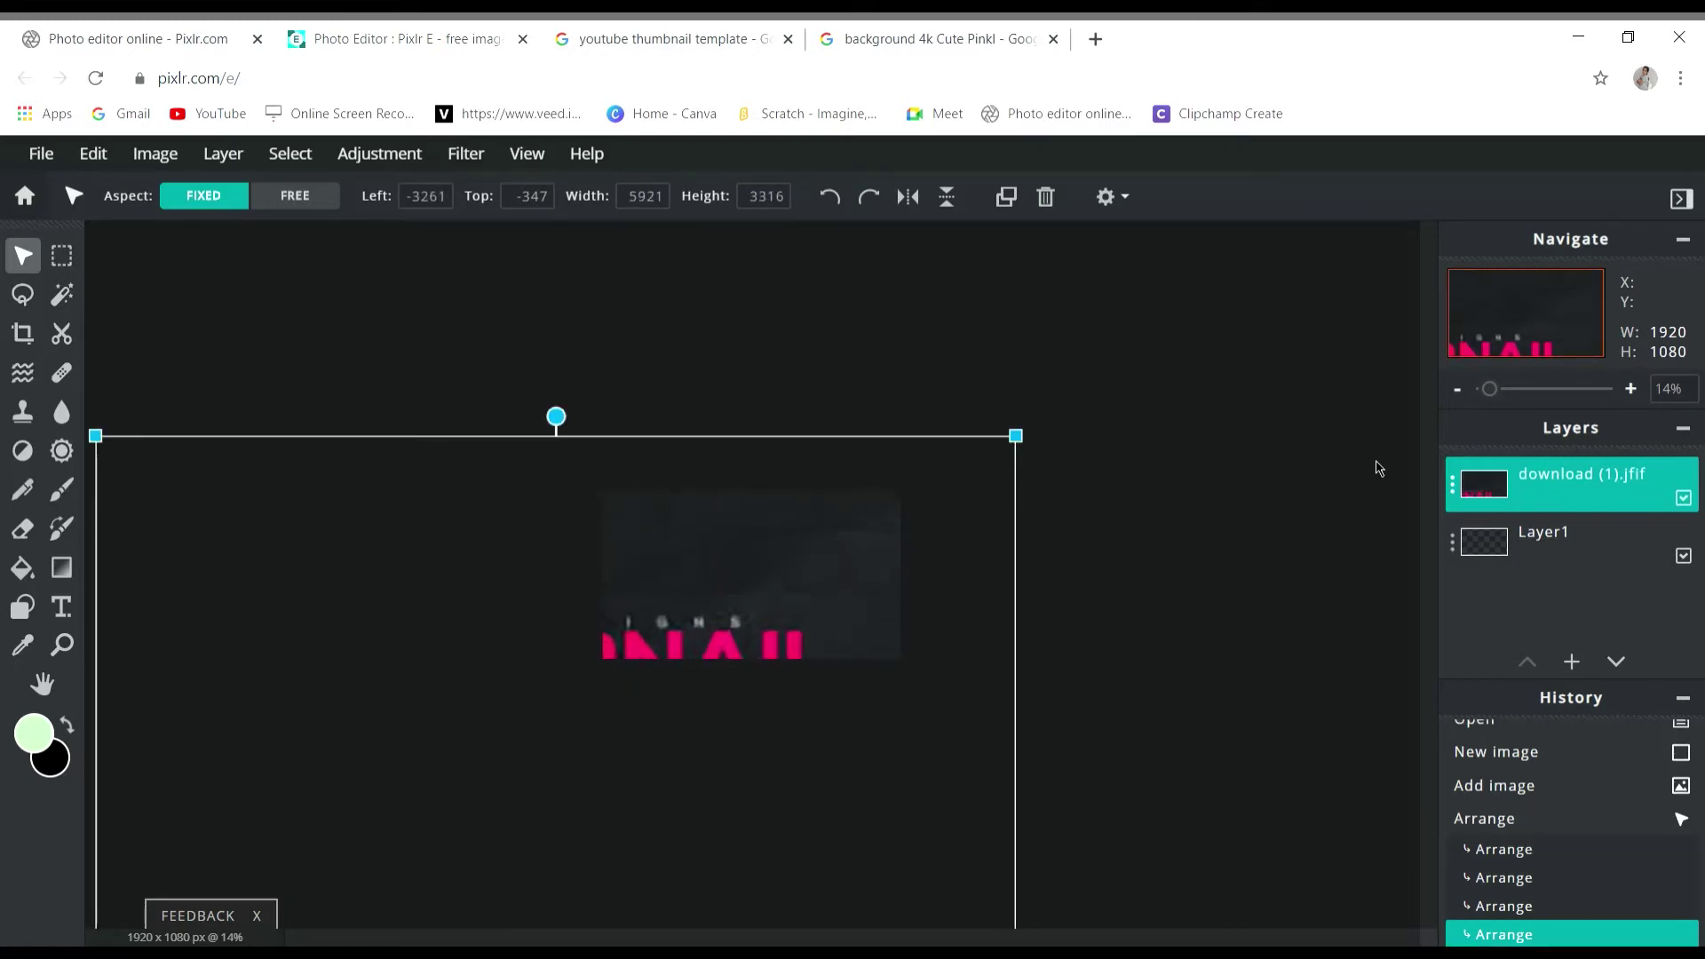
- Shift the enlarged 5921×3316 template up and right so its pink lettering fills the canvas
left_click(1377, 468)
scroll(832, 667, "up", 3)
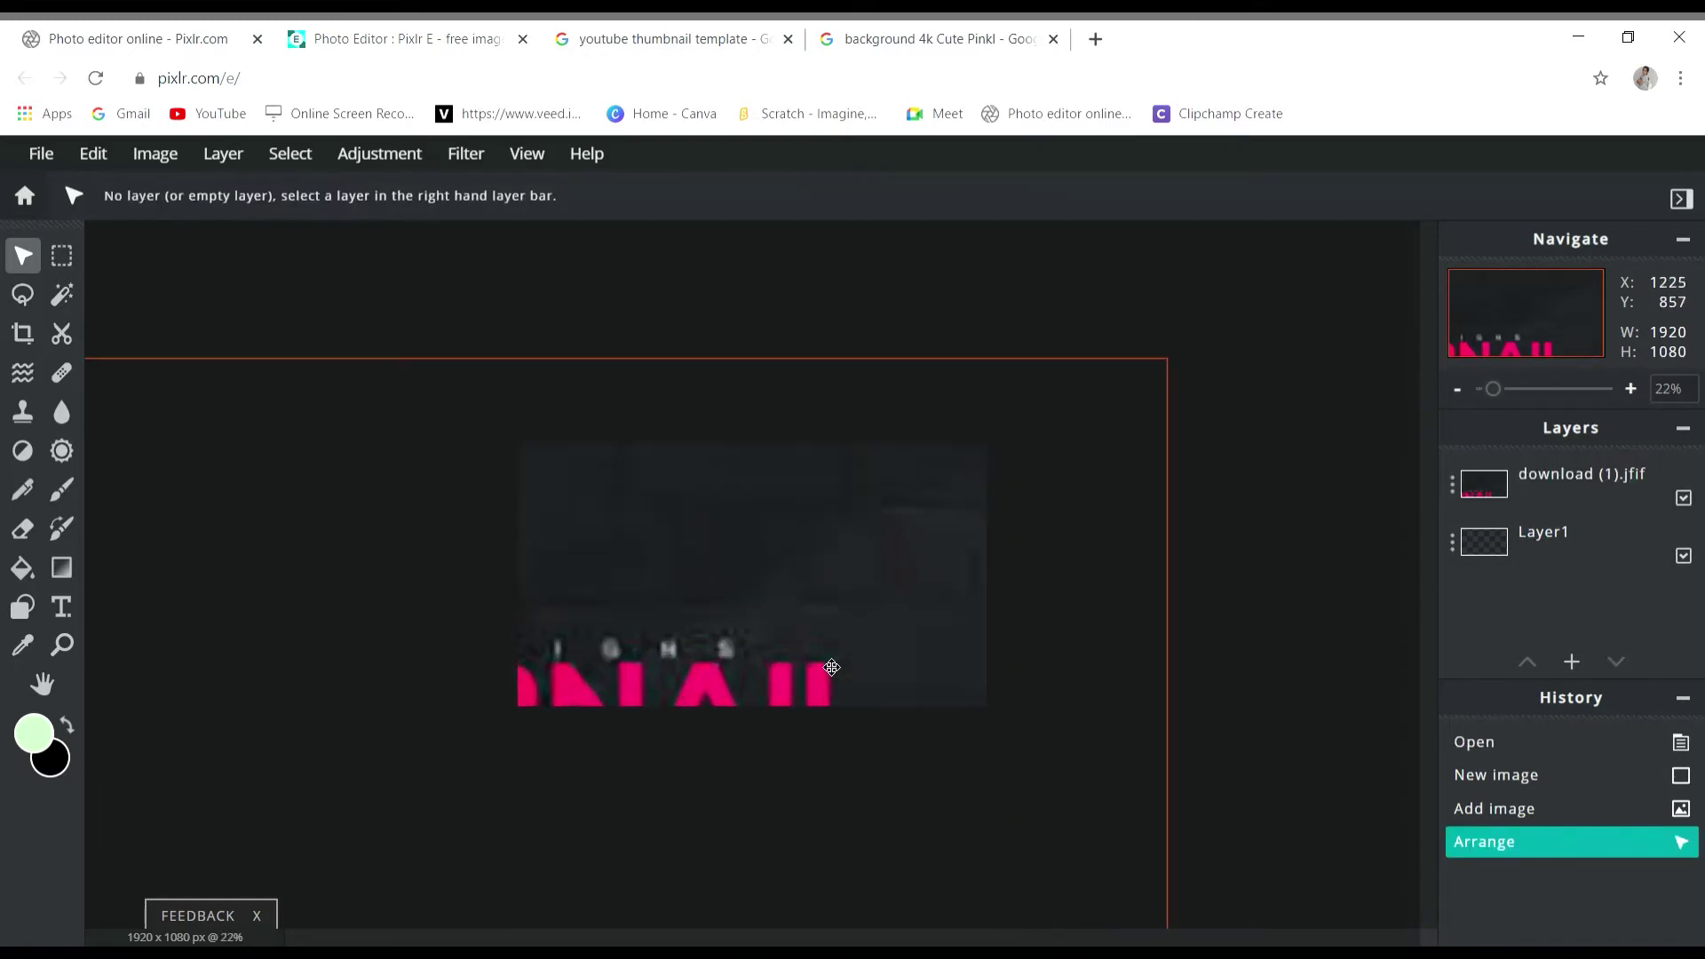
scroll(830, 666, "up", 2)
scroll(830, 666, "down", 3)
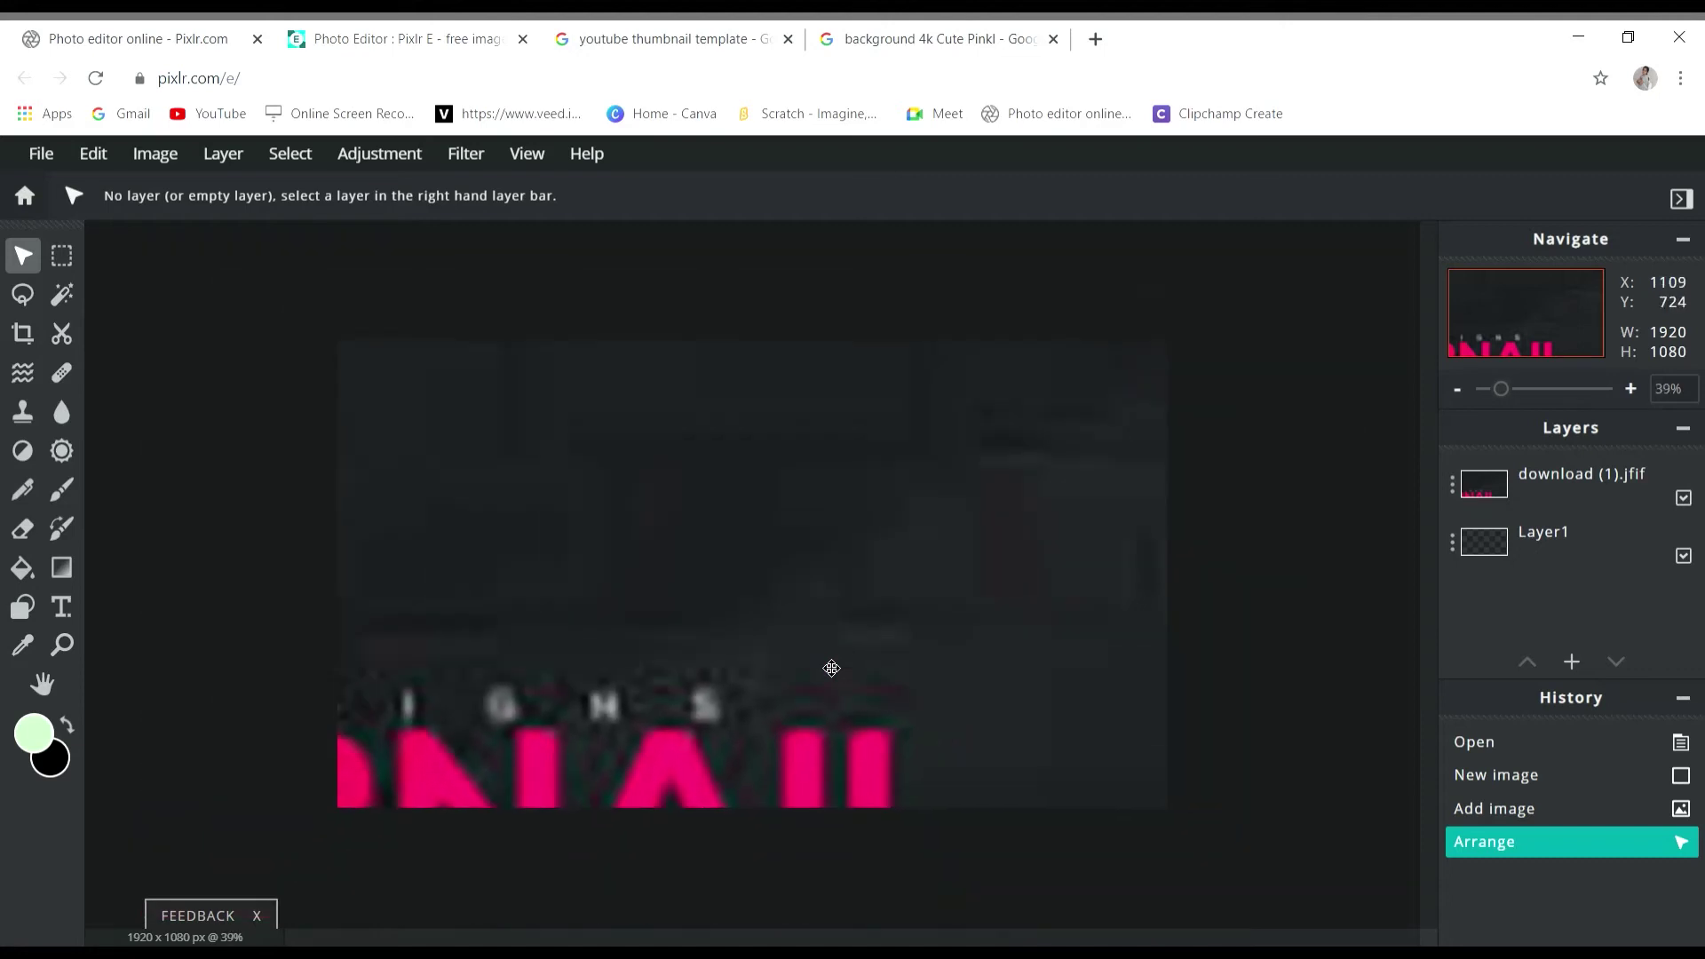
scroll(414, 416, "up", 5)
left_click_drag(536, 554, 1084, 236)
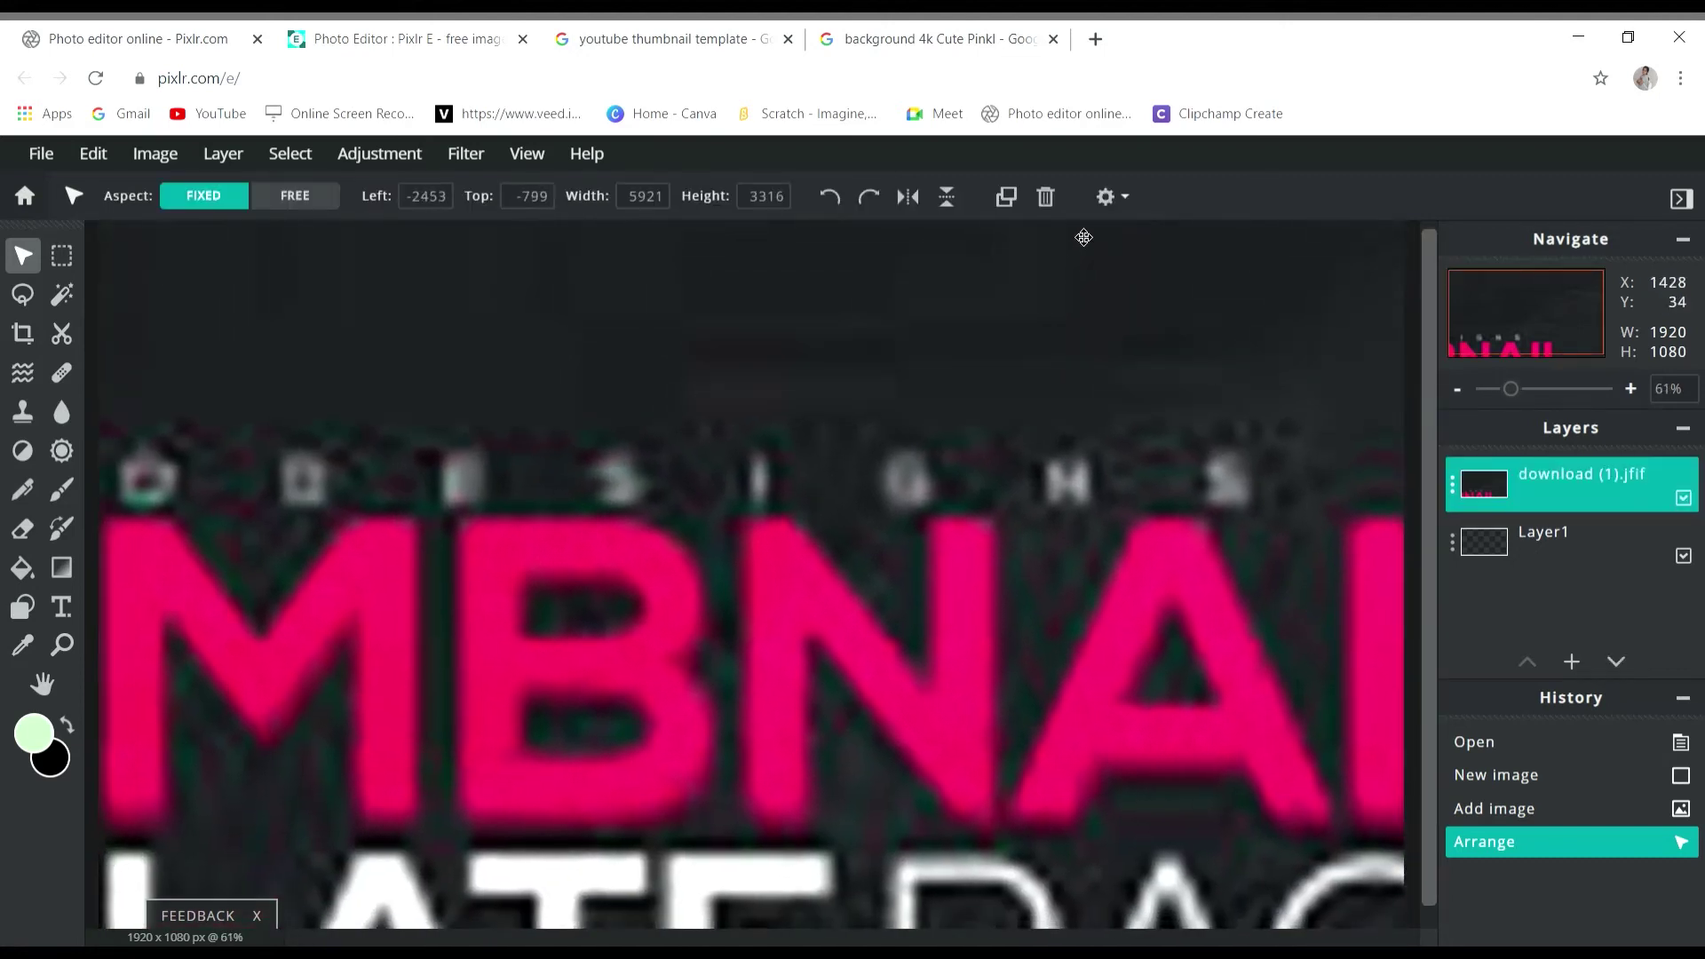
scroll(822, 639, "down", 2)
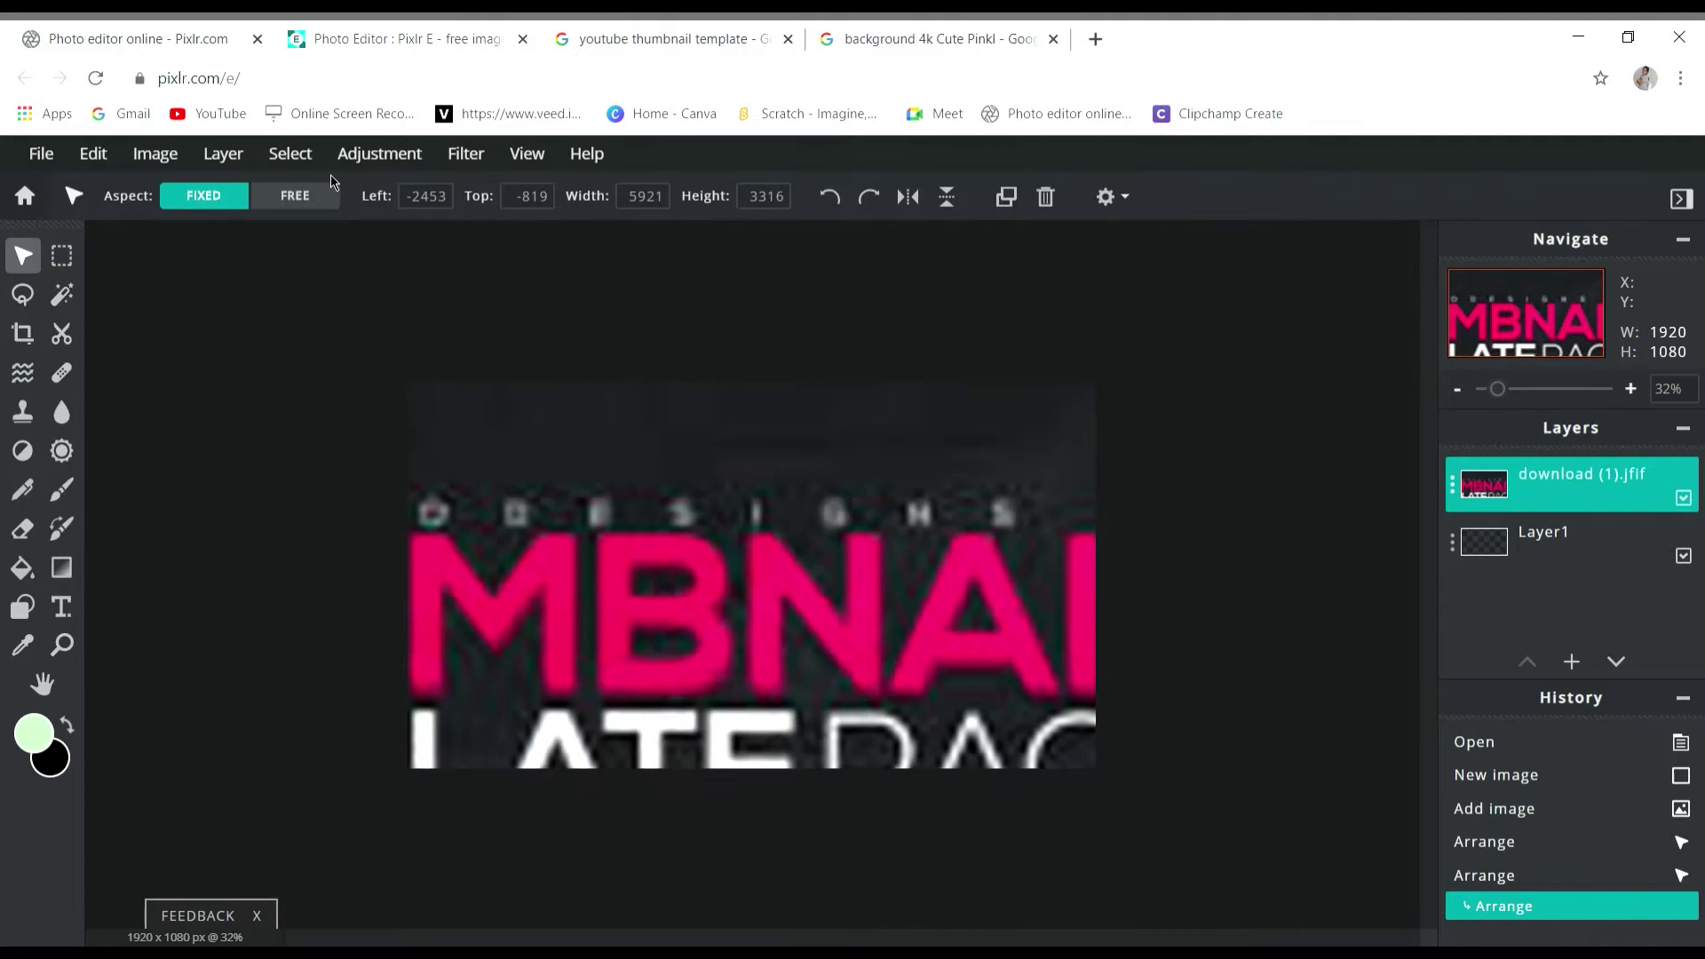
left_click(226, 160)
- Add images (4).jfif as a layer and stretch the pink clouds to cover the whole canvas
left_click(227, 166)
left_click(227, 167)
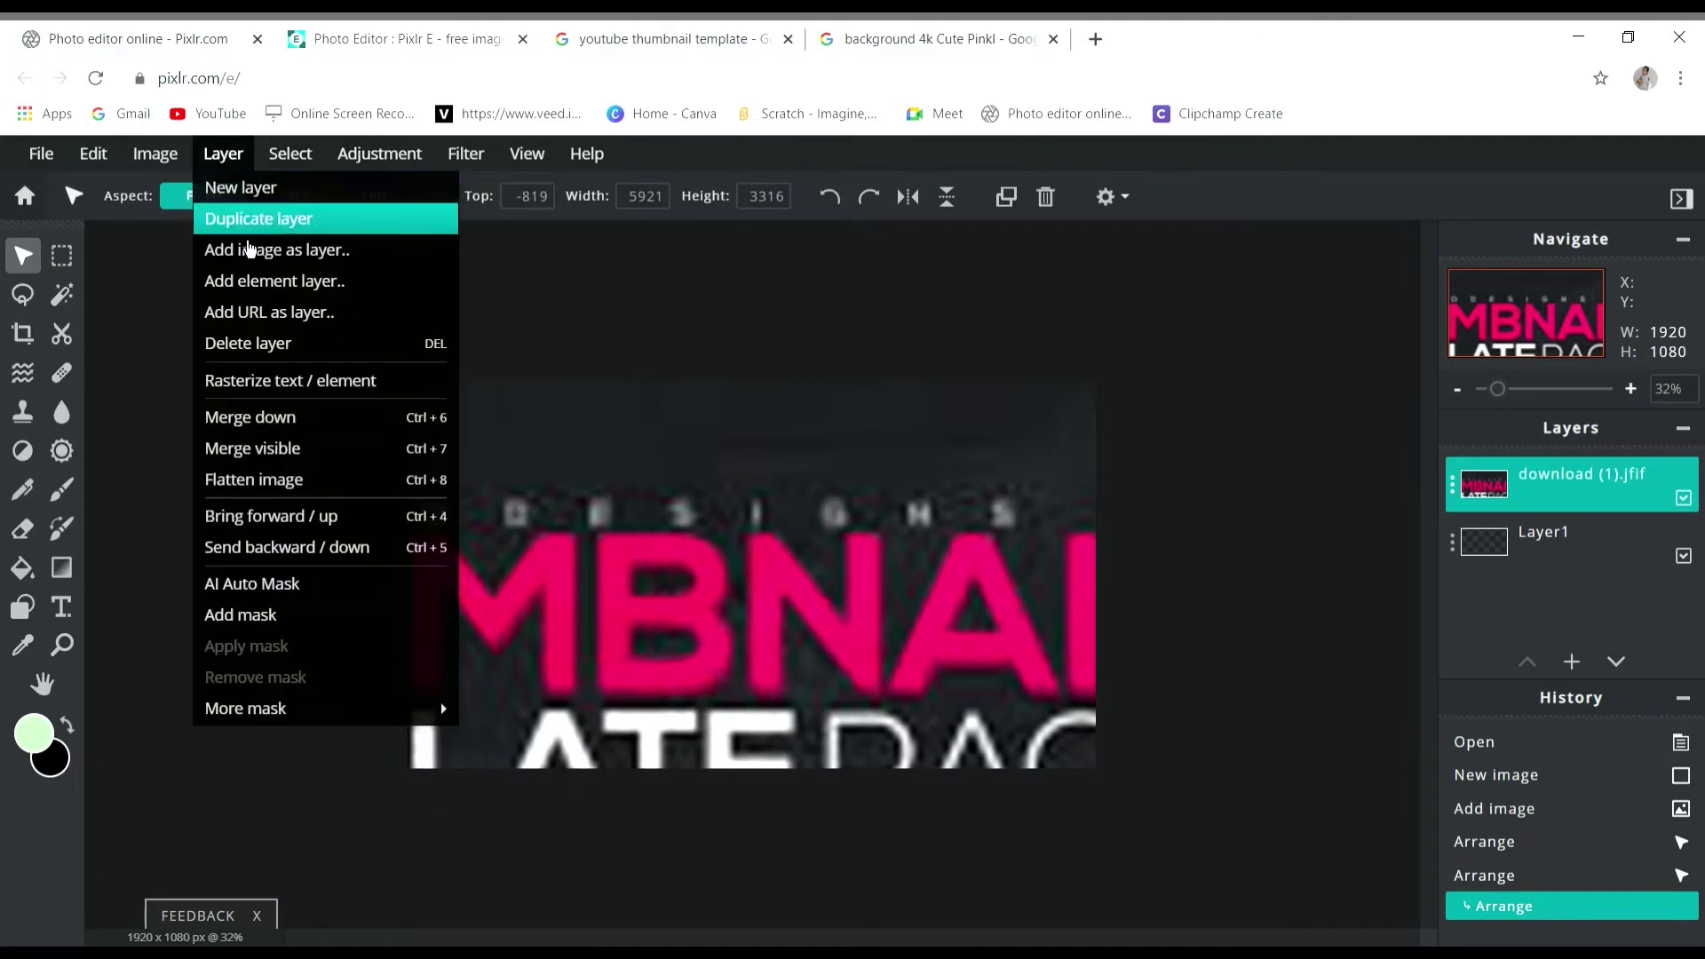
left_click(271, 249)
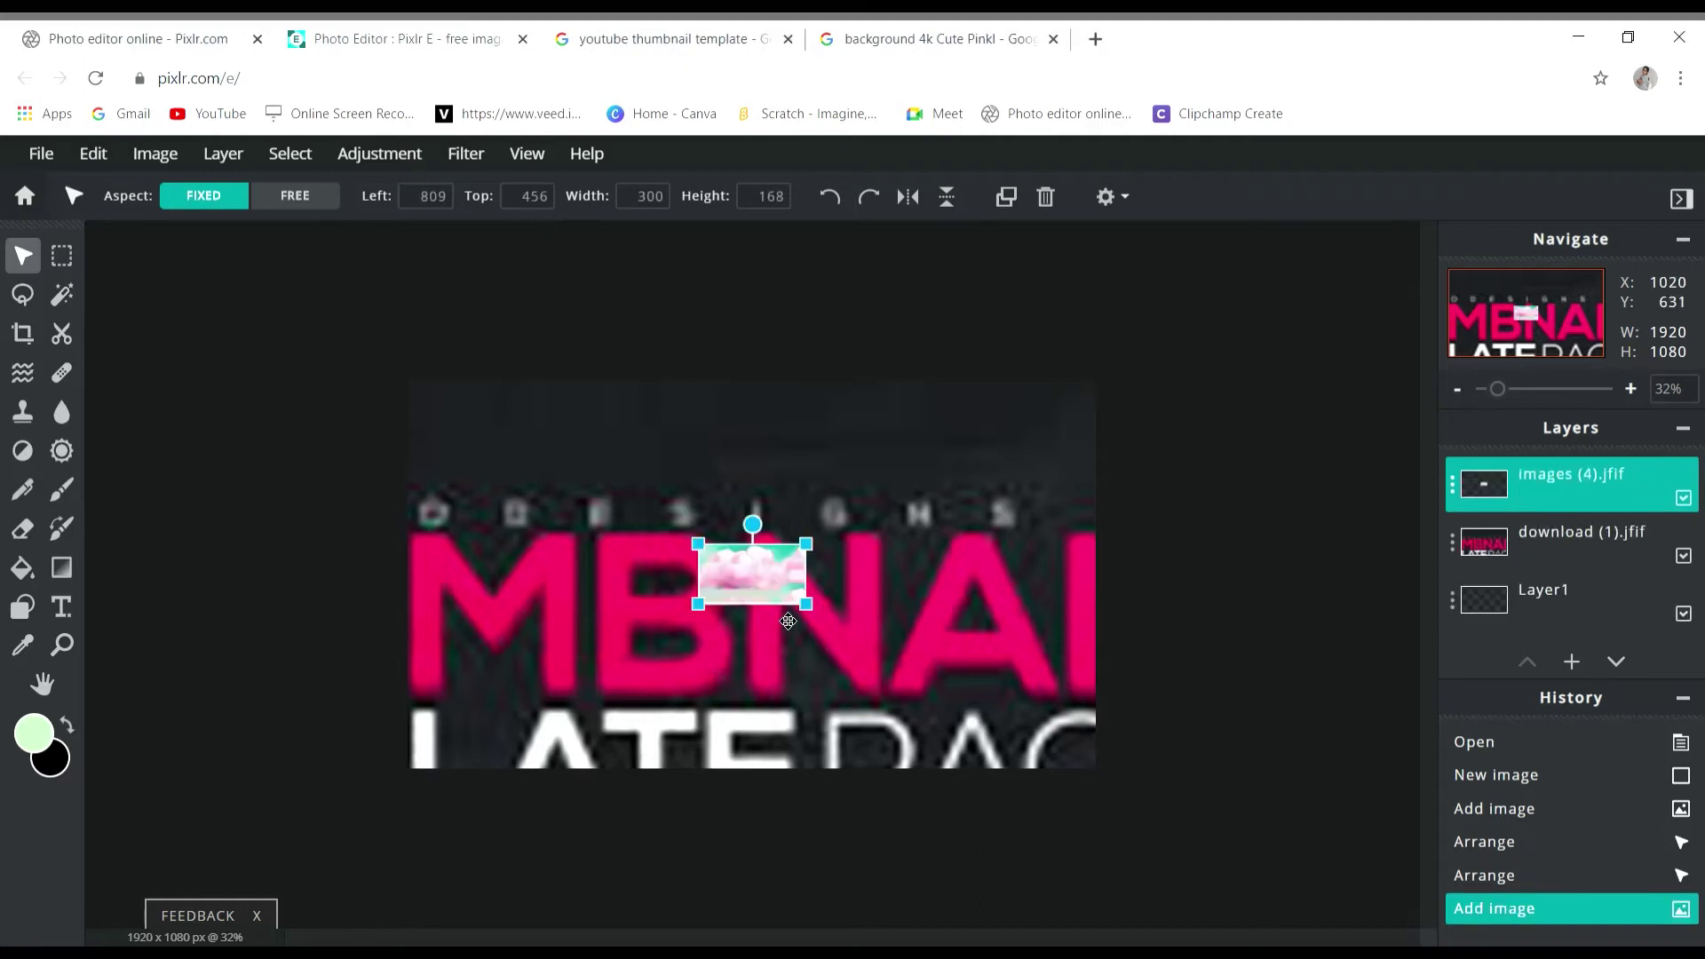
left_click_drag(753, 578, 458, 721)
left_click_drag(574, 682, 682, 651)
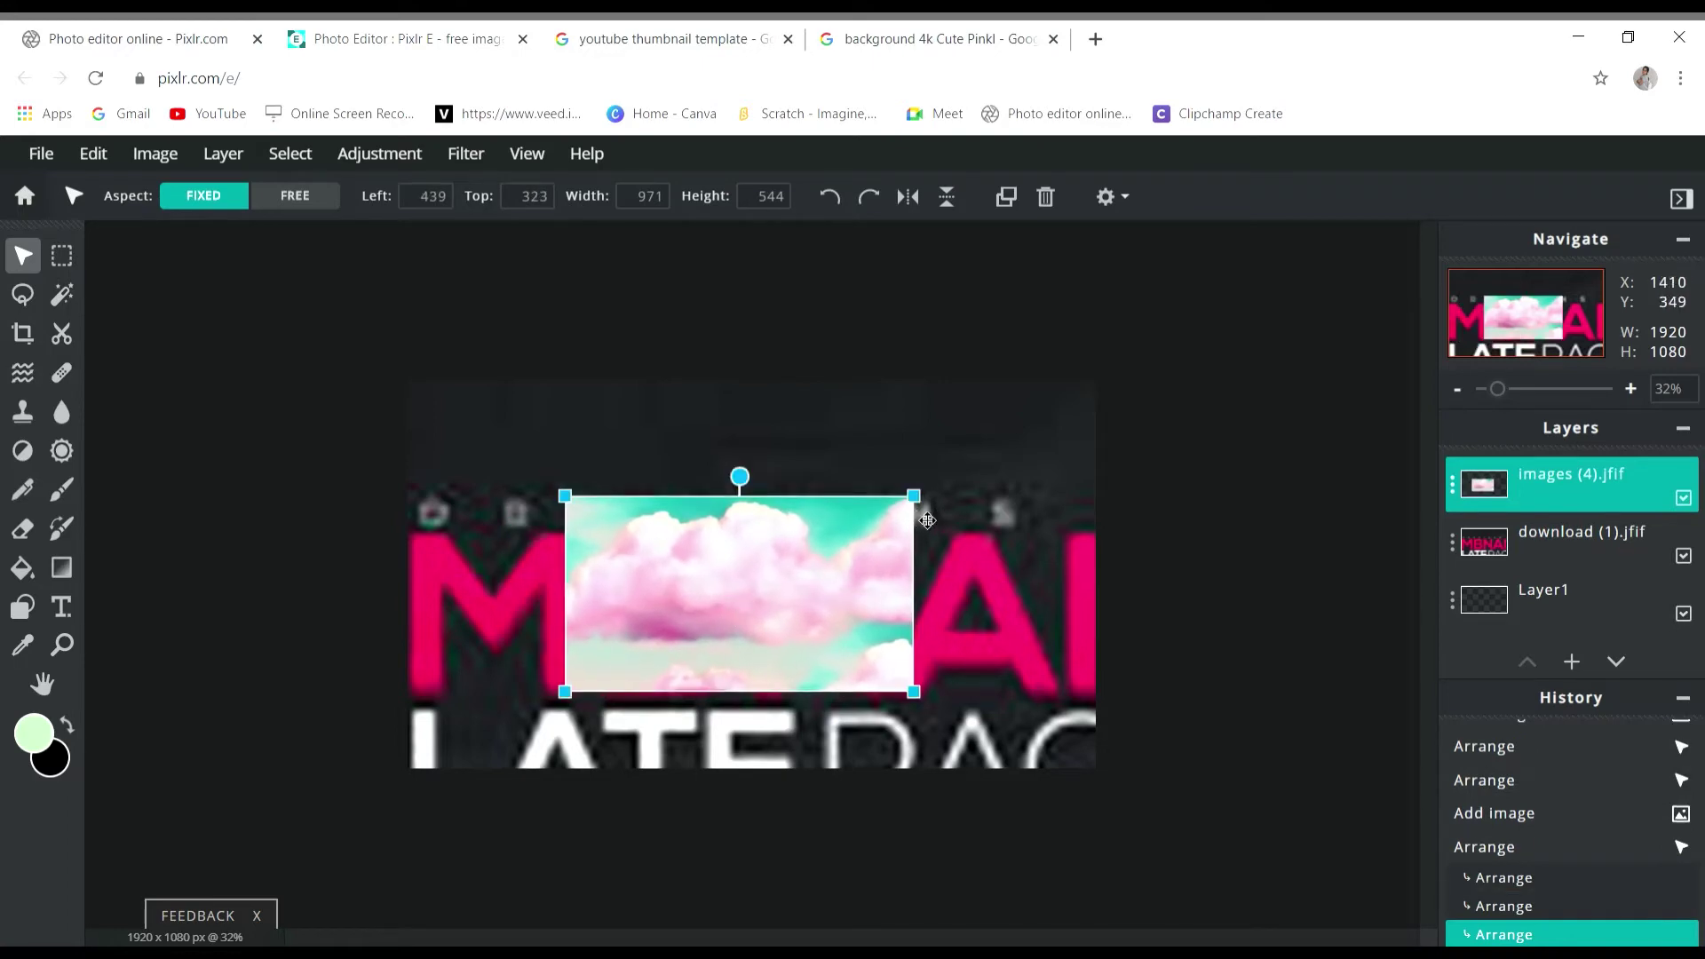
left_click_drag(926, 514, 1110, 417)
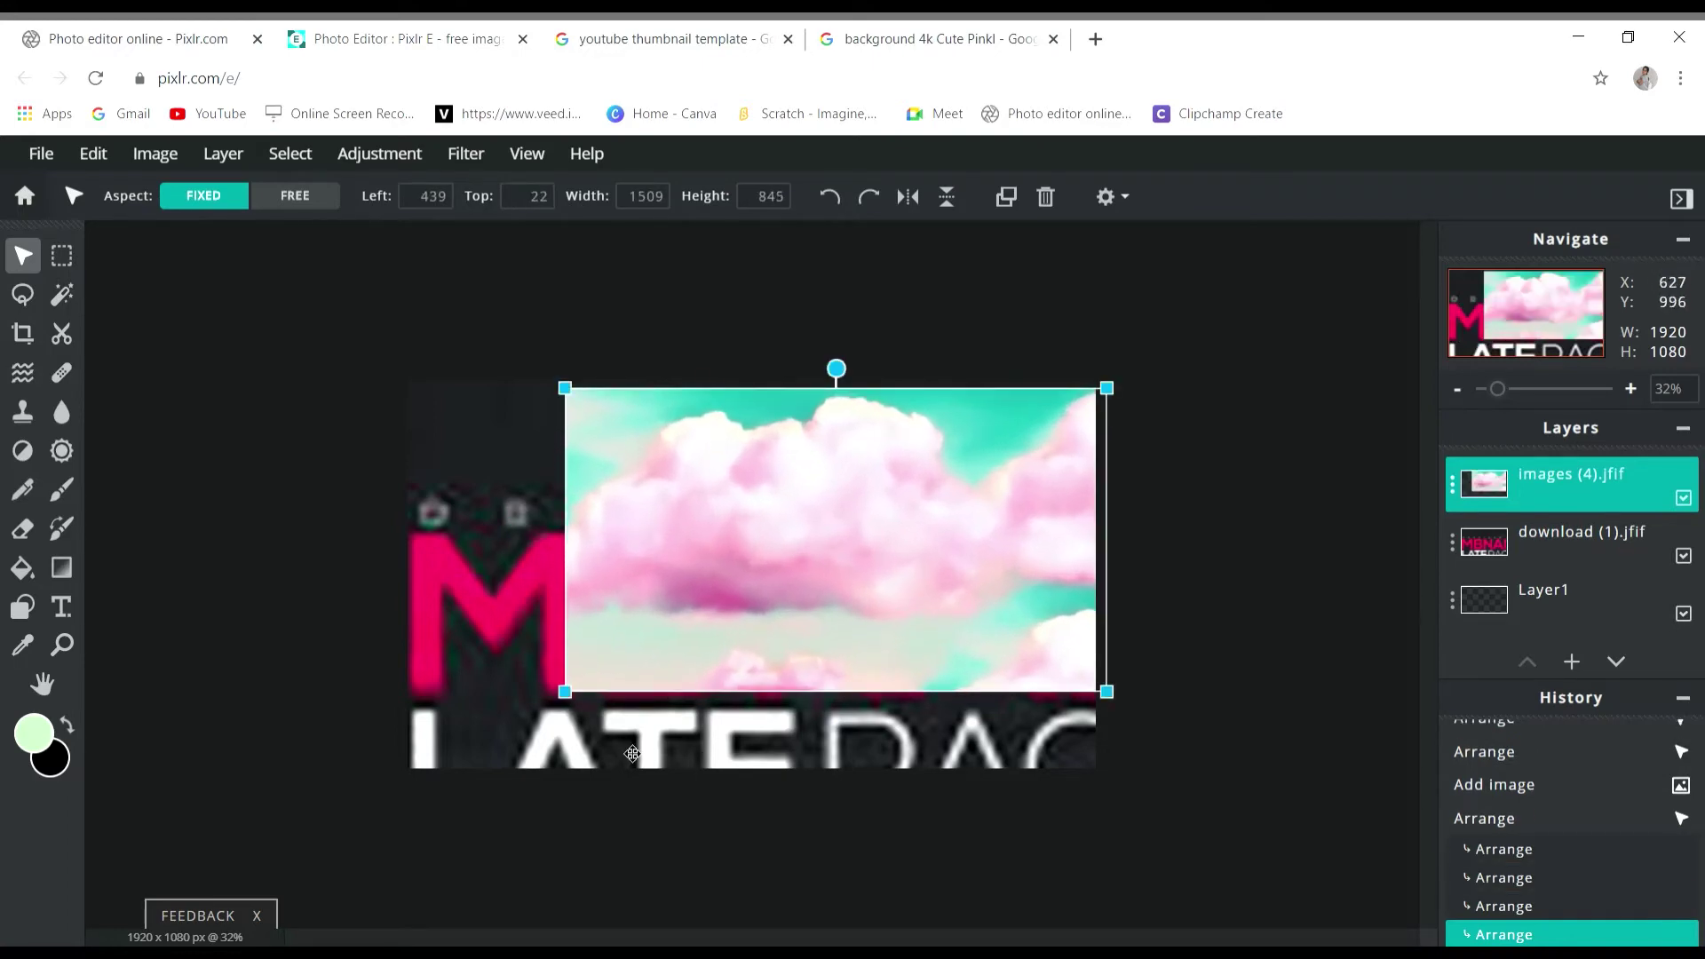
left_click_drag(578, 708, 421, 786)
left_click_drag(564, 735, 561, 726)
left_click(1221, 607)
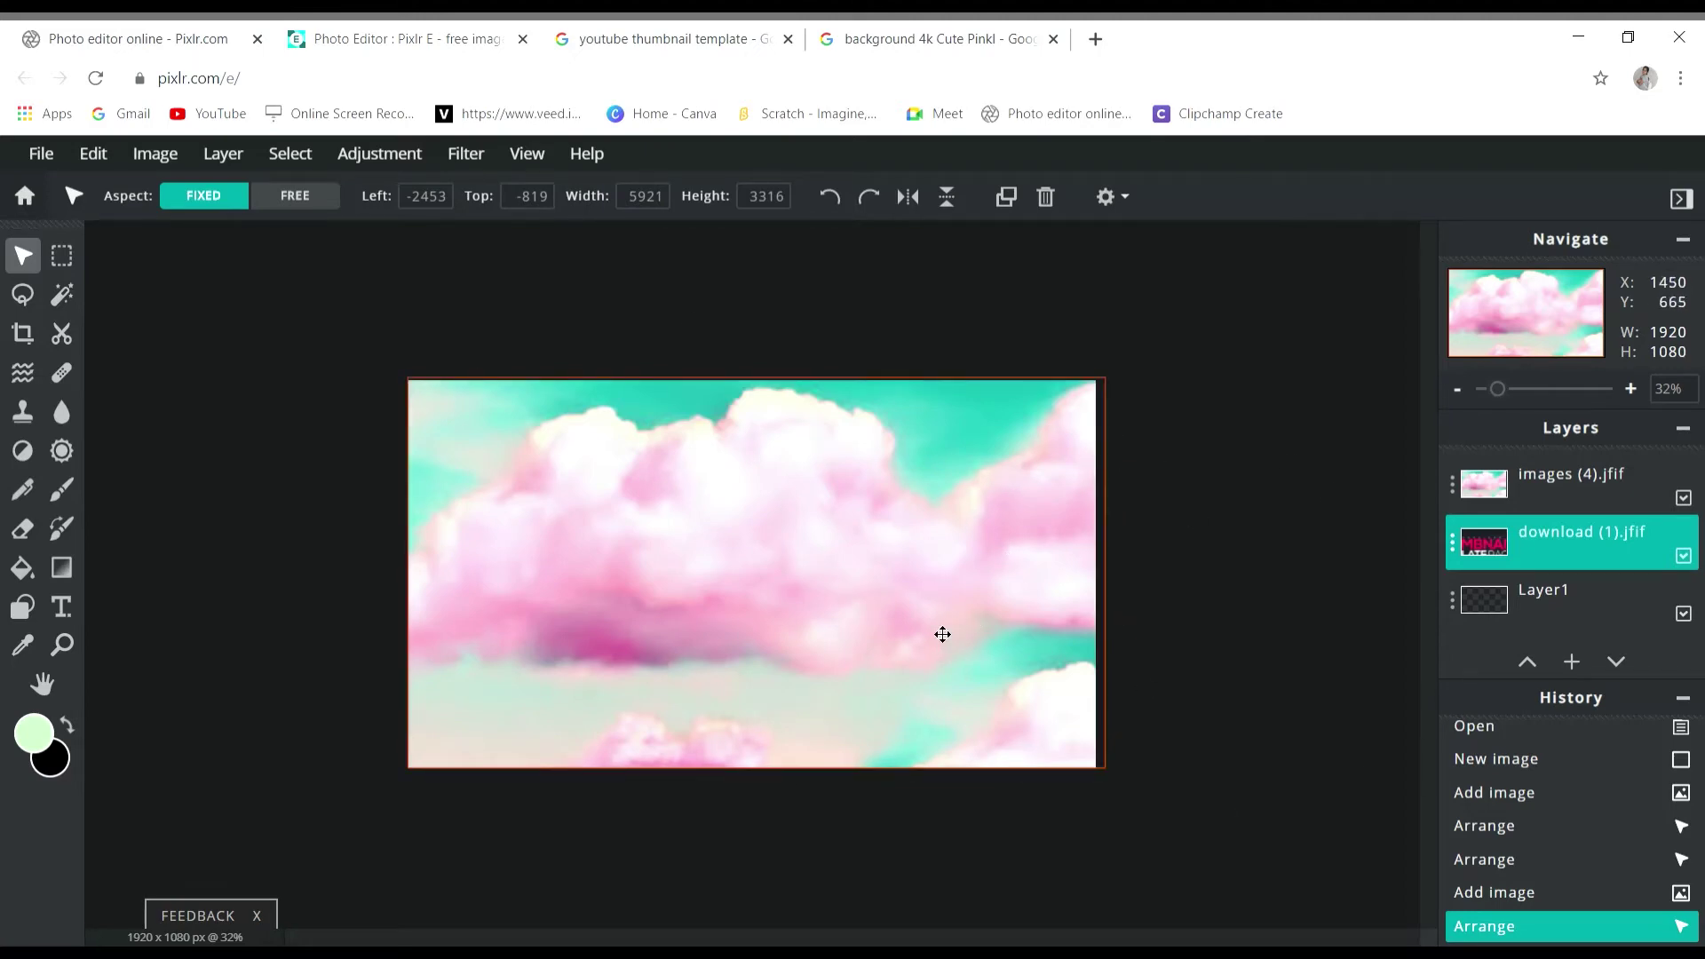
- Add images.png as a layer and place the Subscribe graphic at 450×149 in the top-left corner
left_click(226, 155)
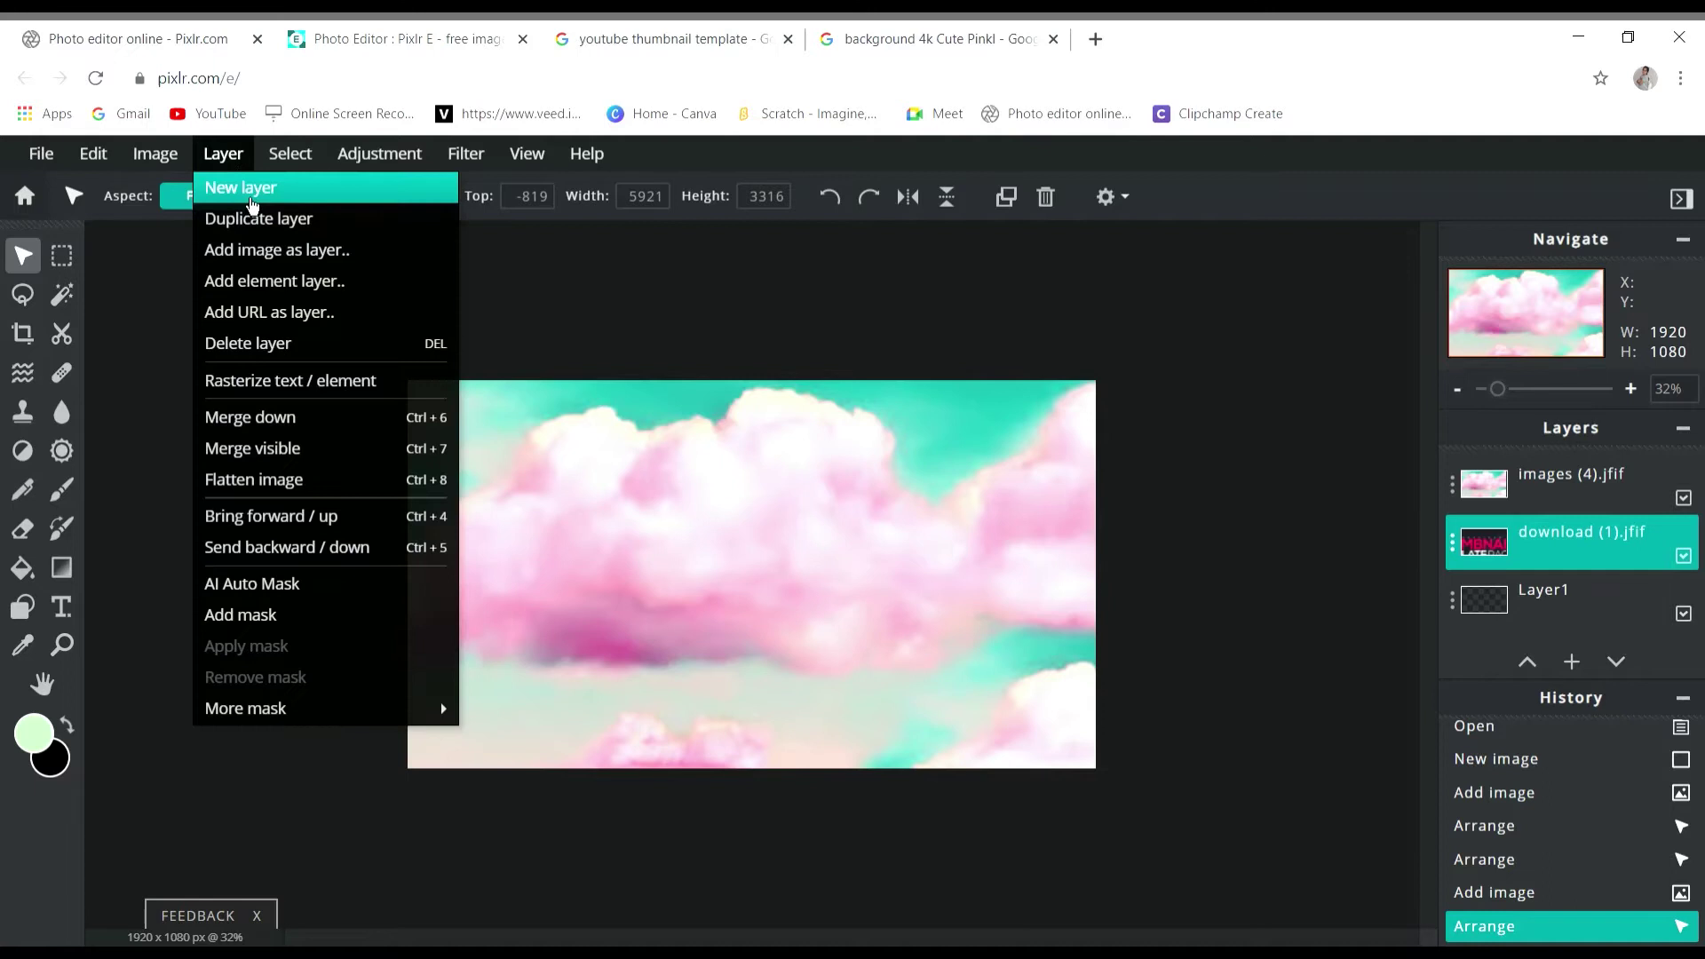
left_click(267, 252)
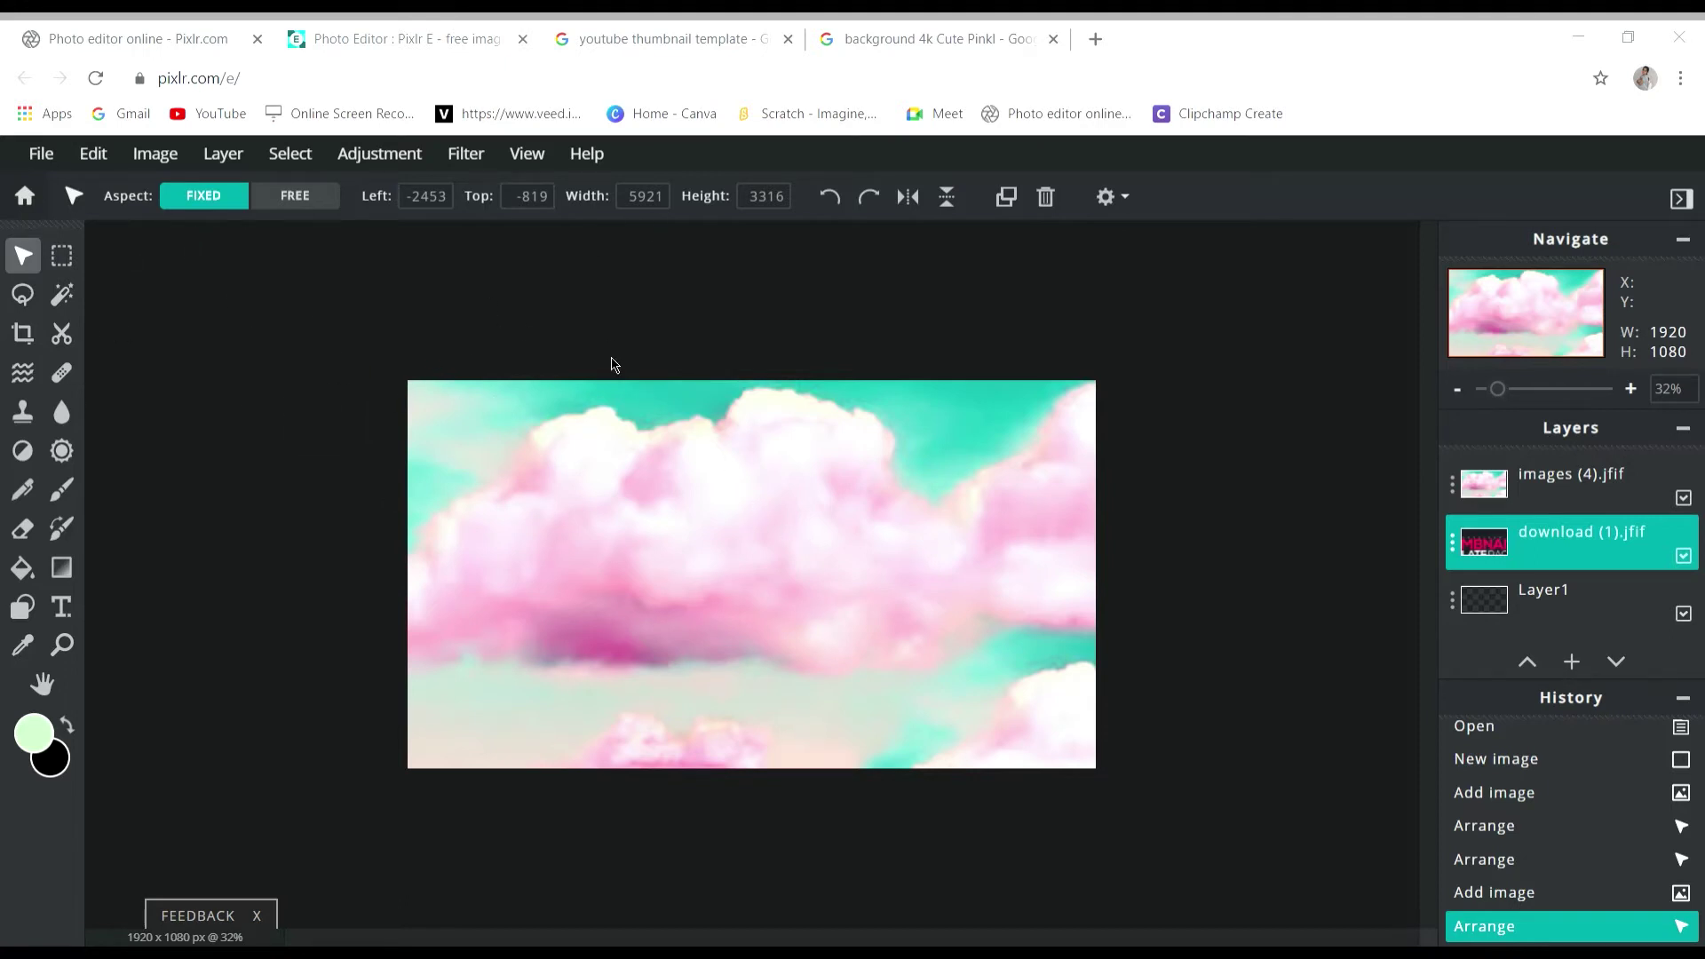
double_click(385, 409)
left_click_drag(791, 592, 685, 522)
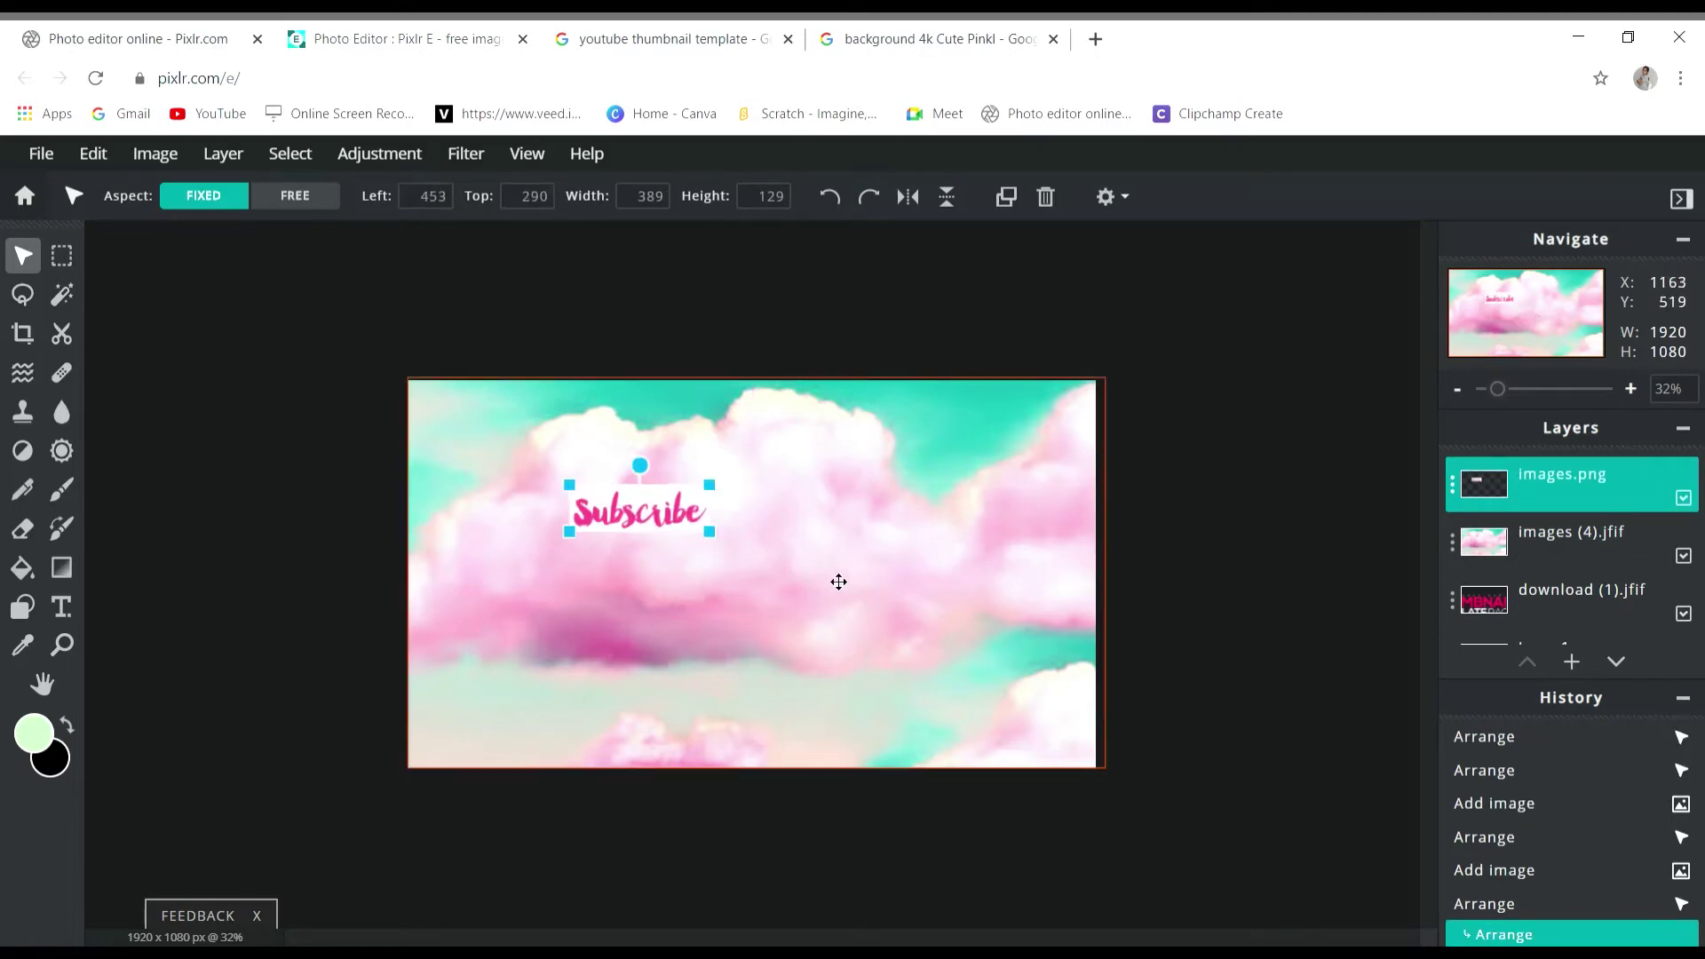
scroll(838, 582, "up", 3)
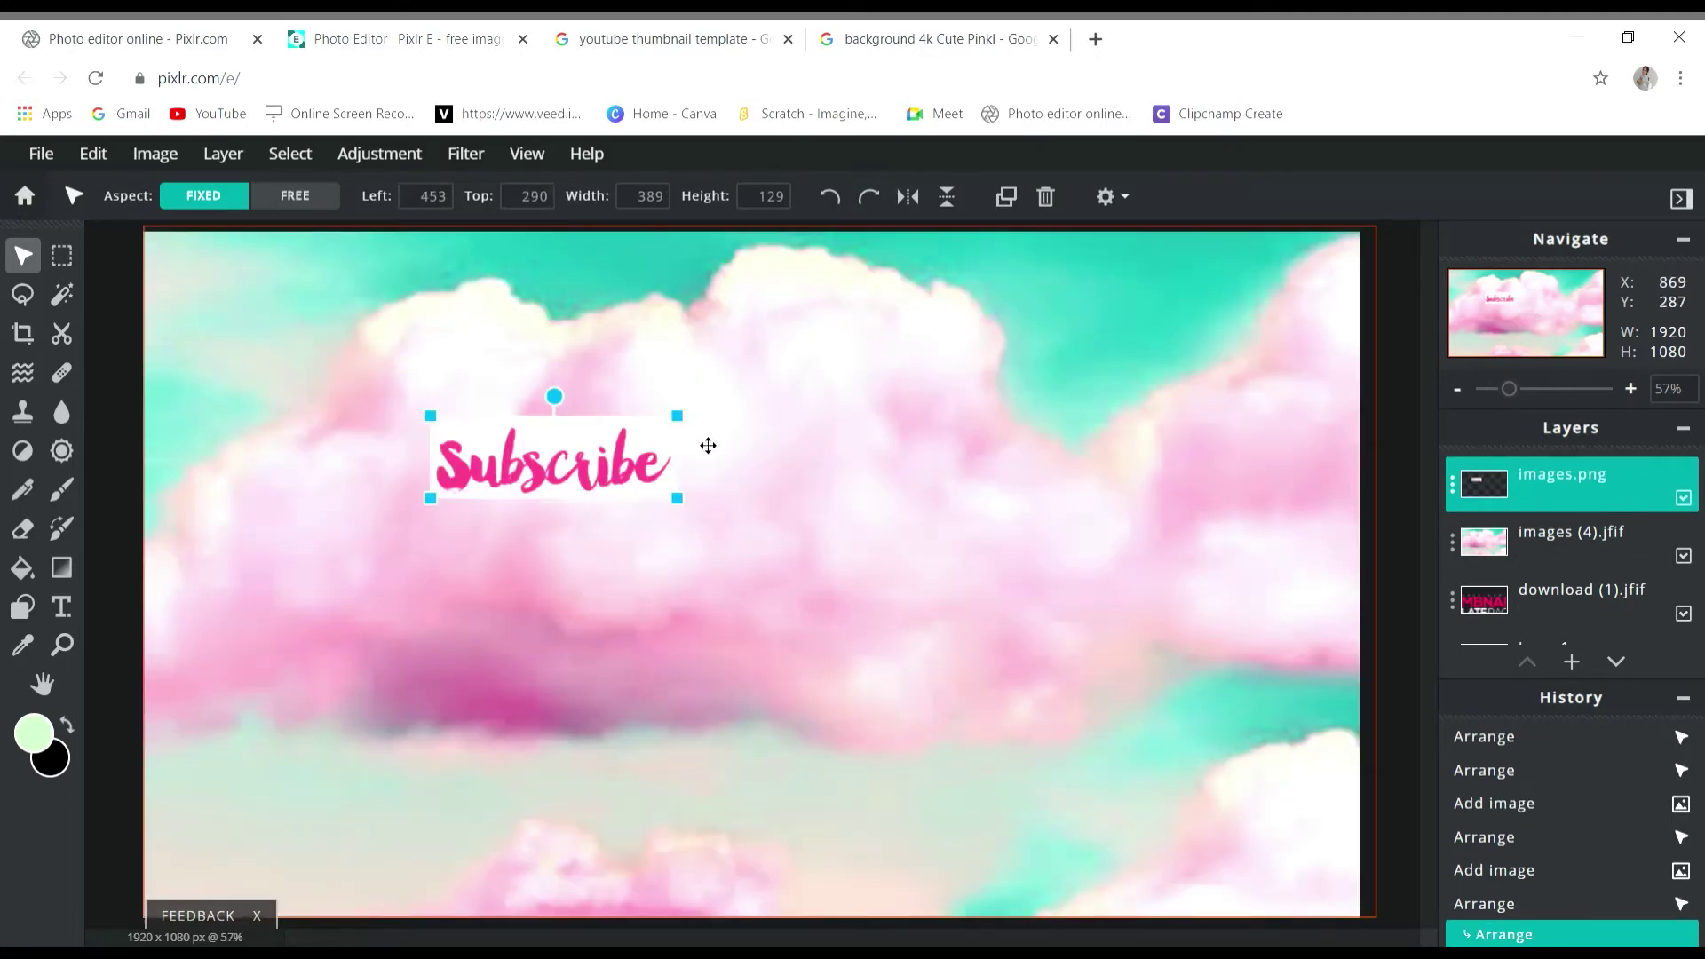
left_click_drag(639, 478, 403, 345)
left_click(829, 727)
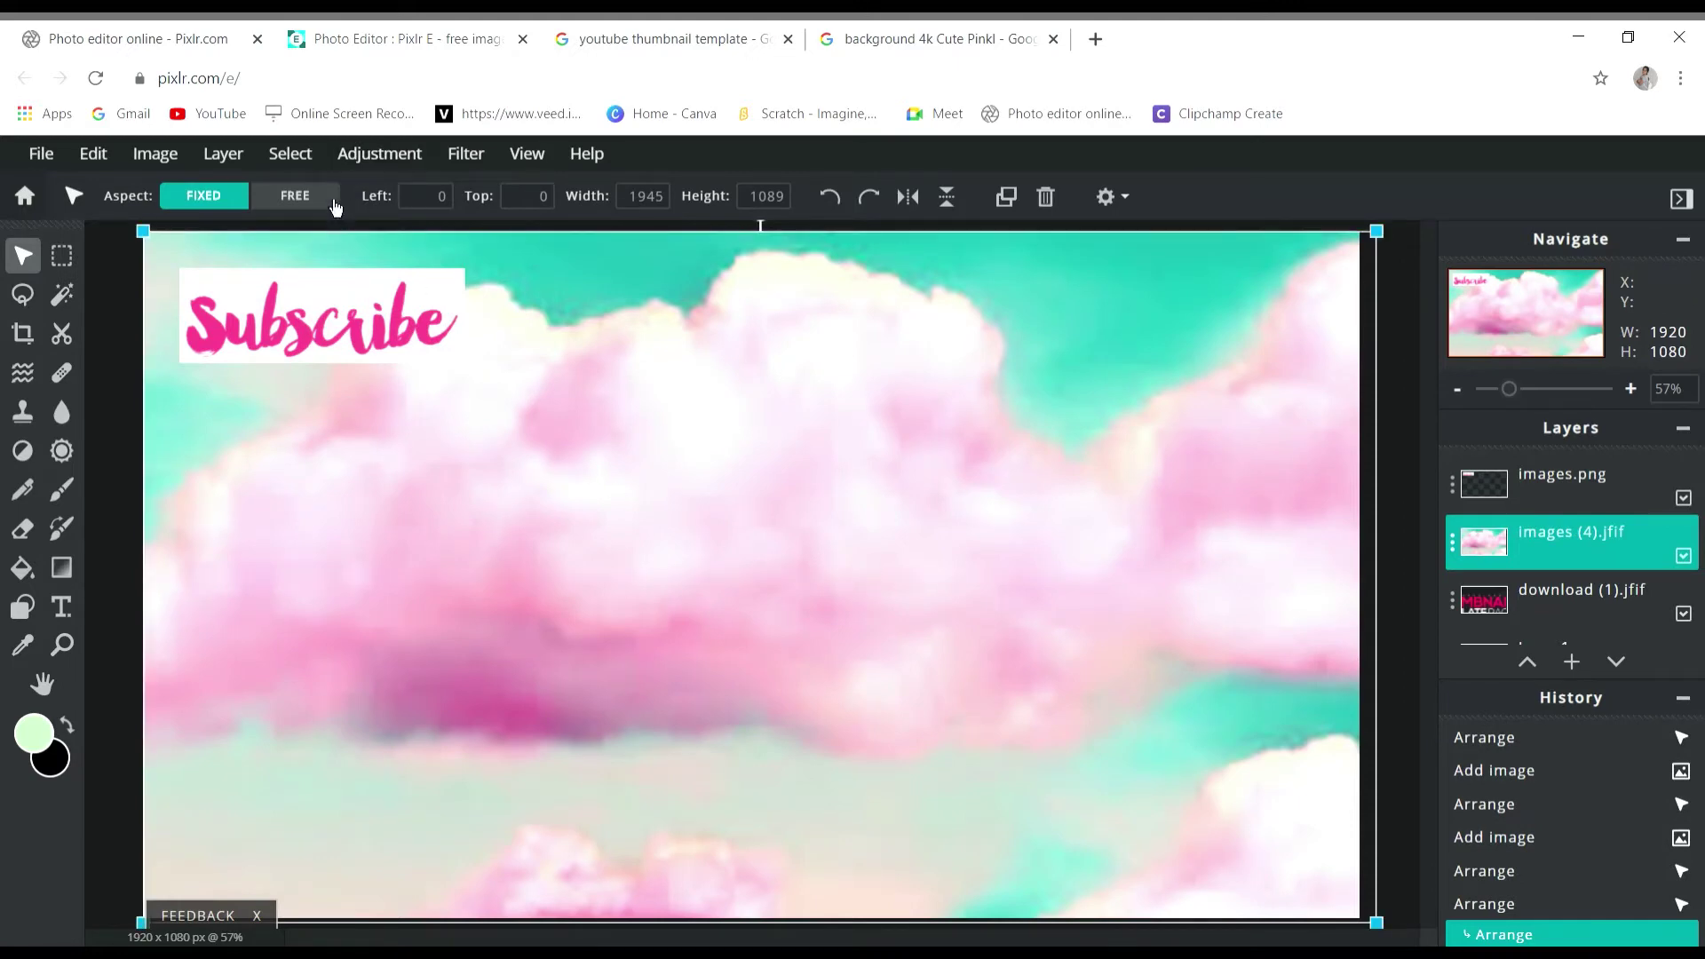
left_click(334, 310)
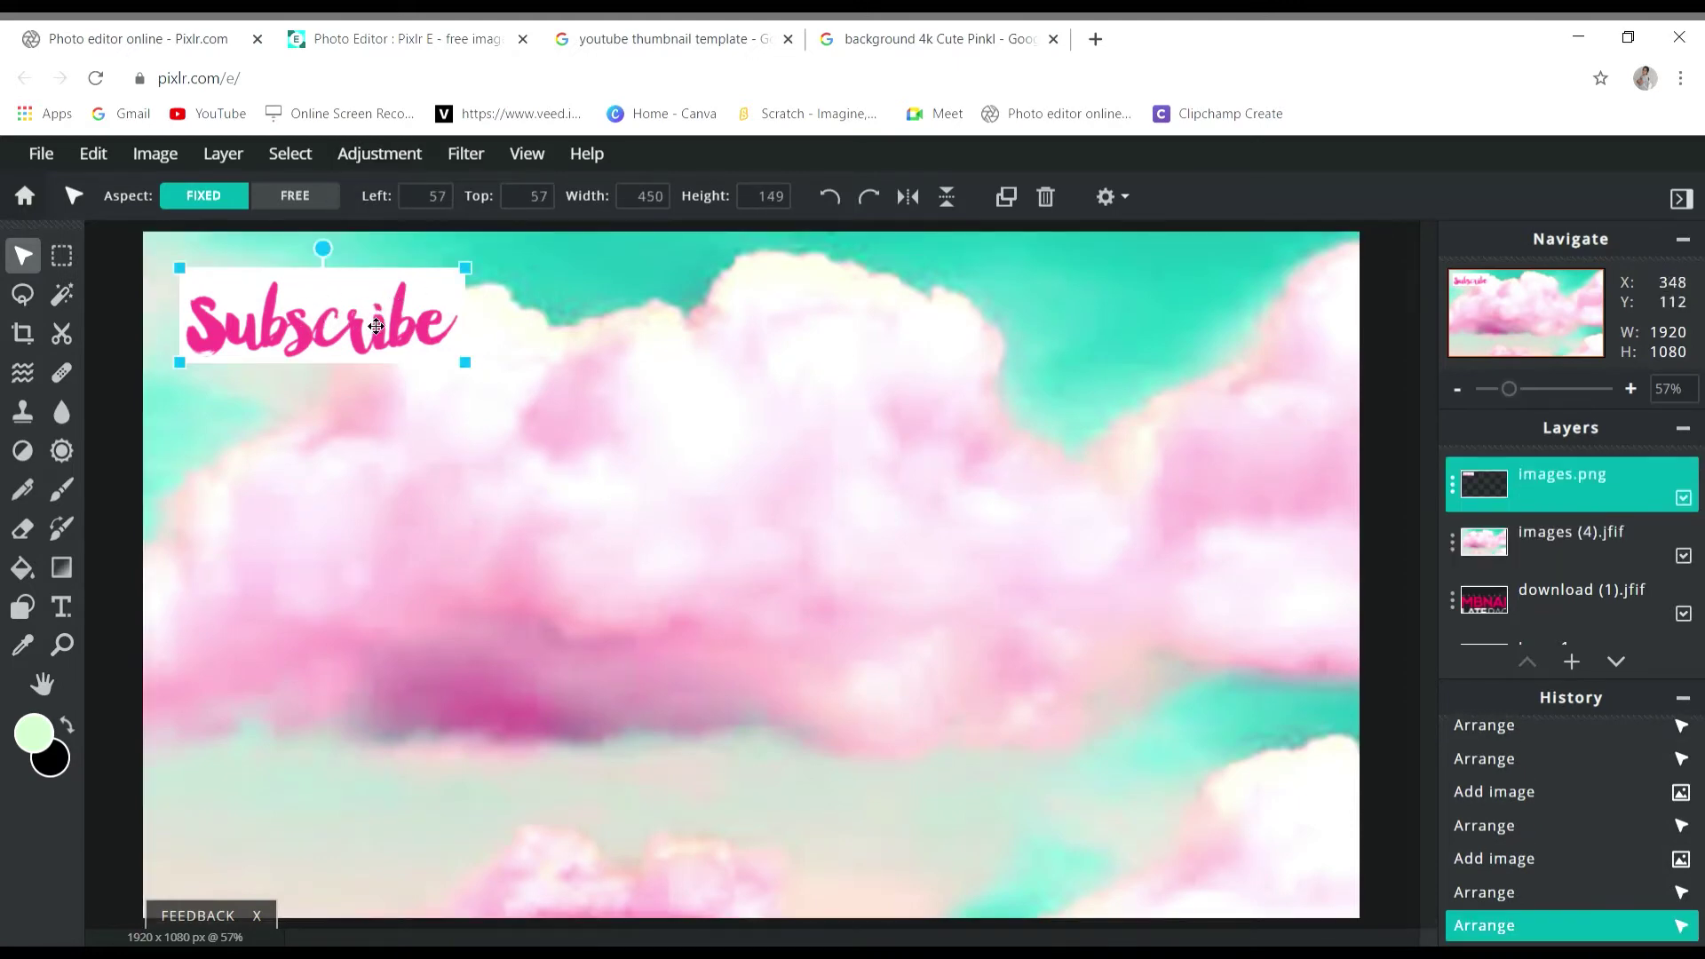
- Magic Wand the white box behind Subscribe and delete it to transparency
left_click(62, 294)
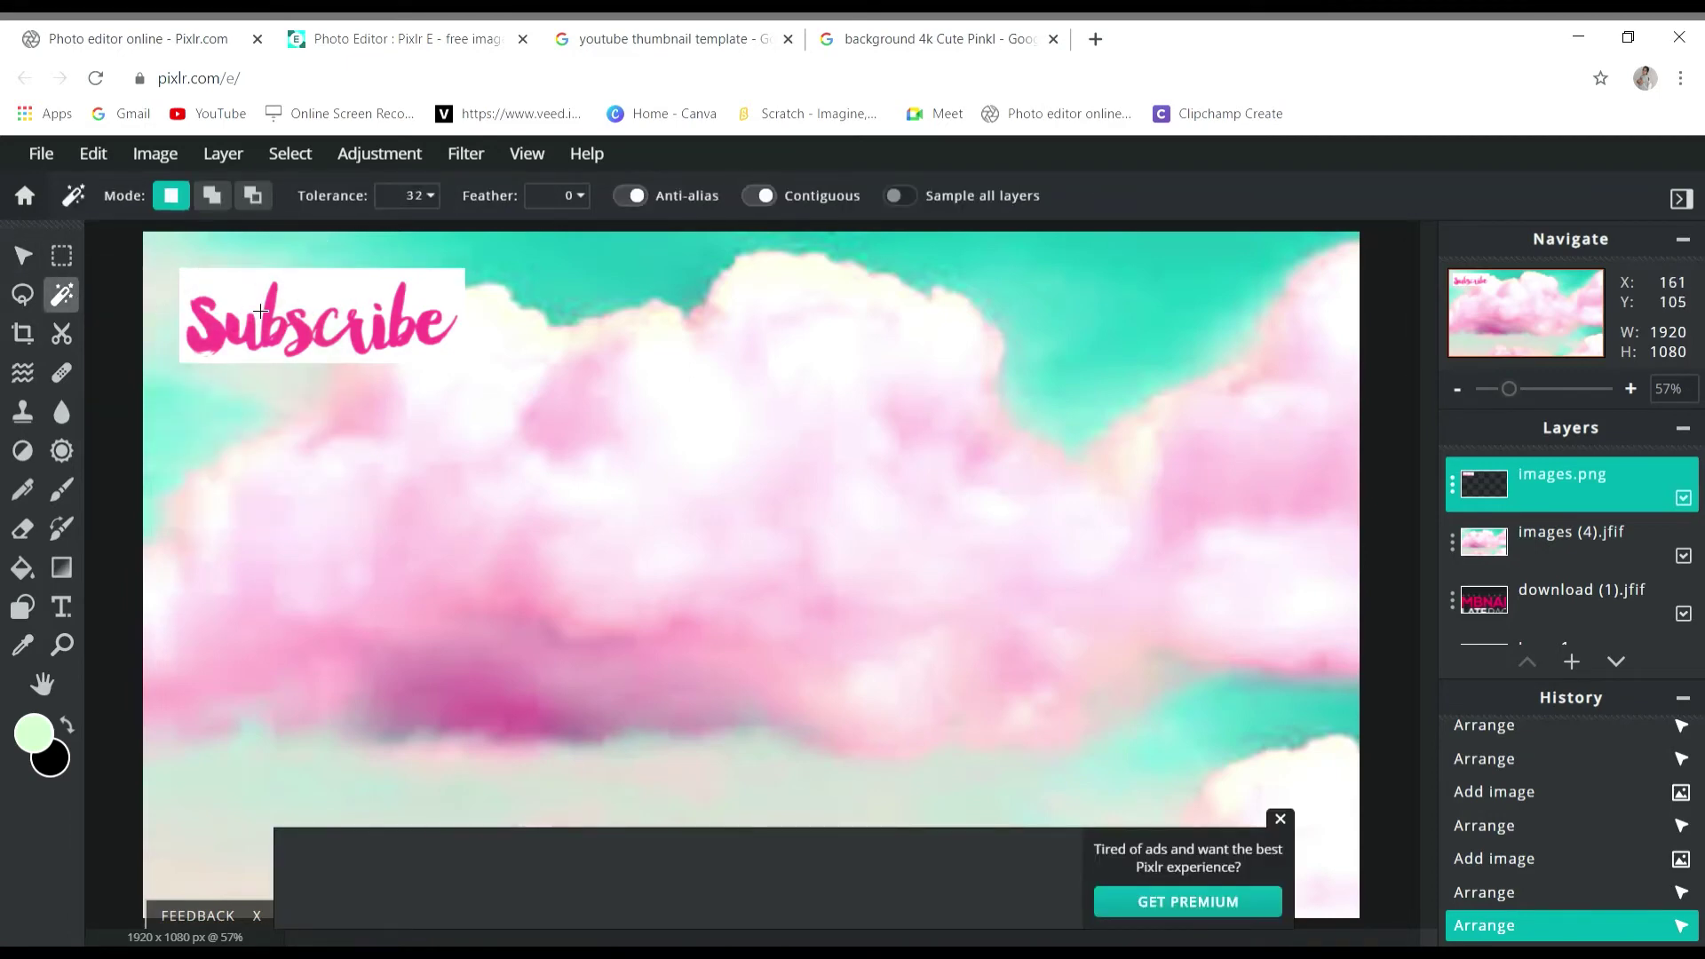
left_click(261, 310)
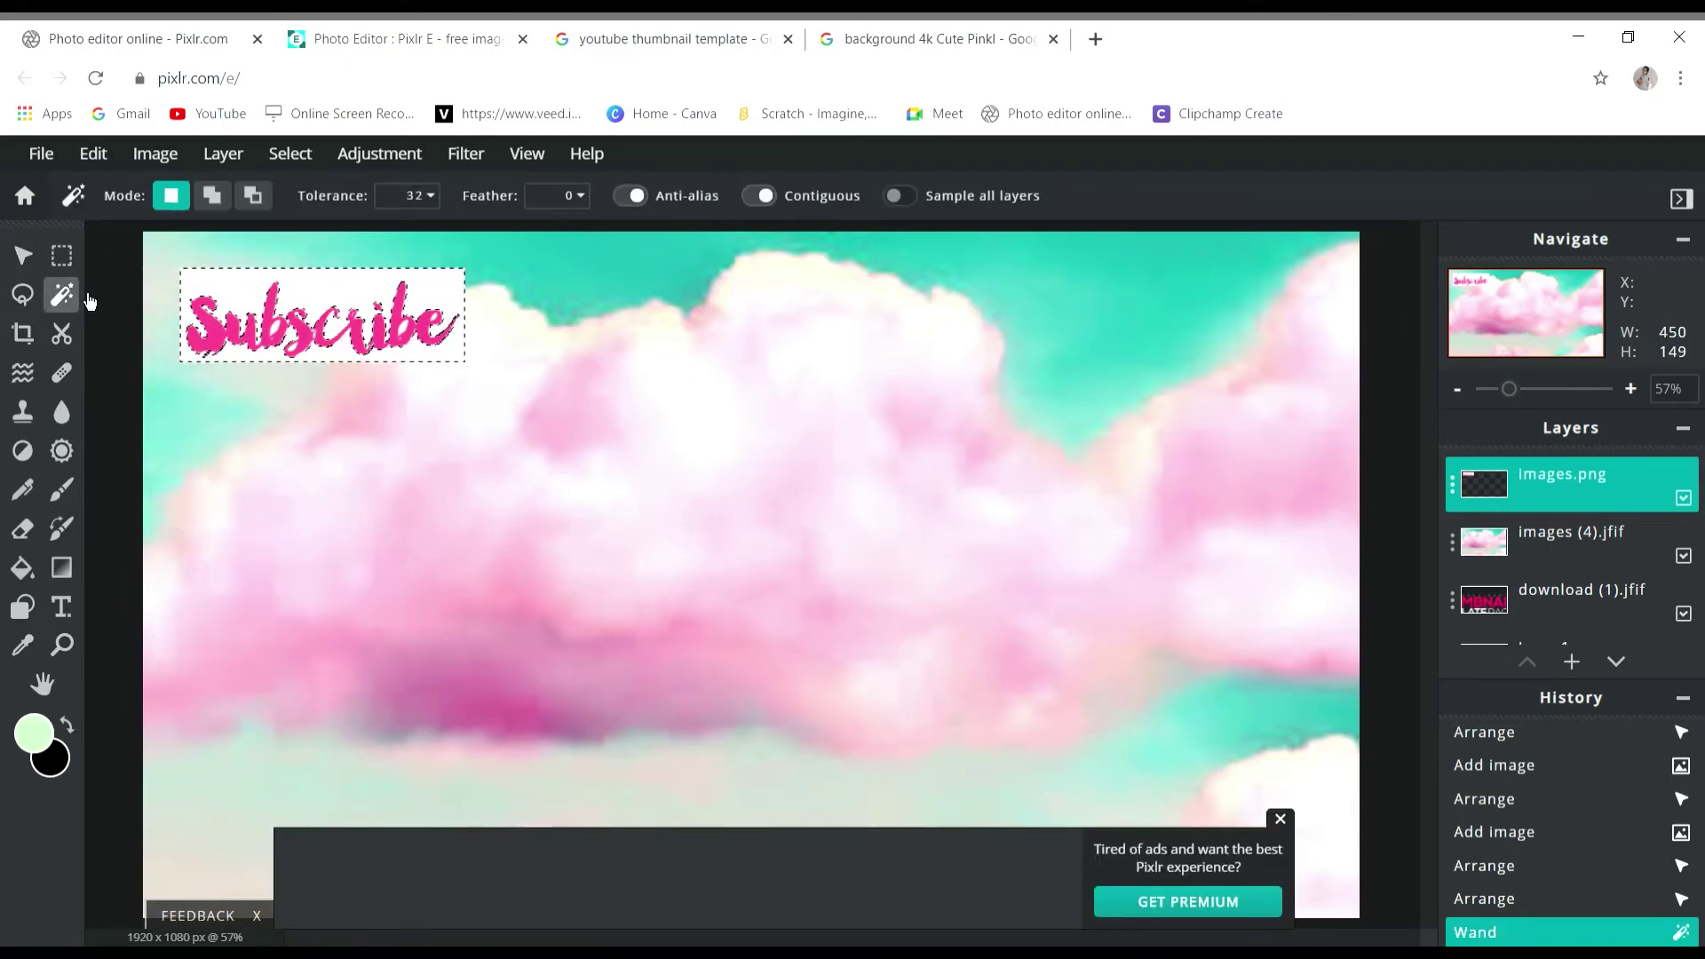
key("Delete")
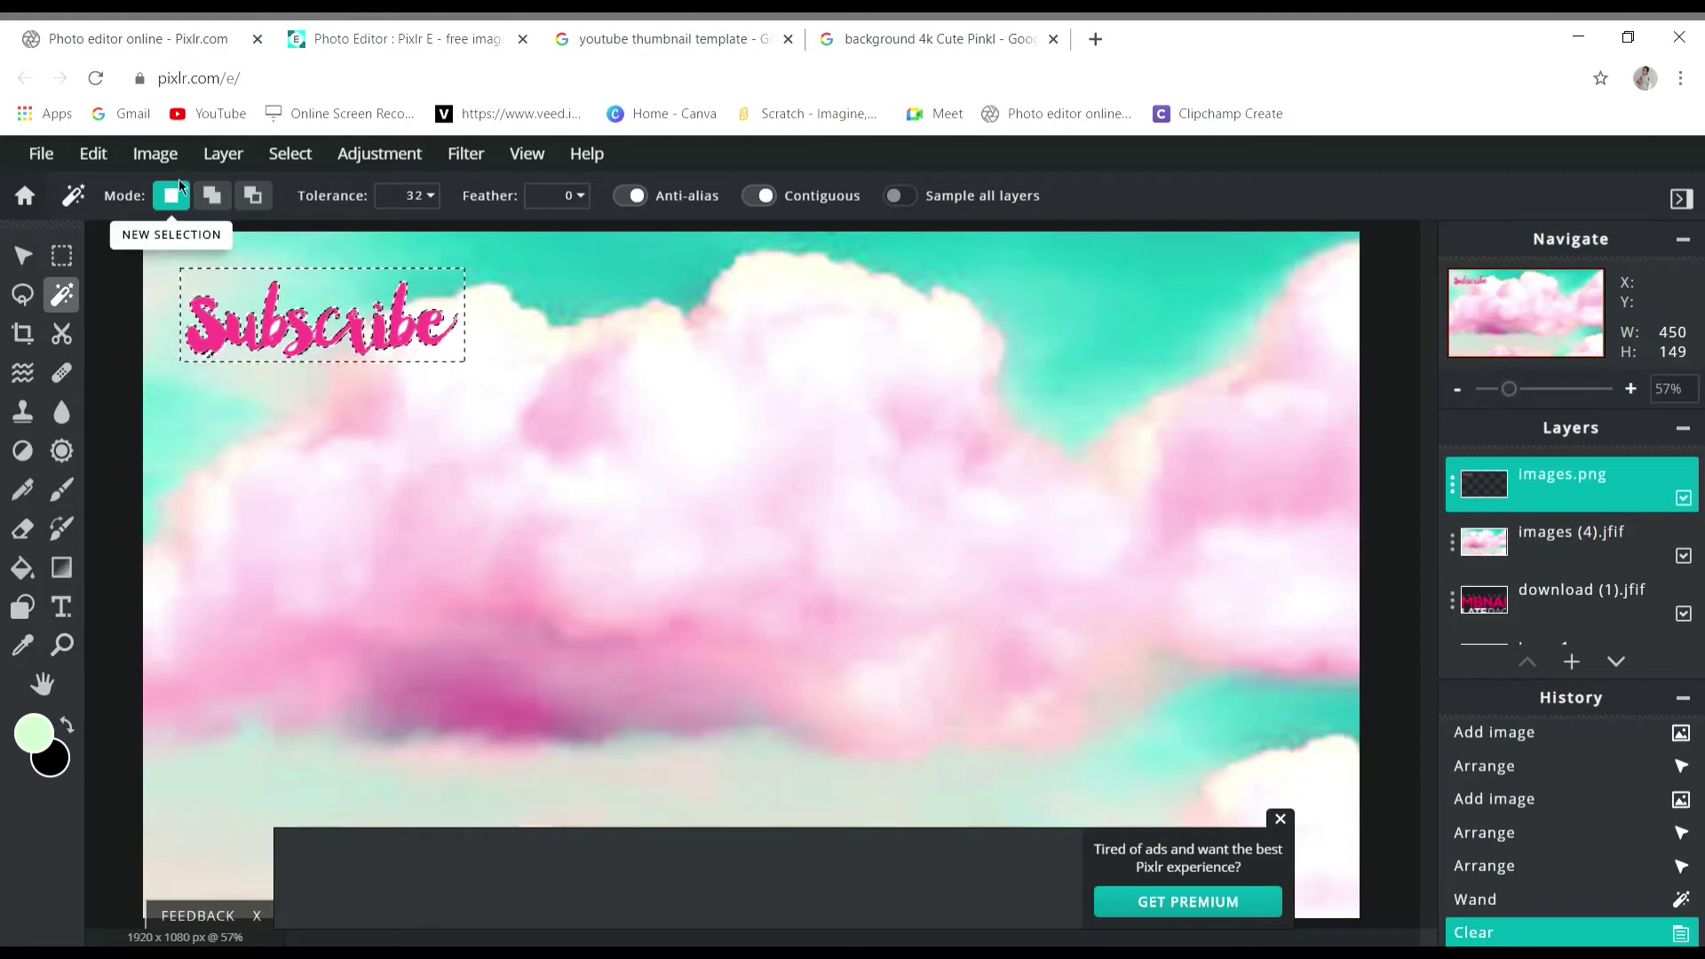
- Cut away the leftover selection area and nudge the Subscribe layer into place
left_click(23, 256)
left_click_drag(280, 307, 2, 442)
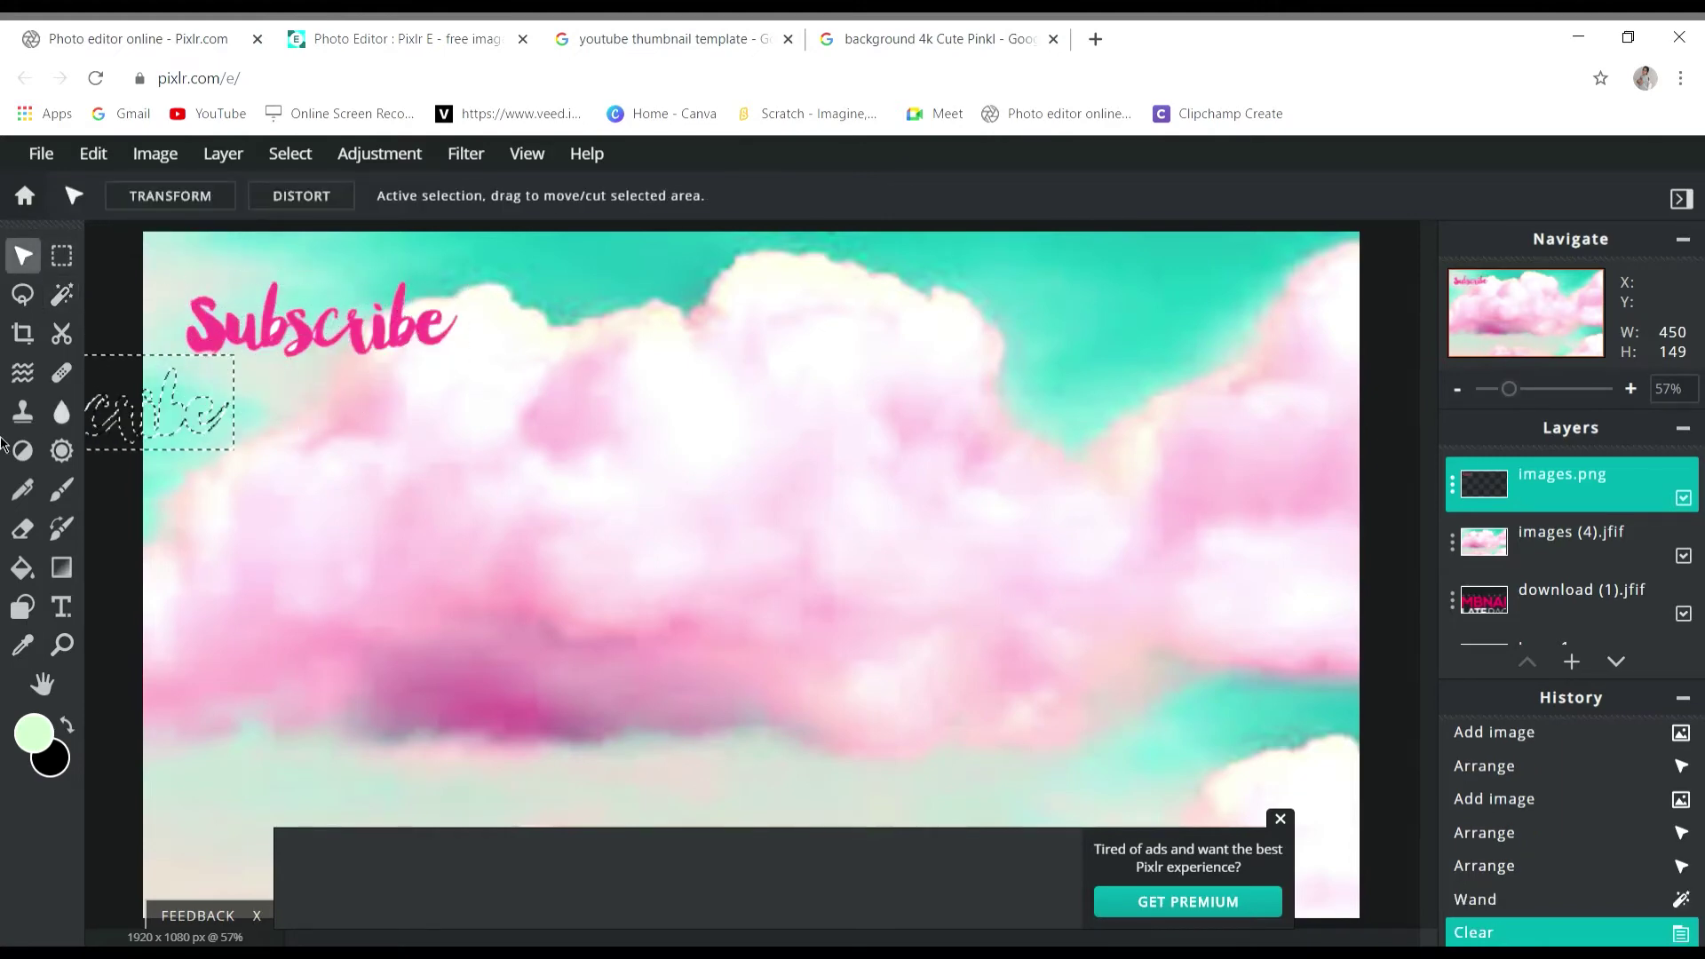
left_click(140, 449)
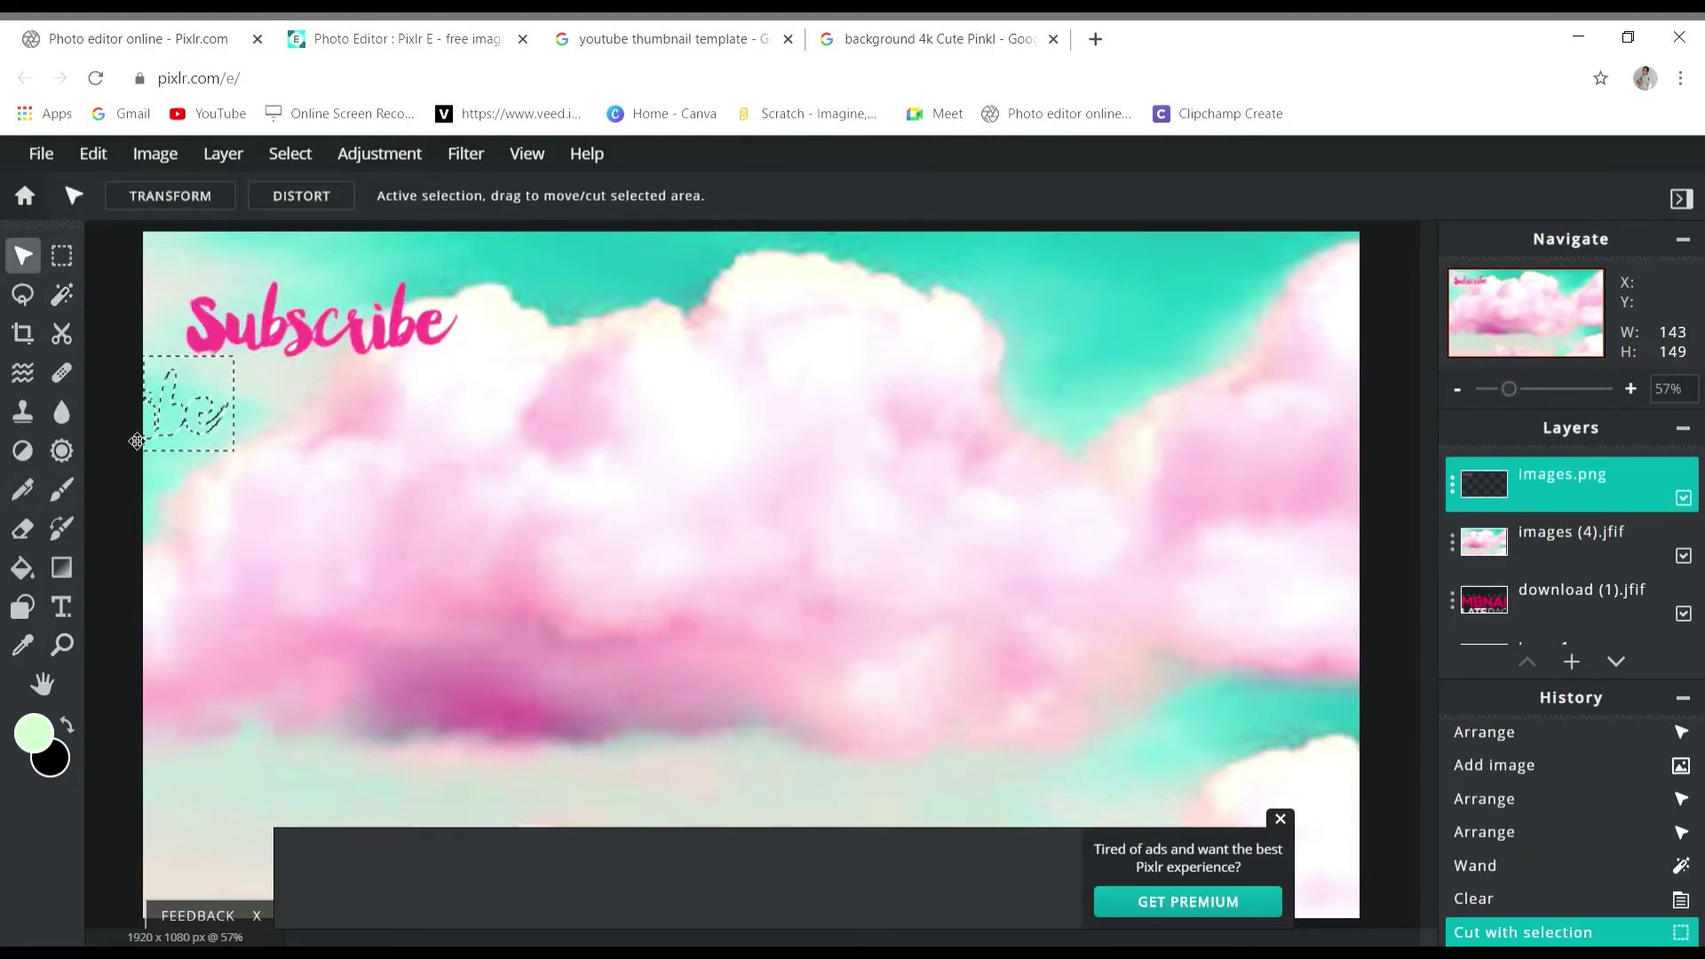
left_click_drag(137, 441, 22, 453)
left_click(344, 460)
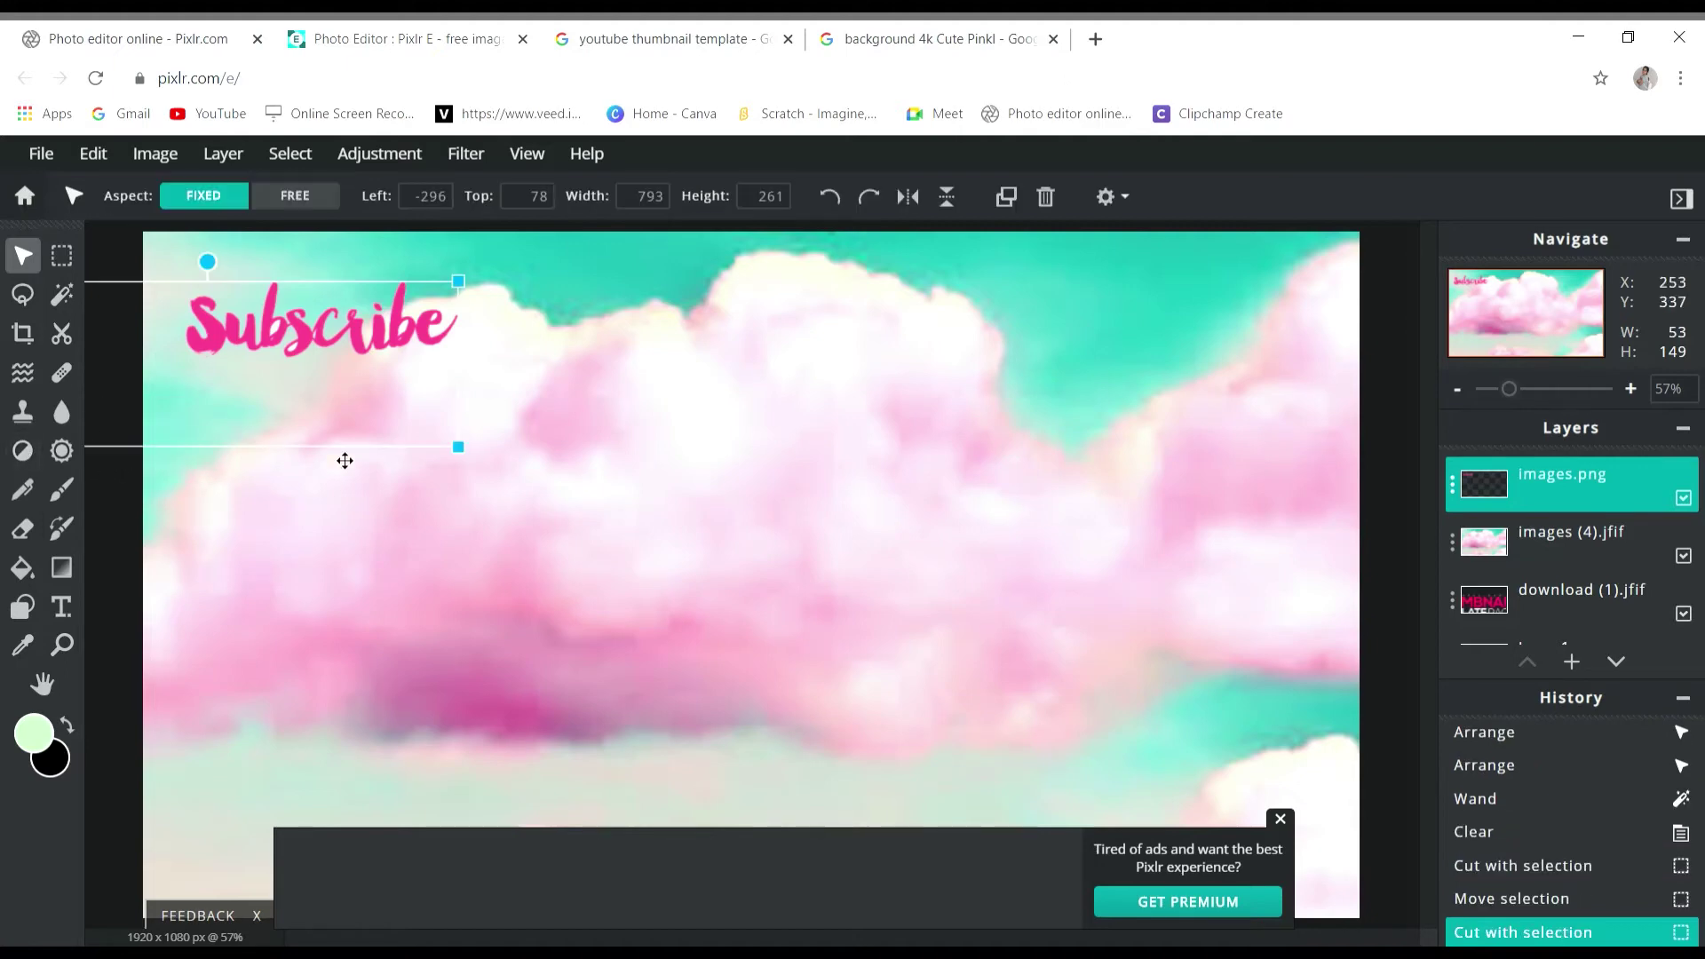
mouse_move(429, 408)
left_mouse_down()
mouse_move(430, 344)
mouse_move(483, 445)
mouse_move(468, 506)
mouse_move(428, 409)
left_mouse_up()
left_click(445, 582)
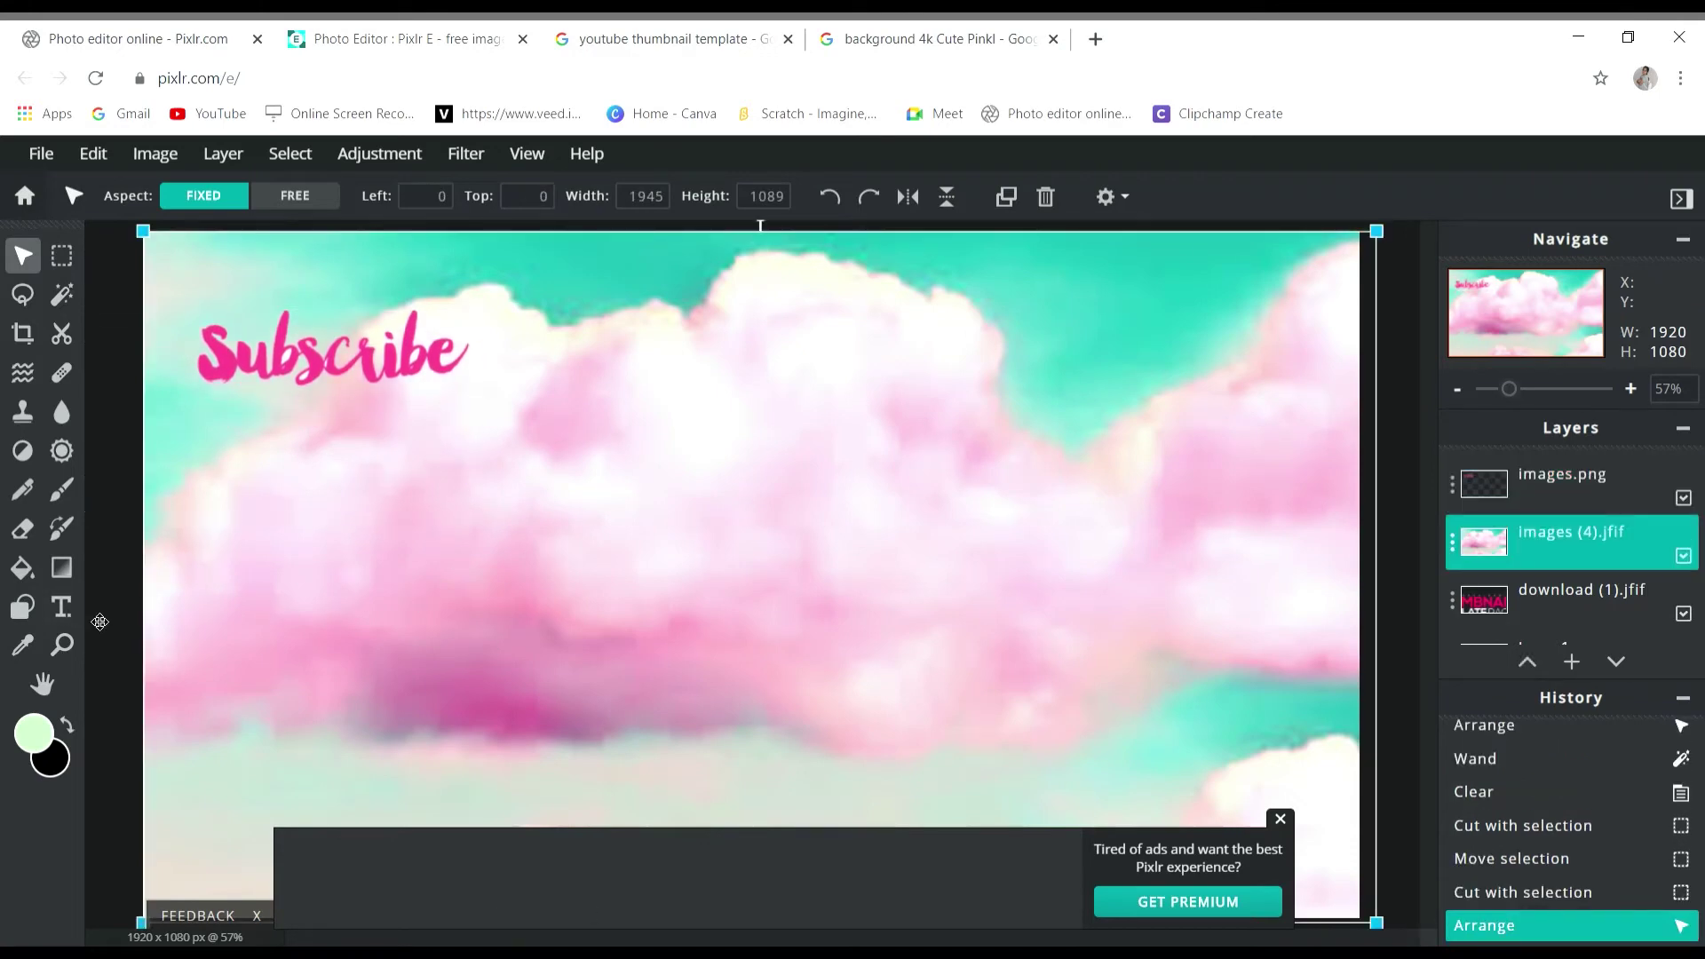
- Add an Arial text layer reading 'How' in place of the placeholder text
left_click(61, 606)
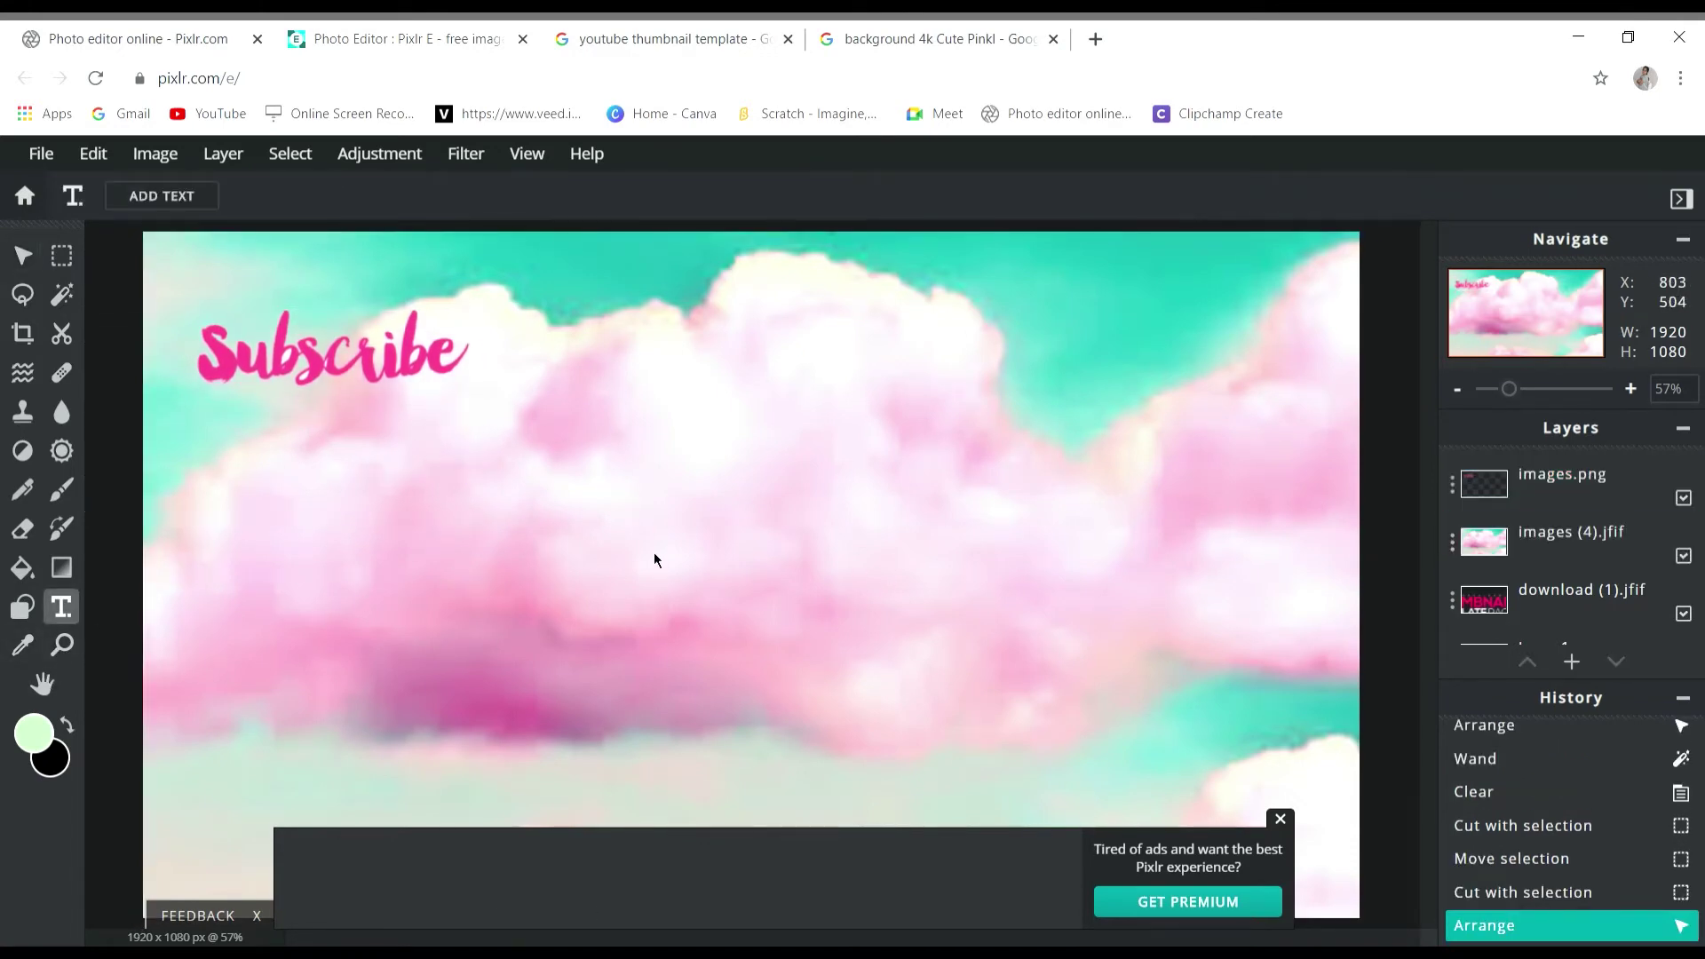
left_click(724, 536)
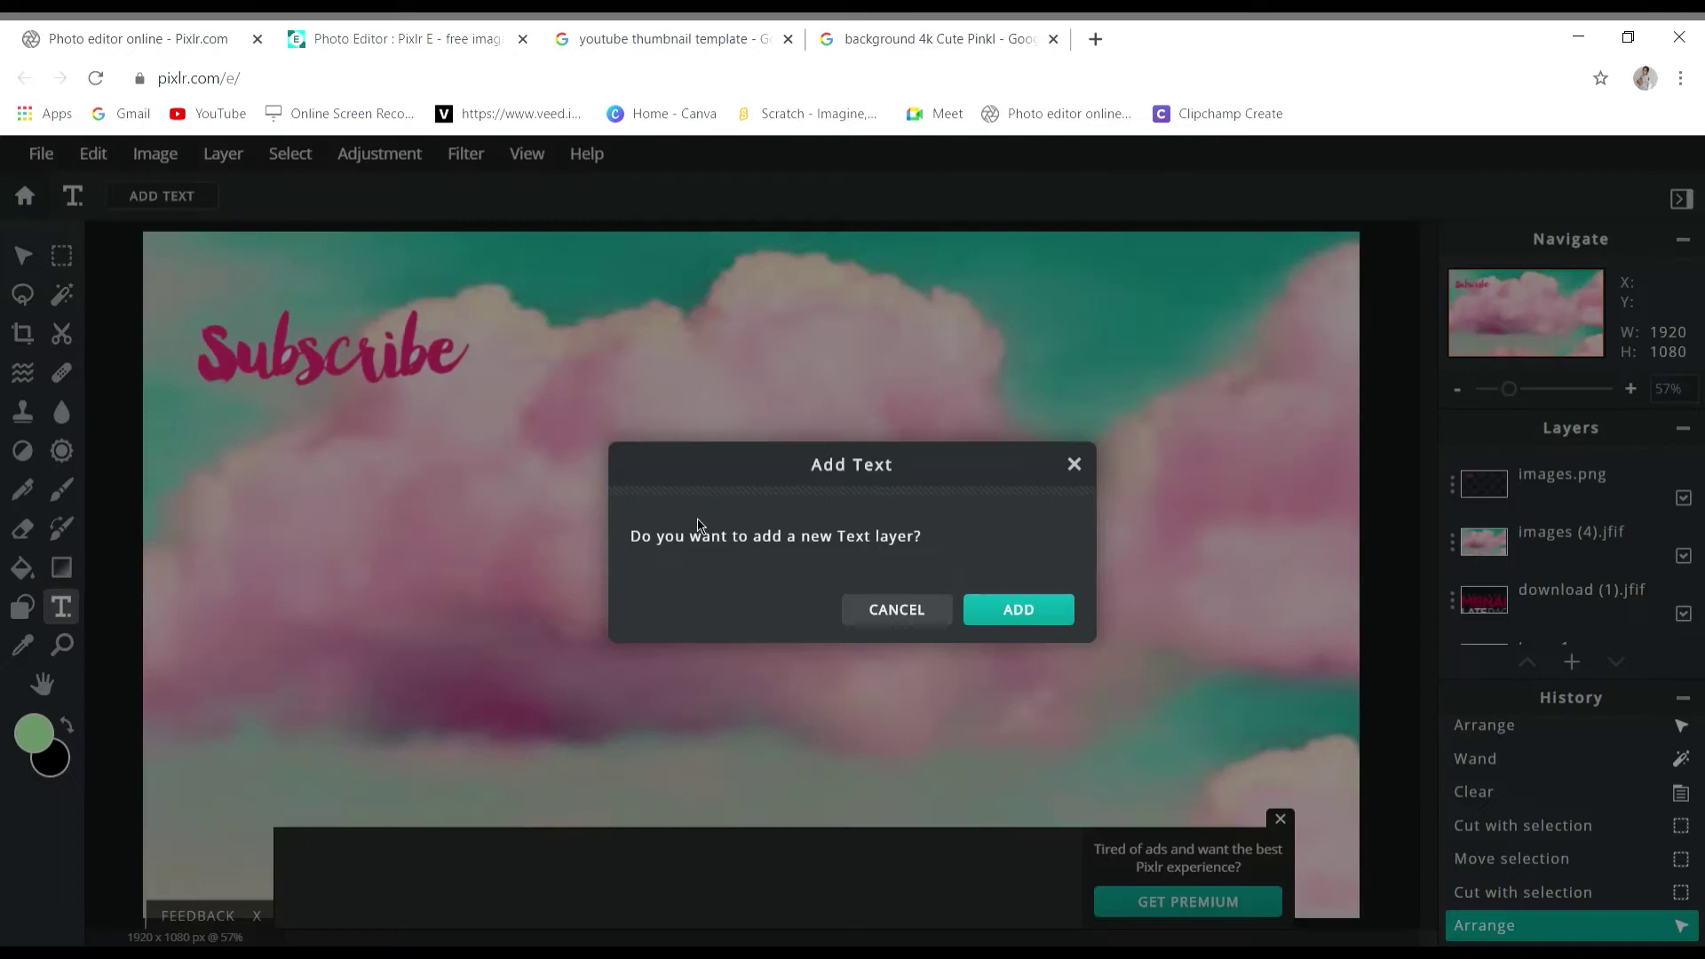
left_click(1058, 613)
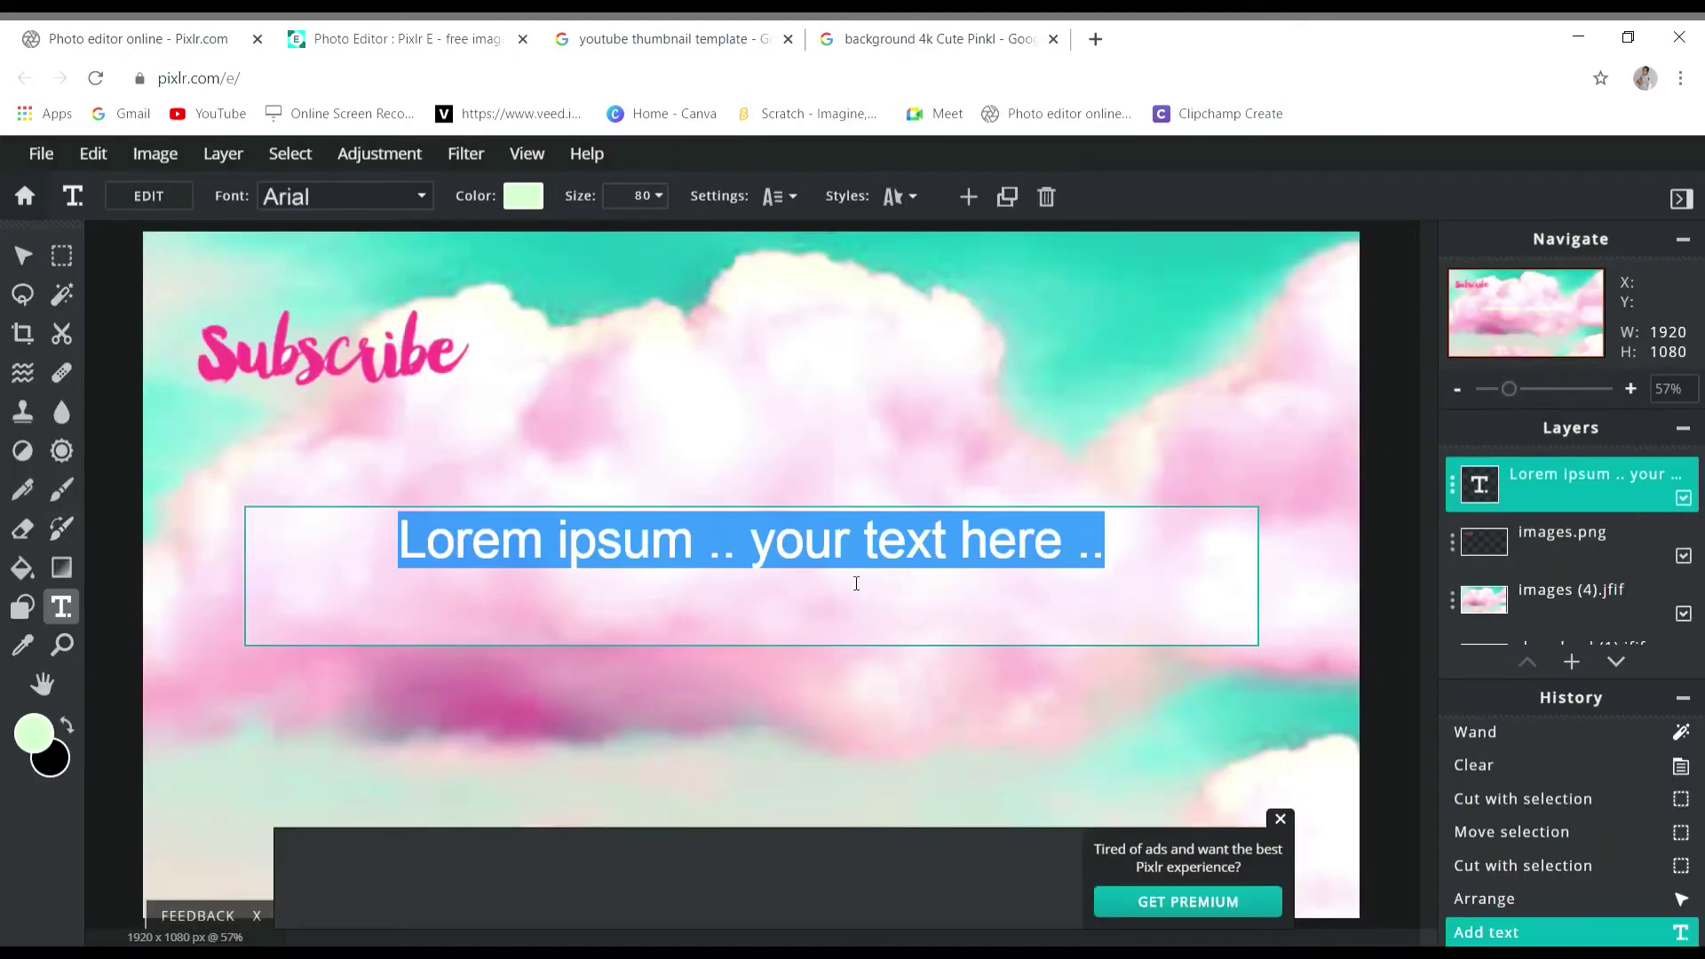
key("BackSpace")
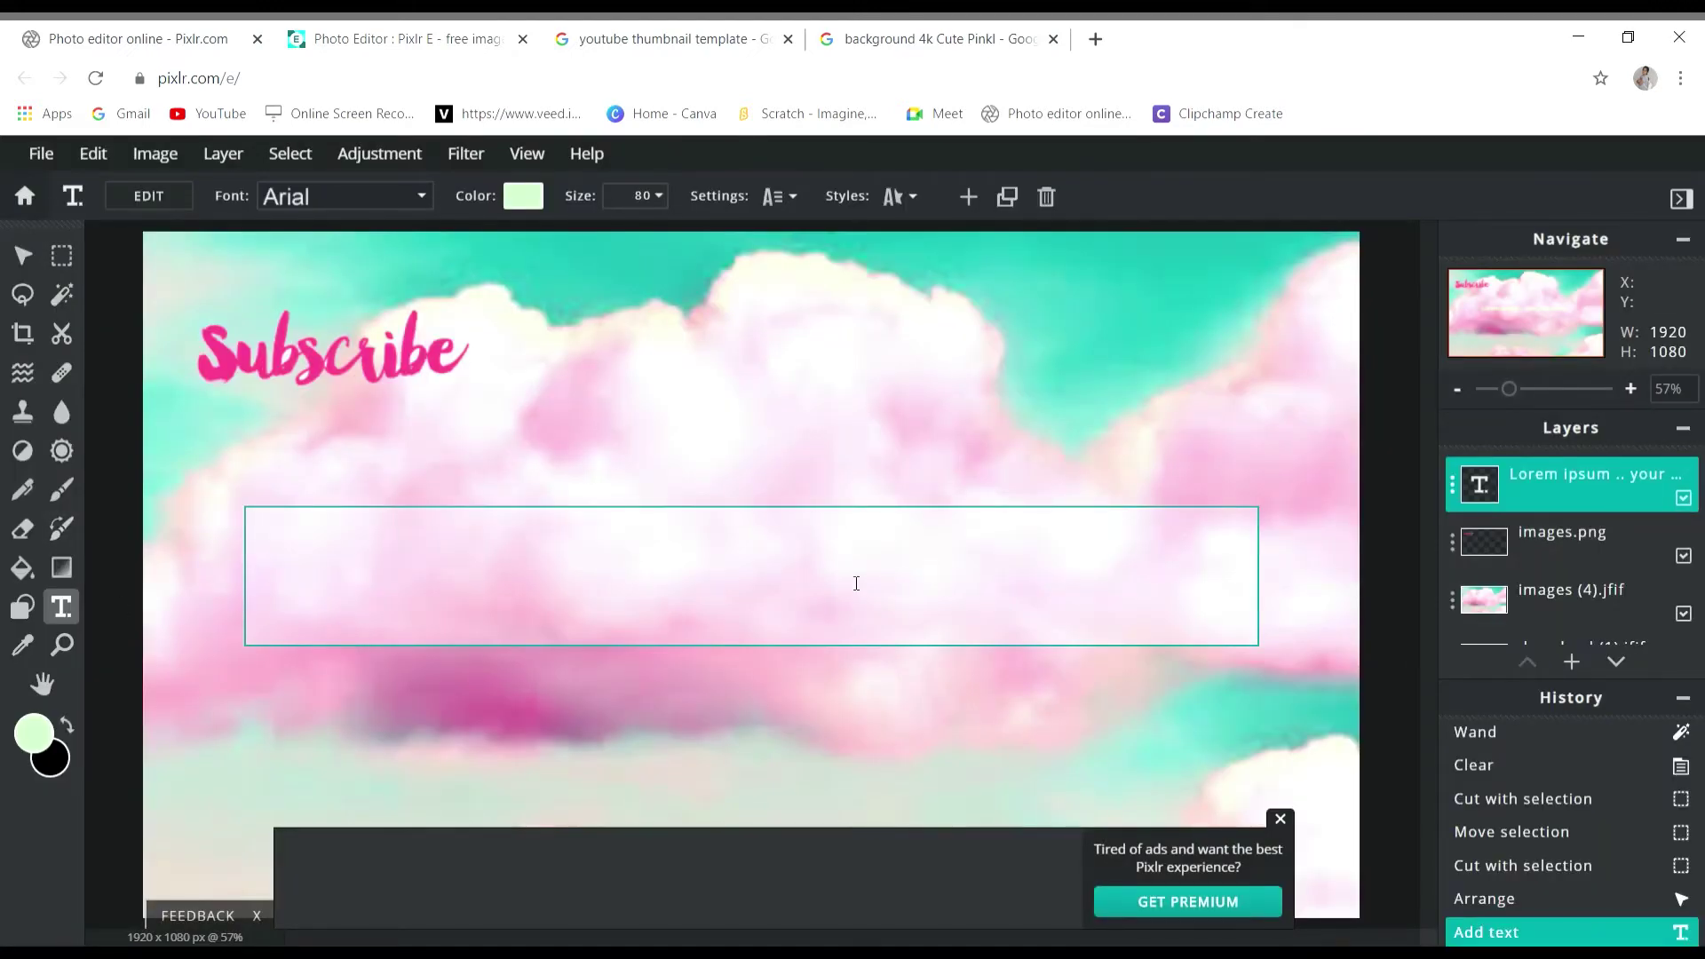
type("How")
left_click_drag(876, 552, 693, 506)
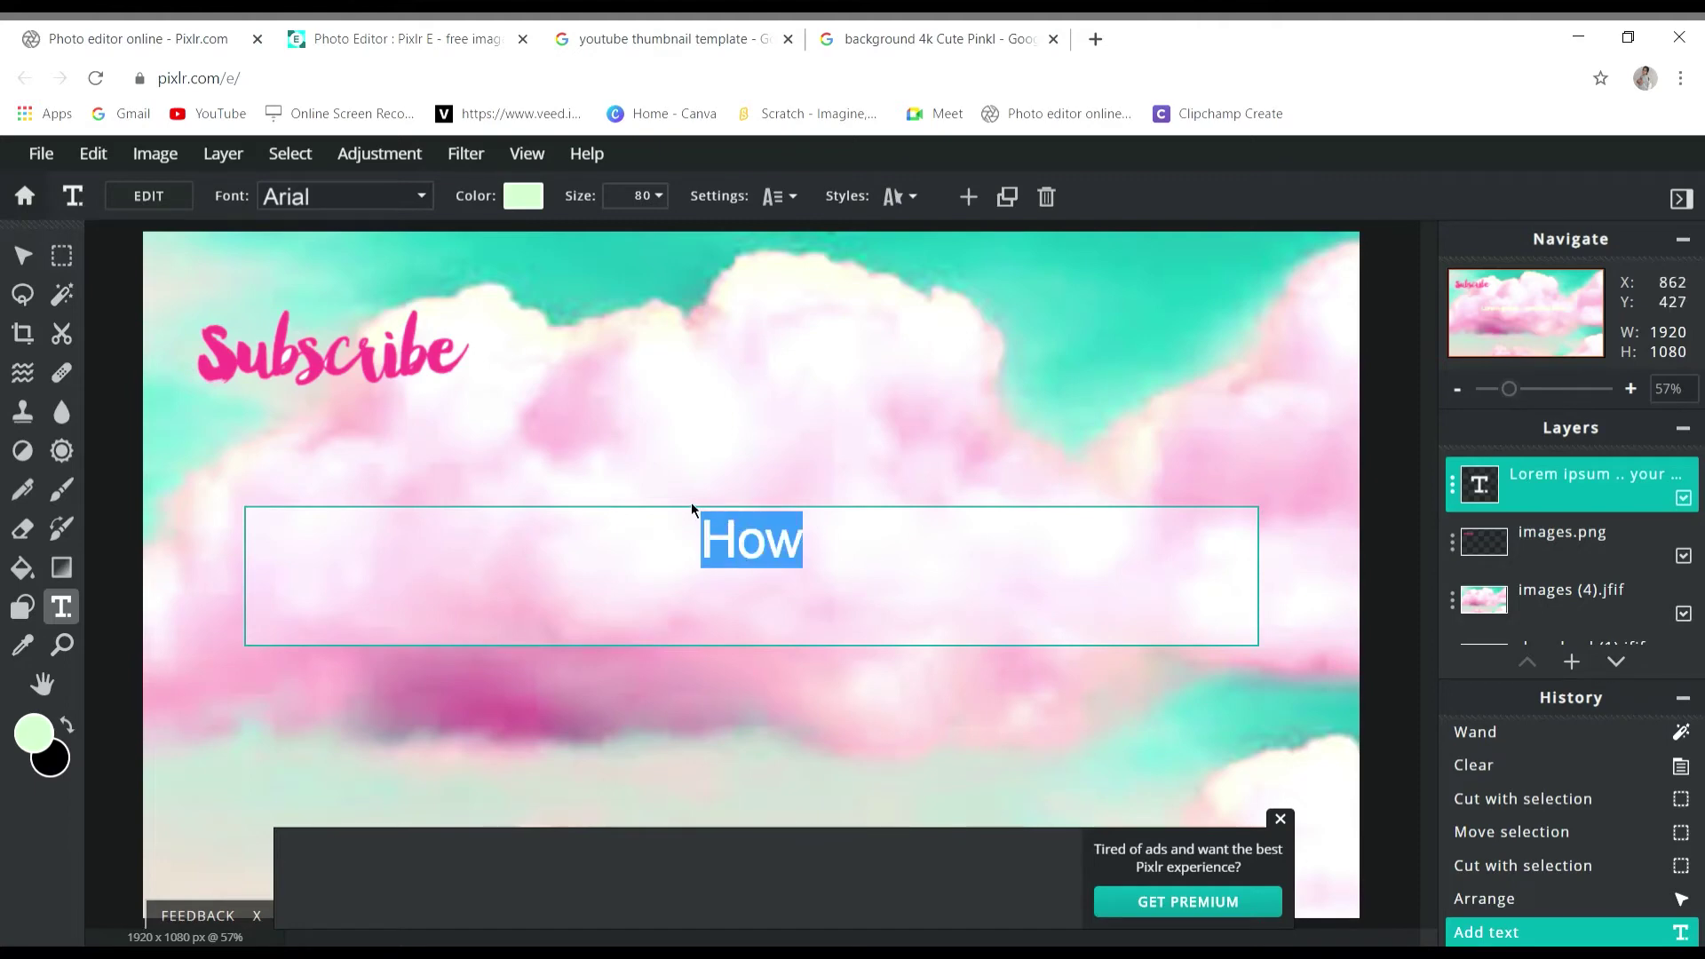
left_click_drag(835, 551, 673, 522)
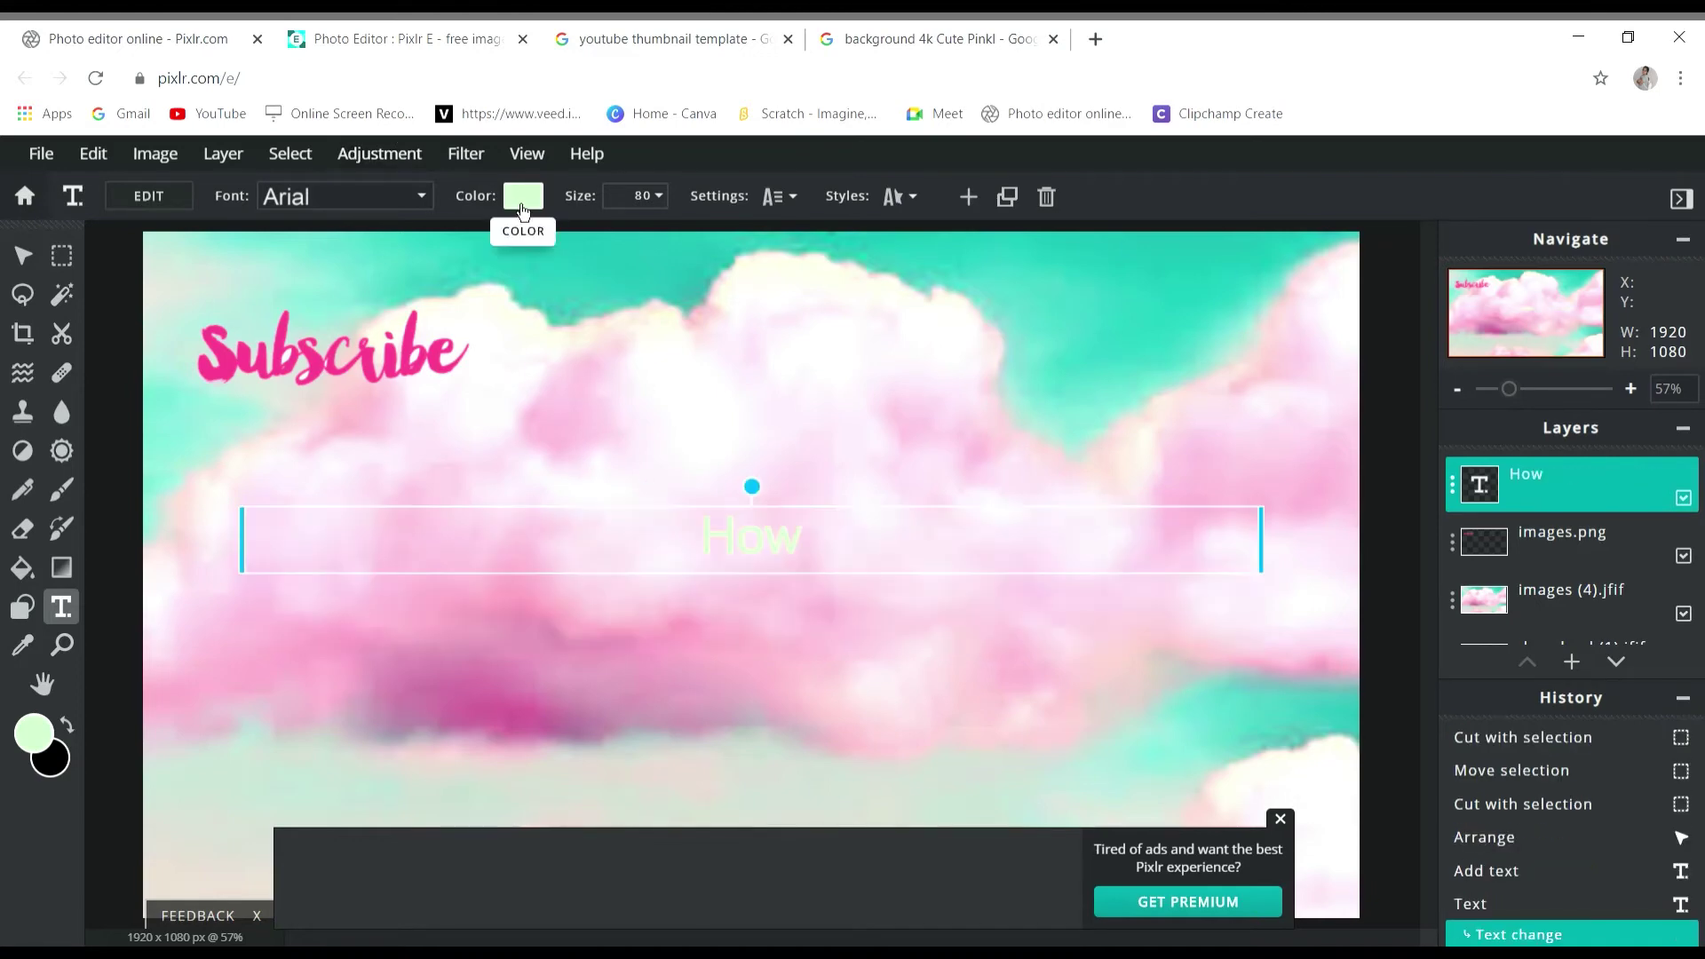
- Color the 'How' text deep pink and move it near the top centre of the canvas
left_click(523, 196)
left_click_drag(711, 371, 1103, 347)
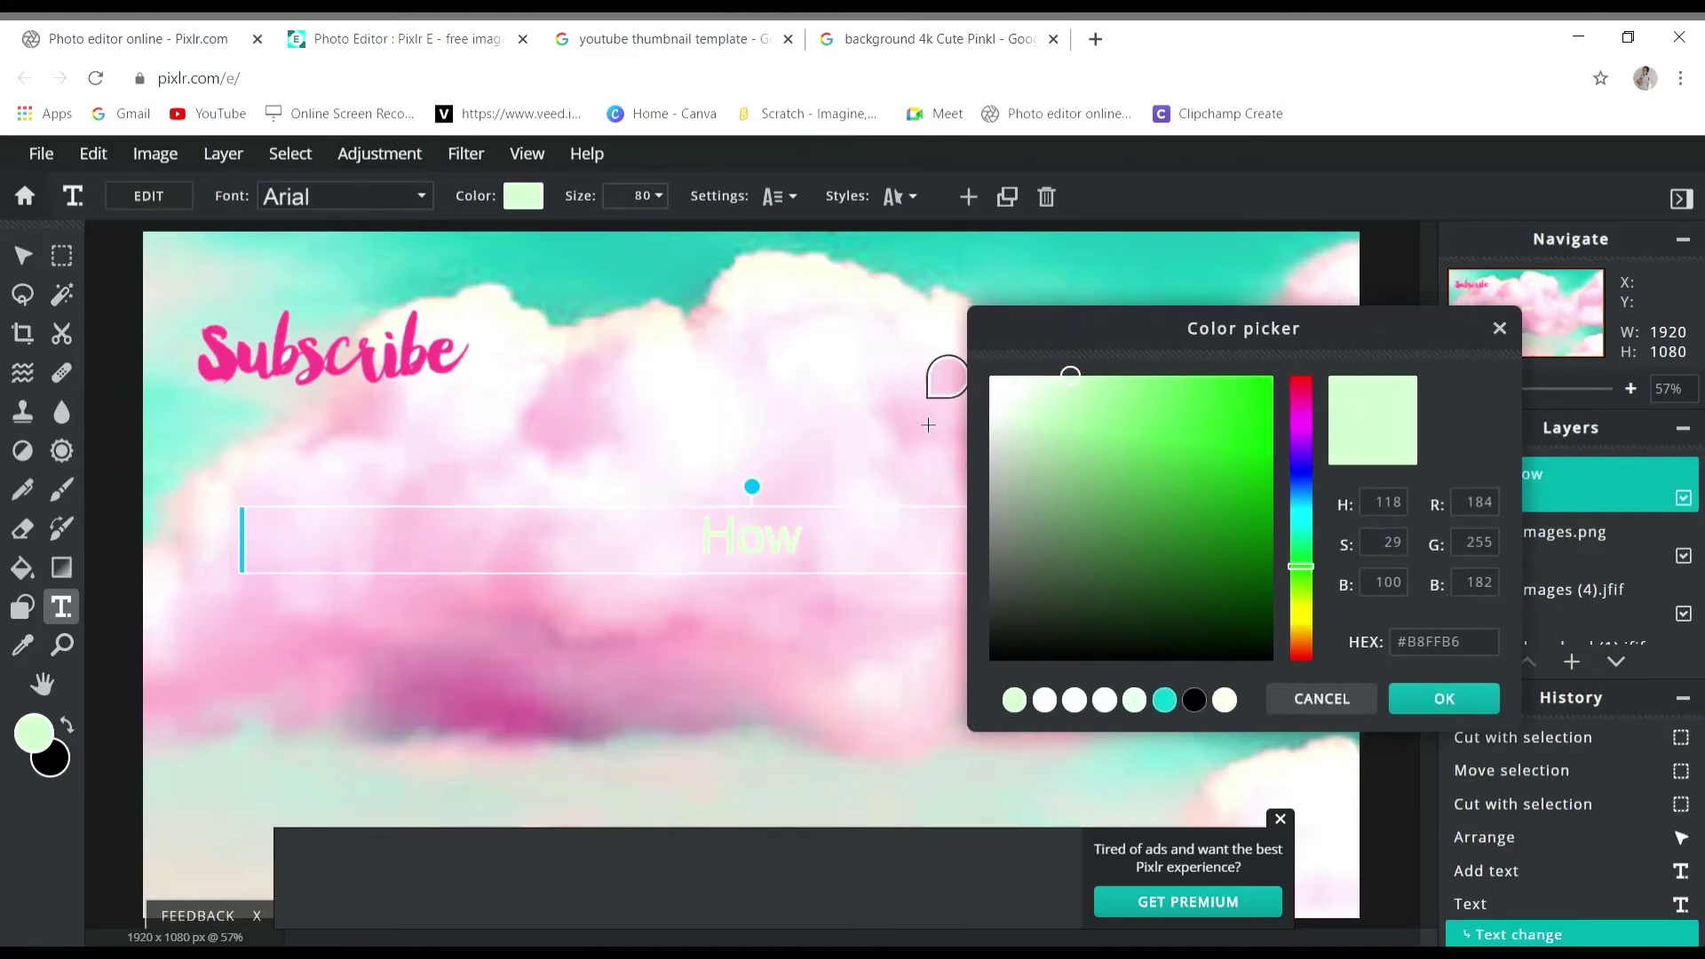
left_click(1208, 519)
left_click(1225, 380)
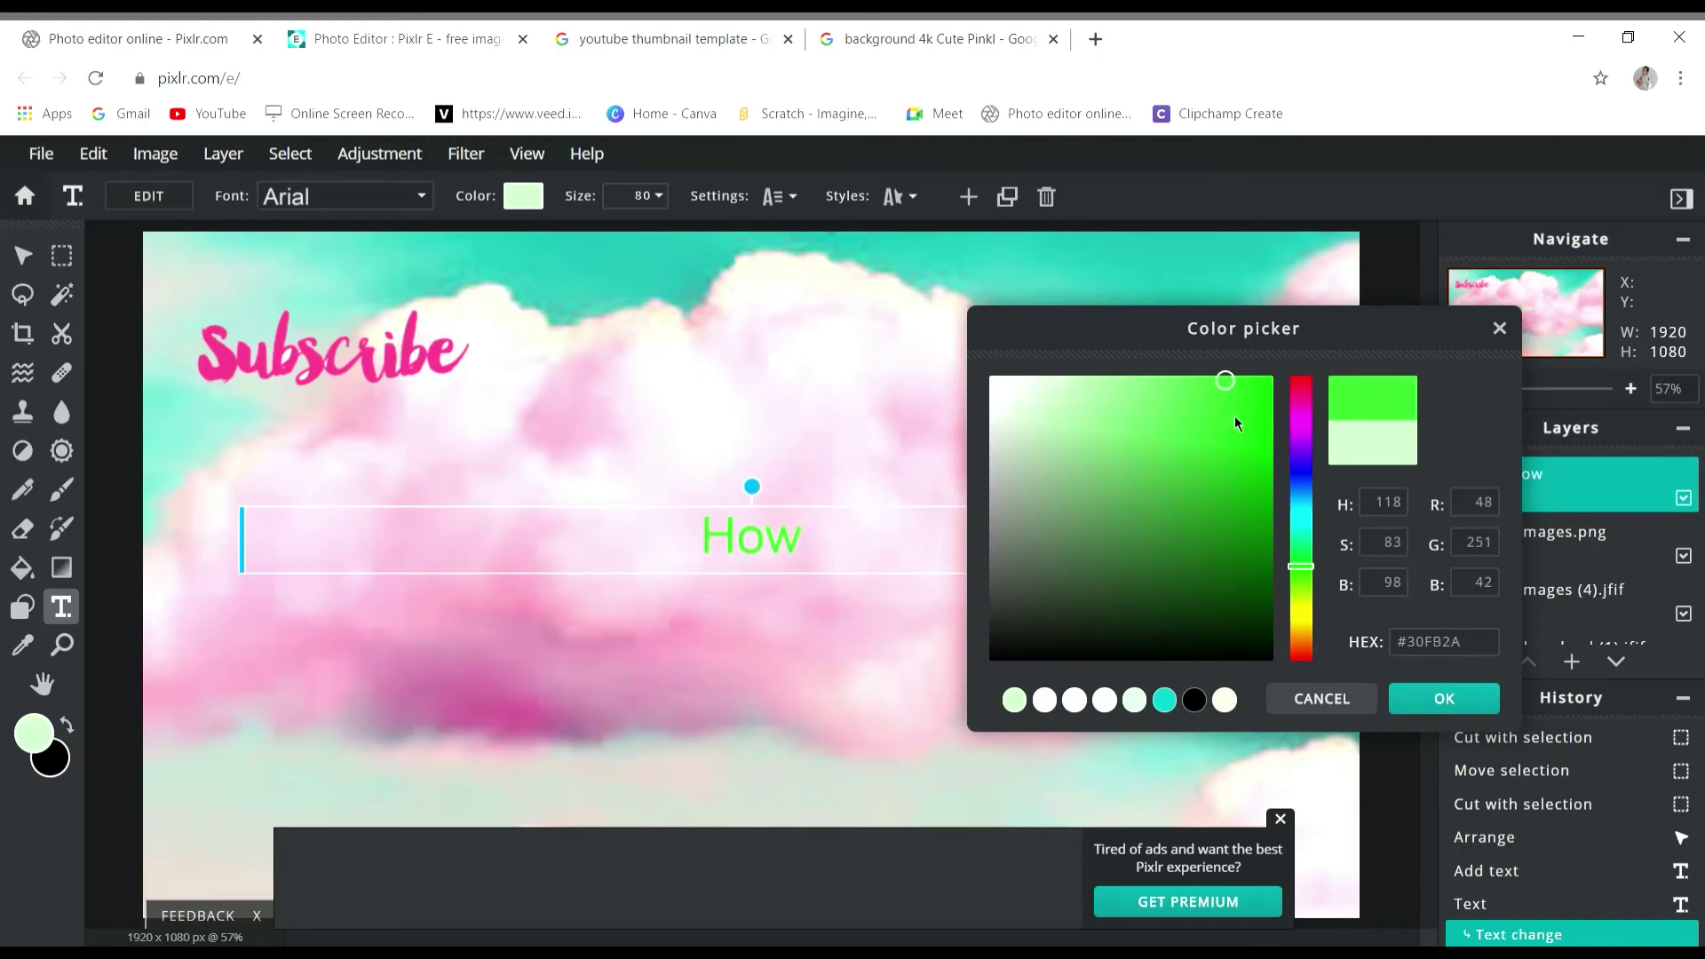
left_click(1194, 700)
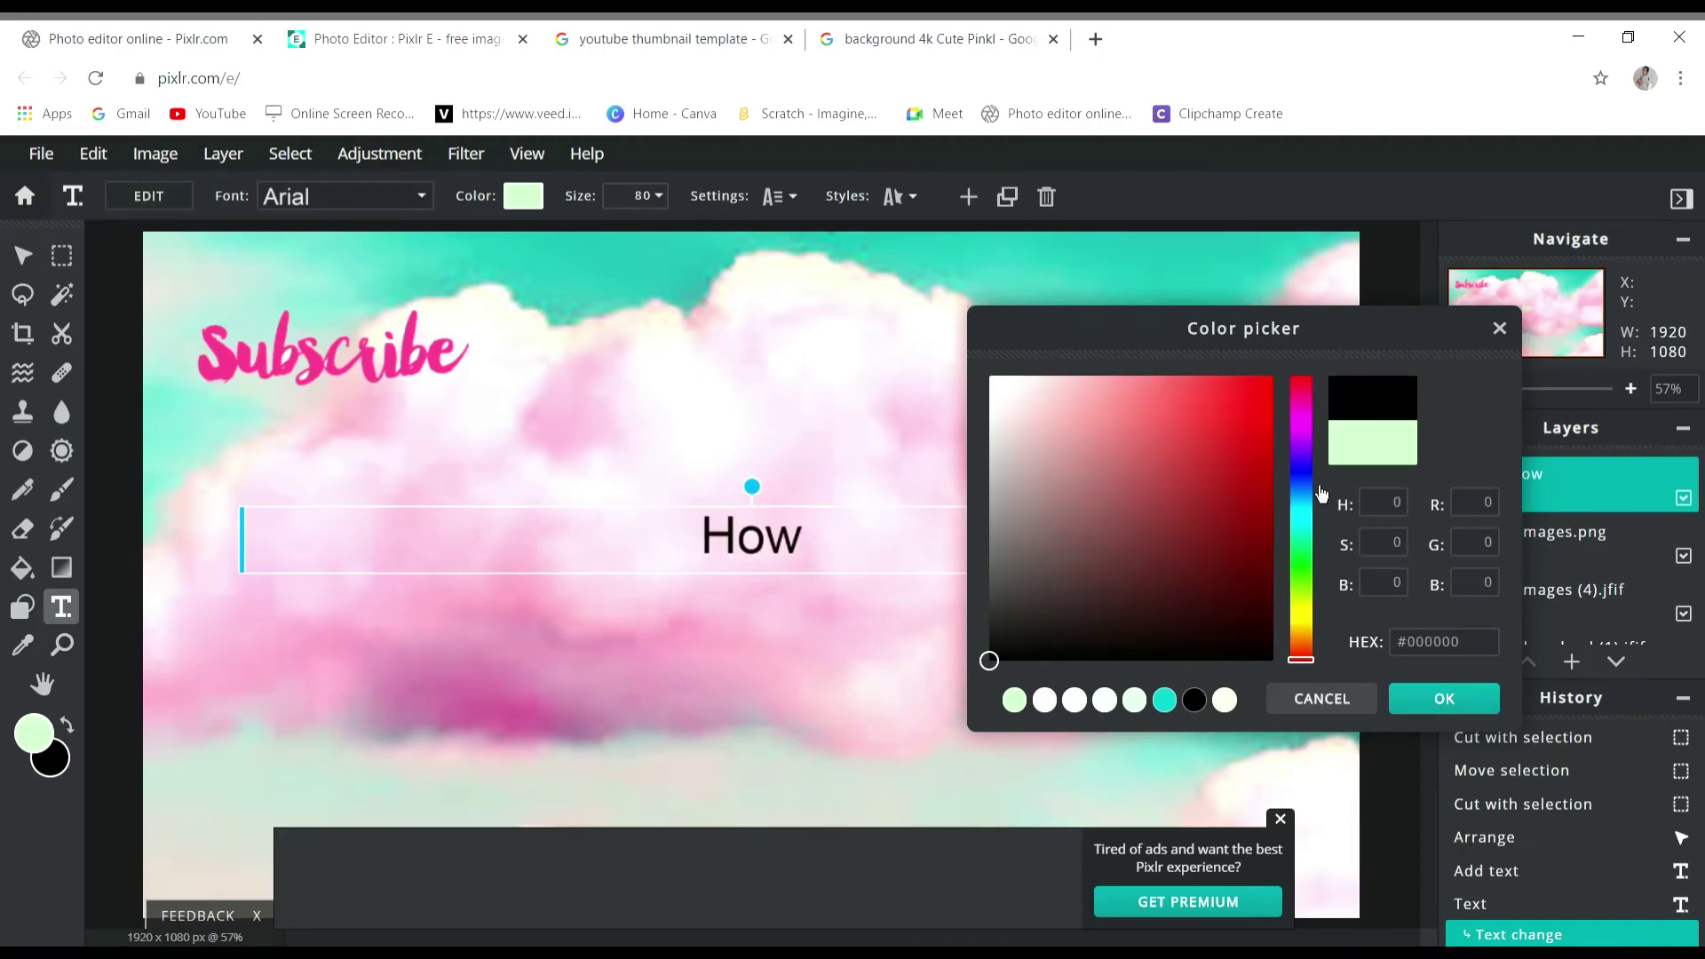
left_click_drag(1302, 499, 1278, 395)
left_click(1212, 393)
left_click(1224, 398)
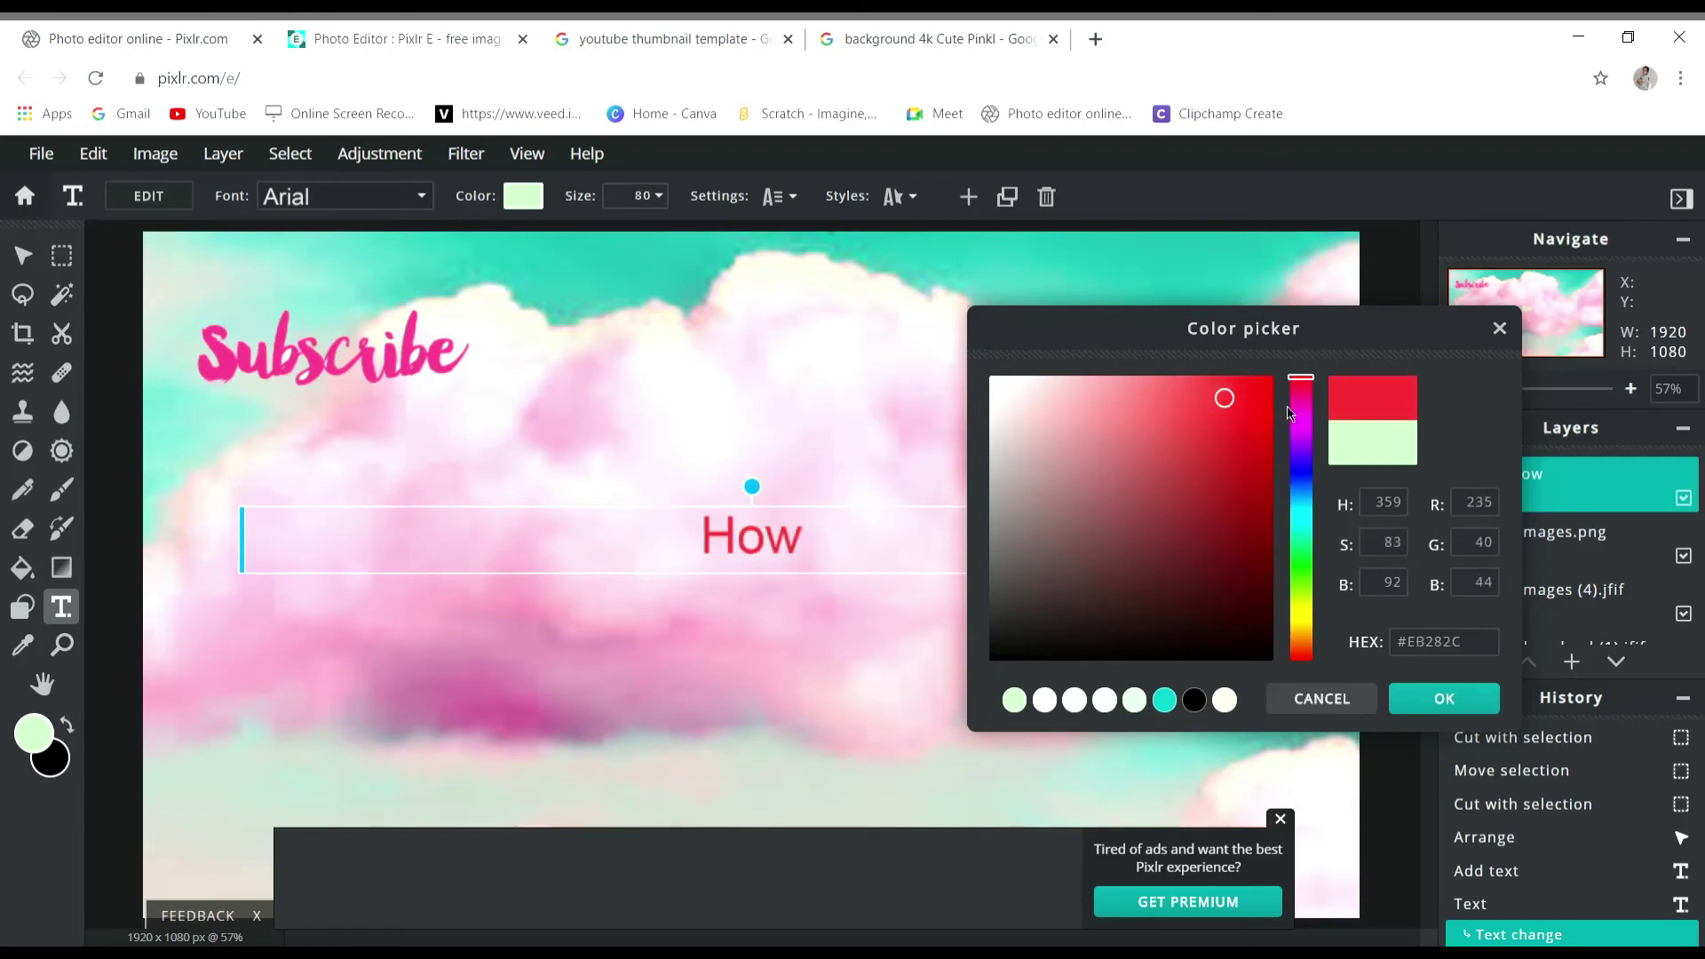
left_click(1300, 398)
left_click_drag(1231, 418, 1259, 393)
left_click(1480, 706)
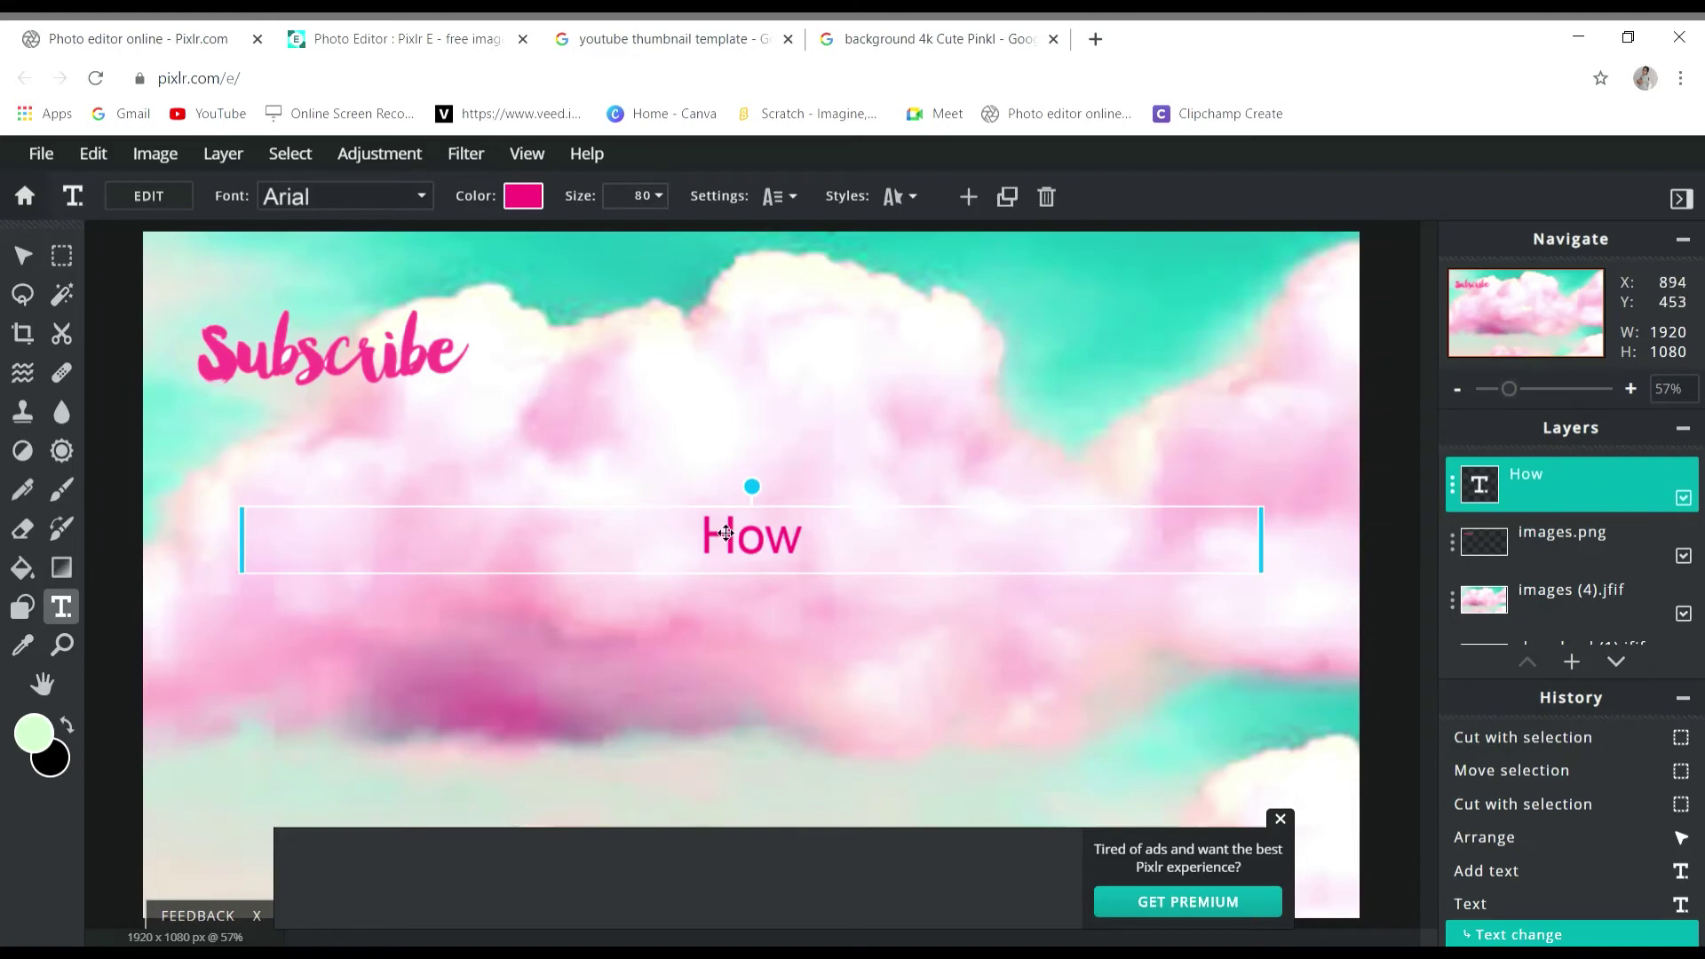
left_click_drag(721, 530, 729, 393)
left_click(720, 673)
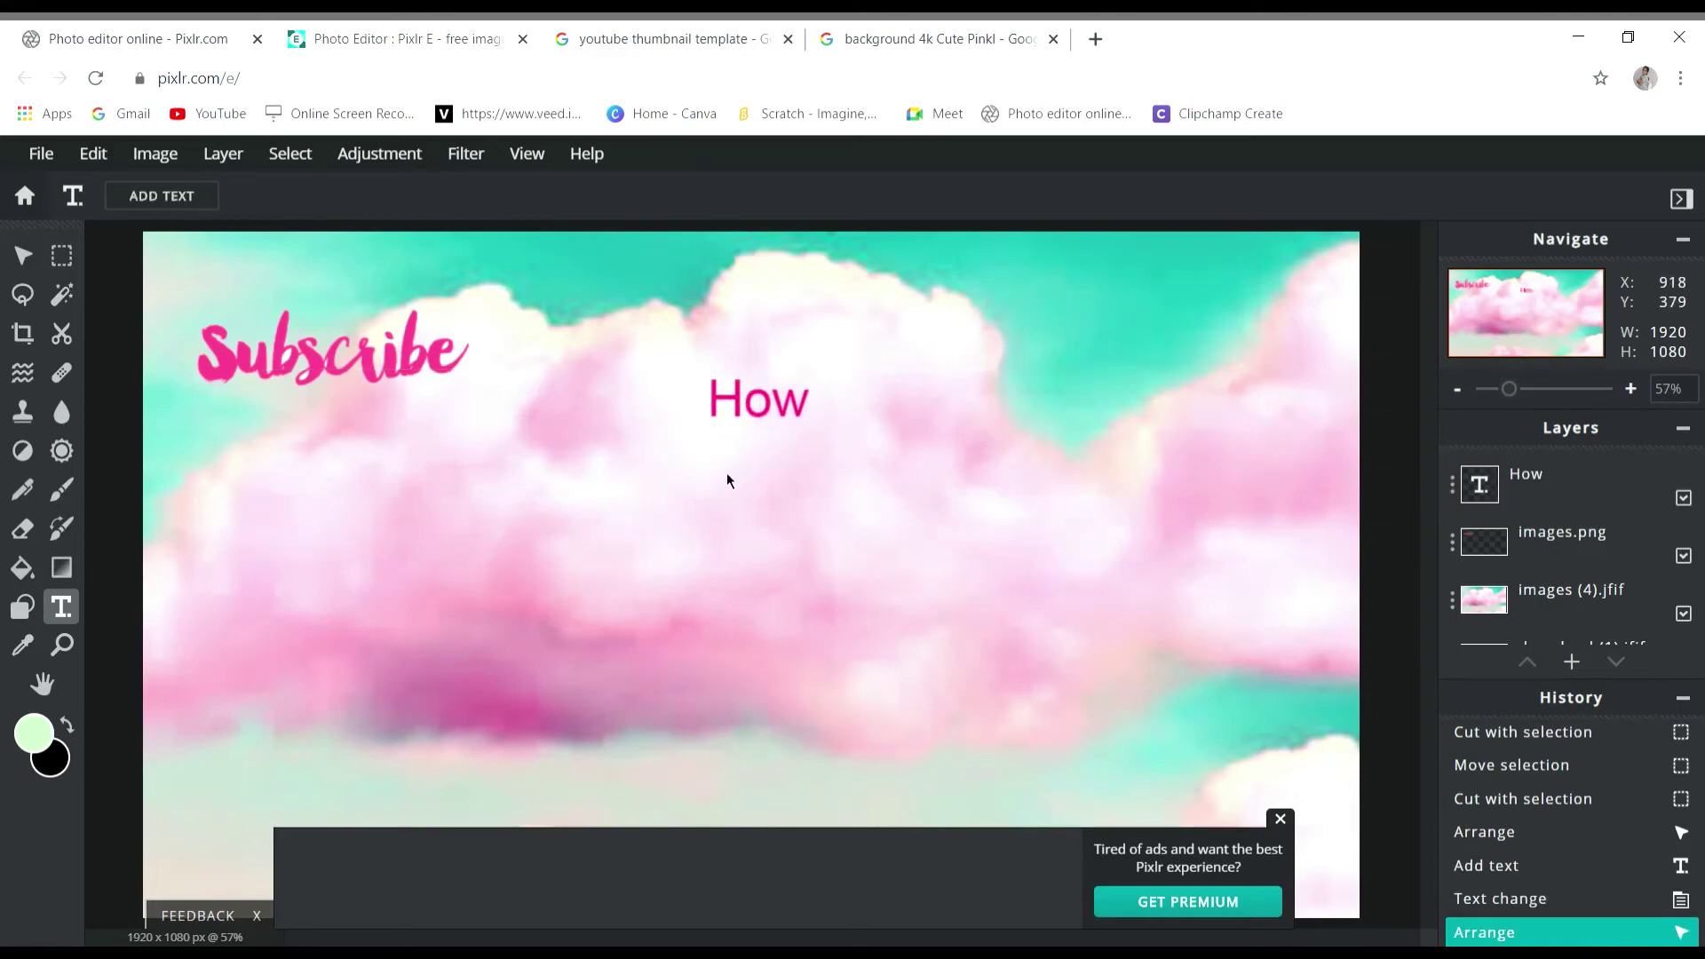
- Add a second text layer reading 'I Make Thubnail!'
left_click(809, 409)
left_click(1421, 593)
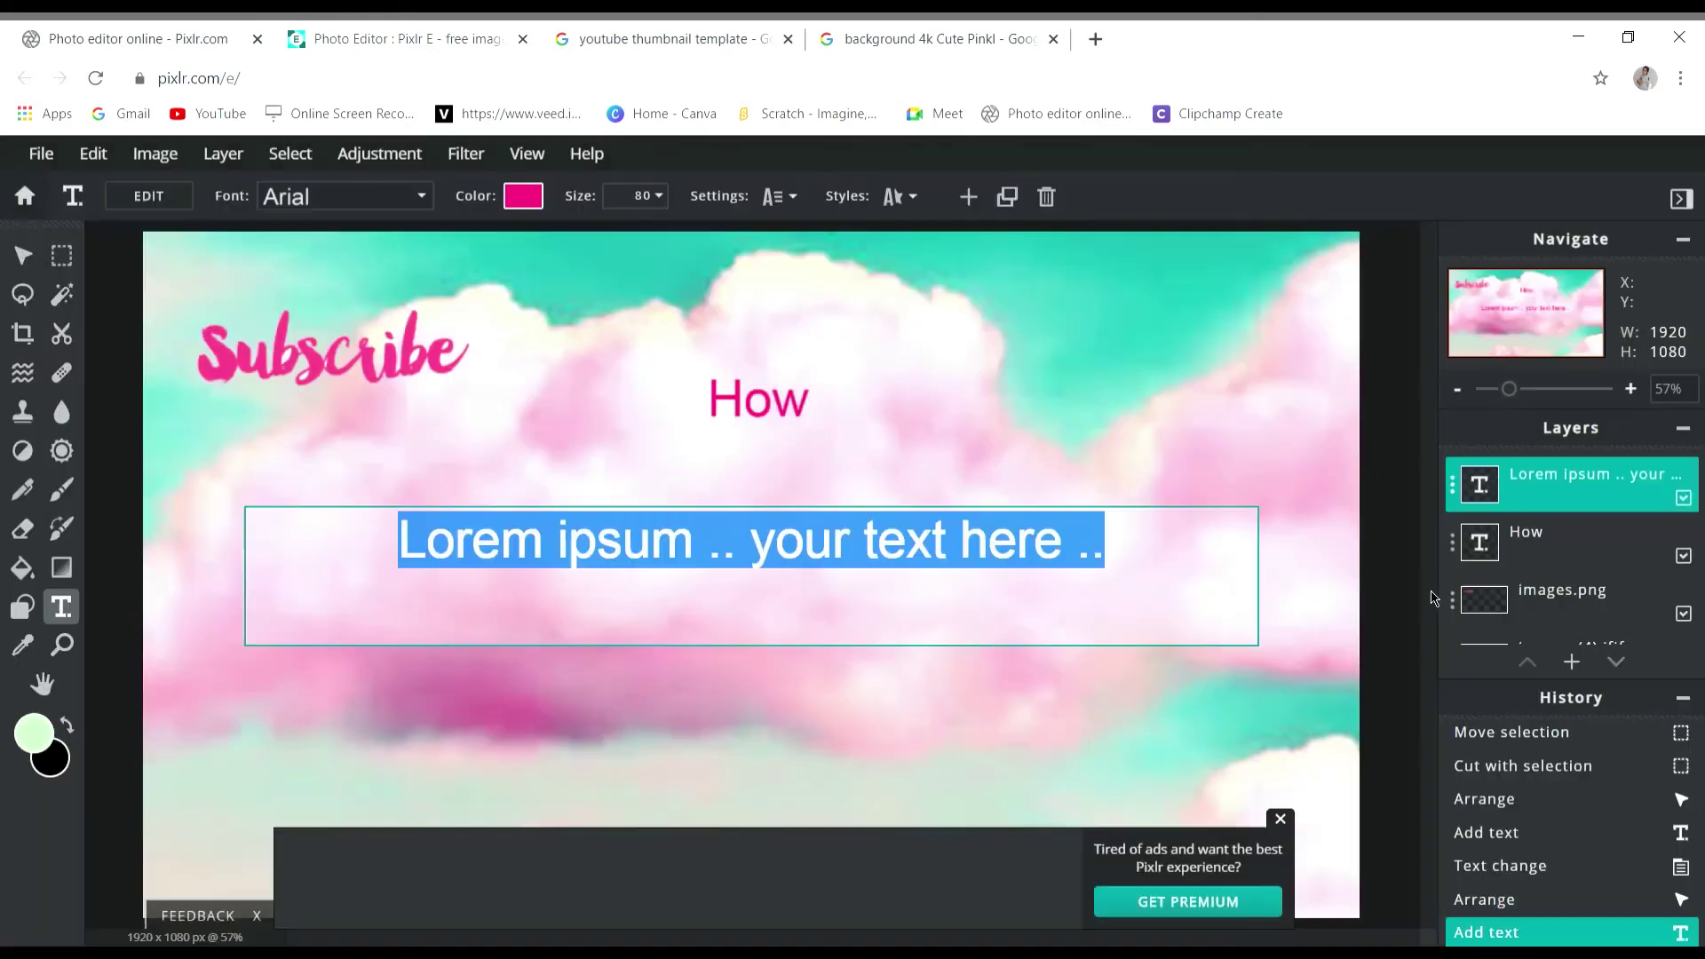
key("BackSpace")
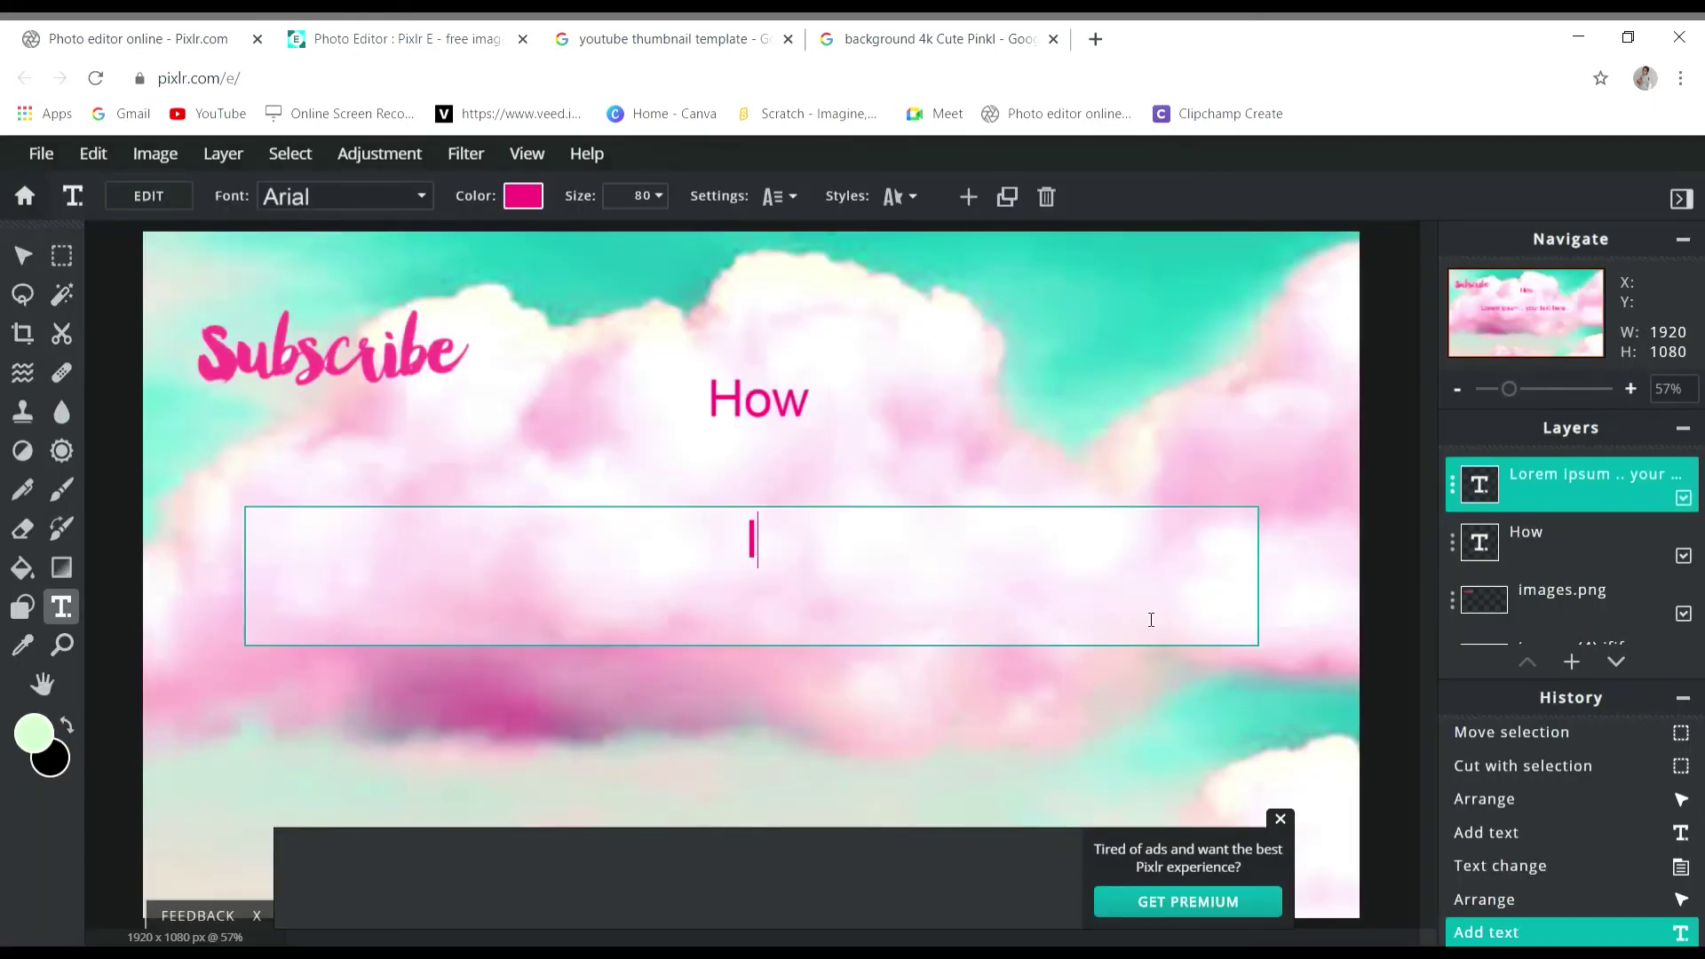
type("I Mak")
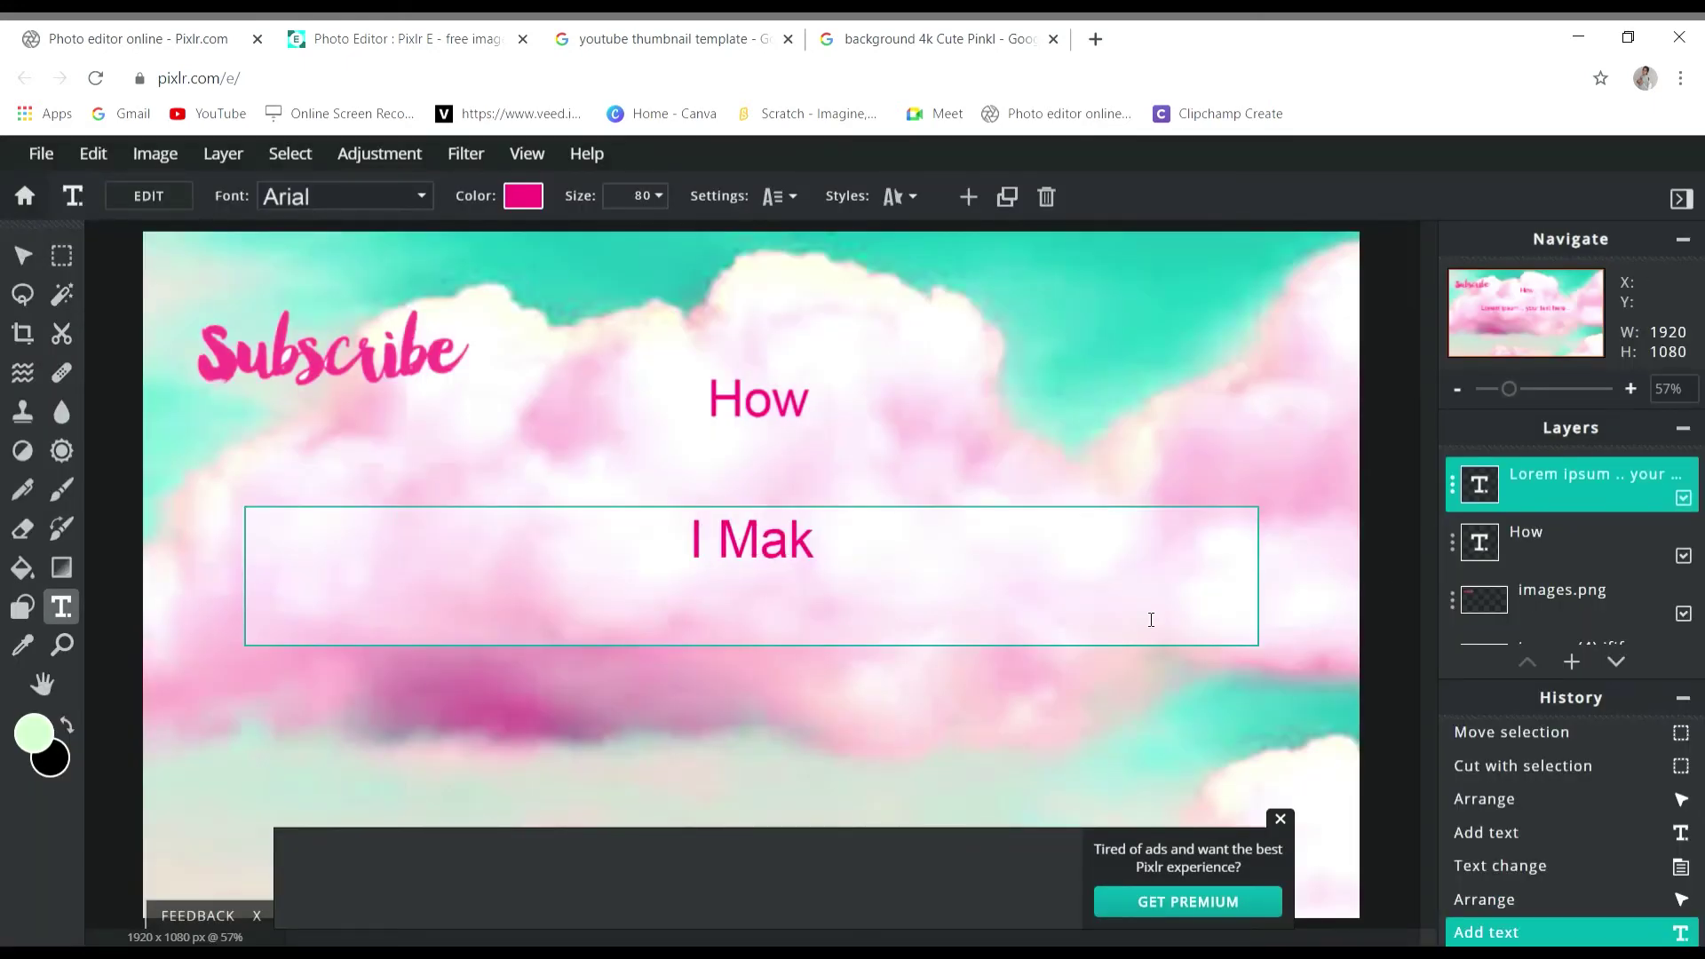
type("e T")
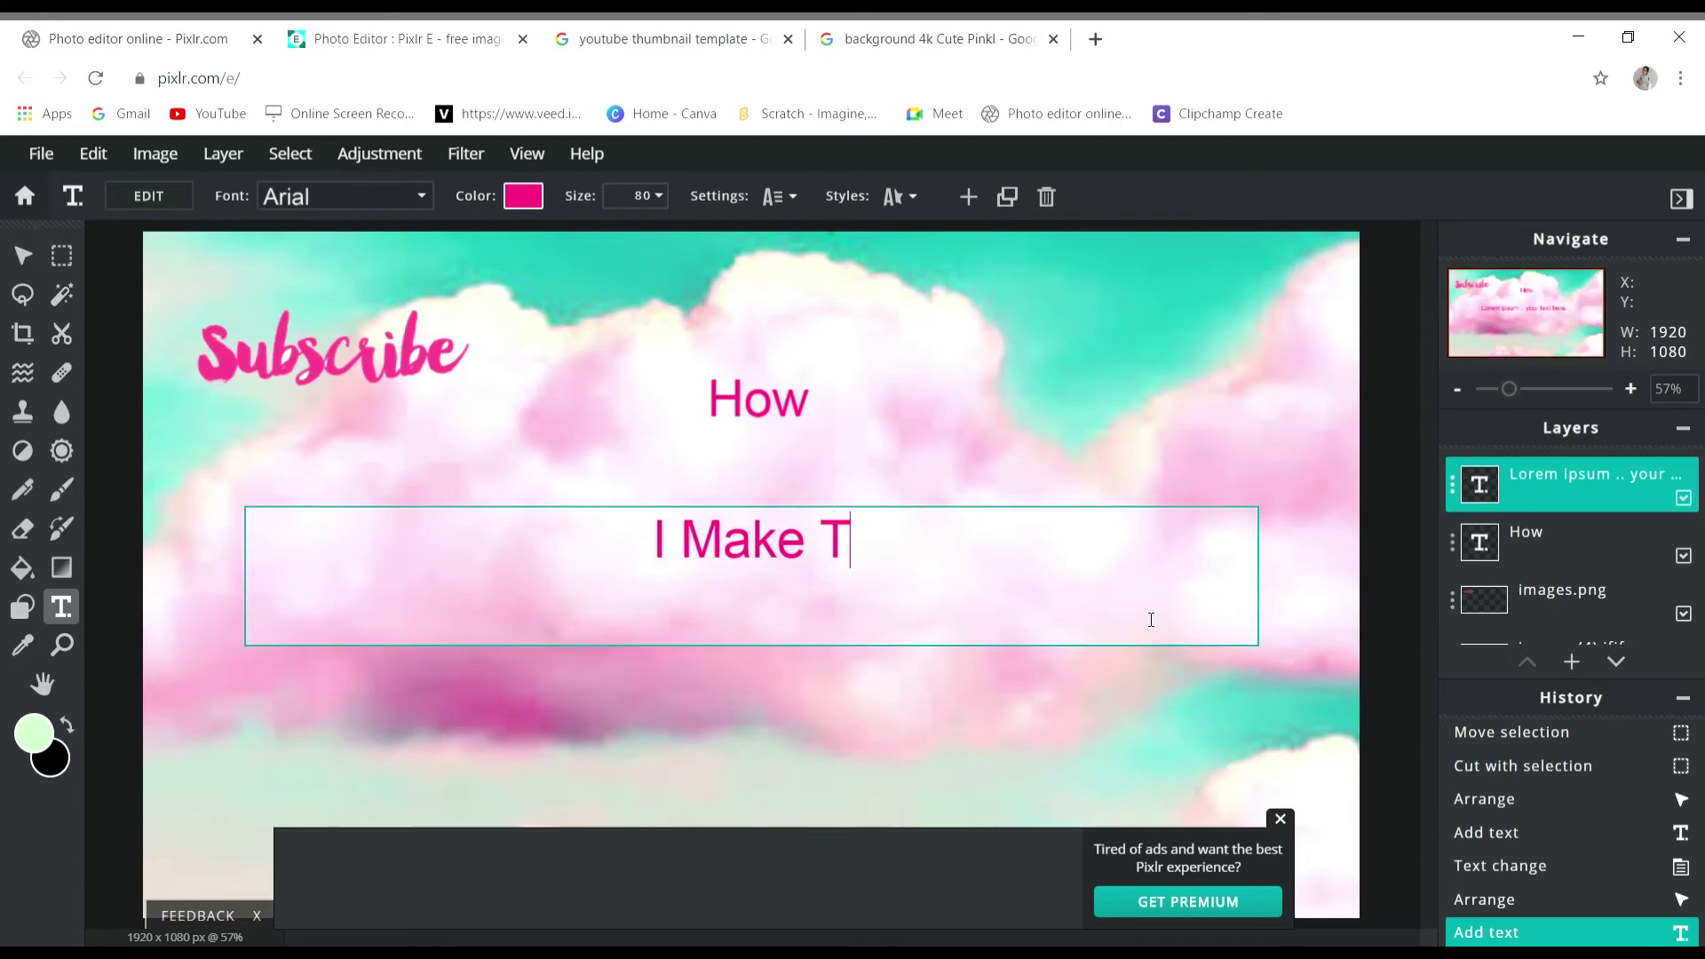
type("hubnail")
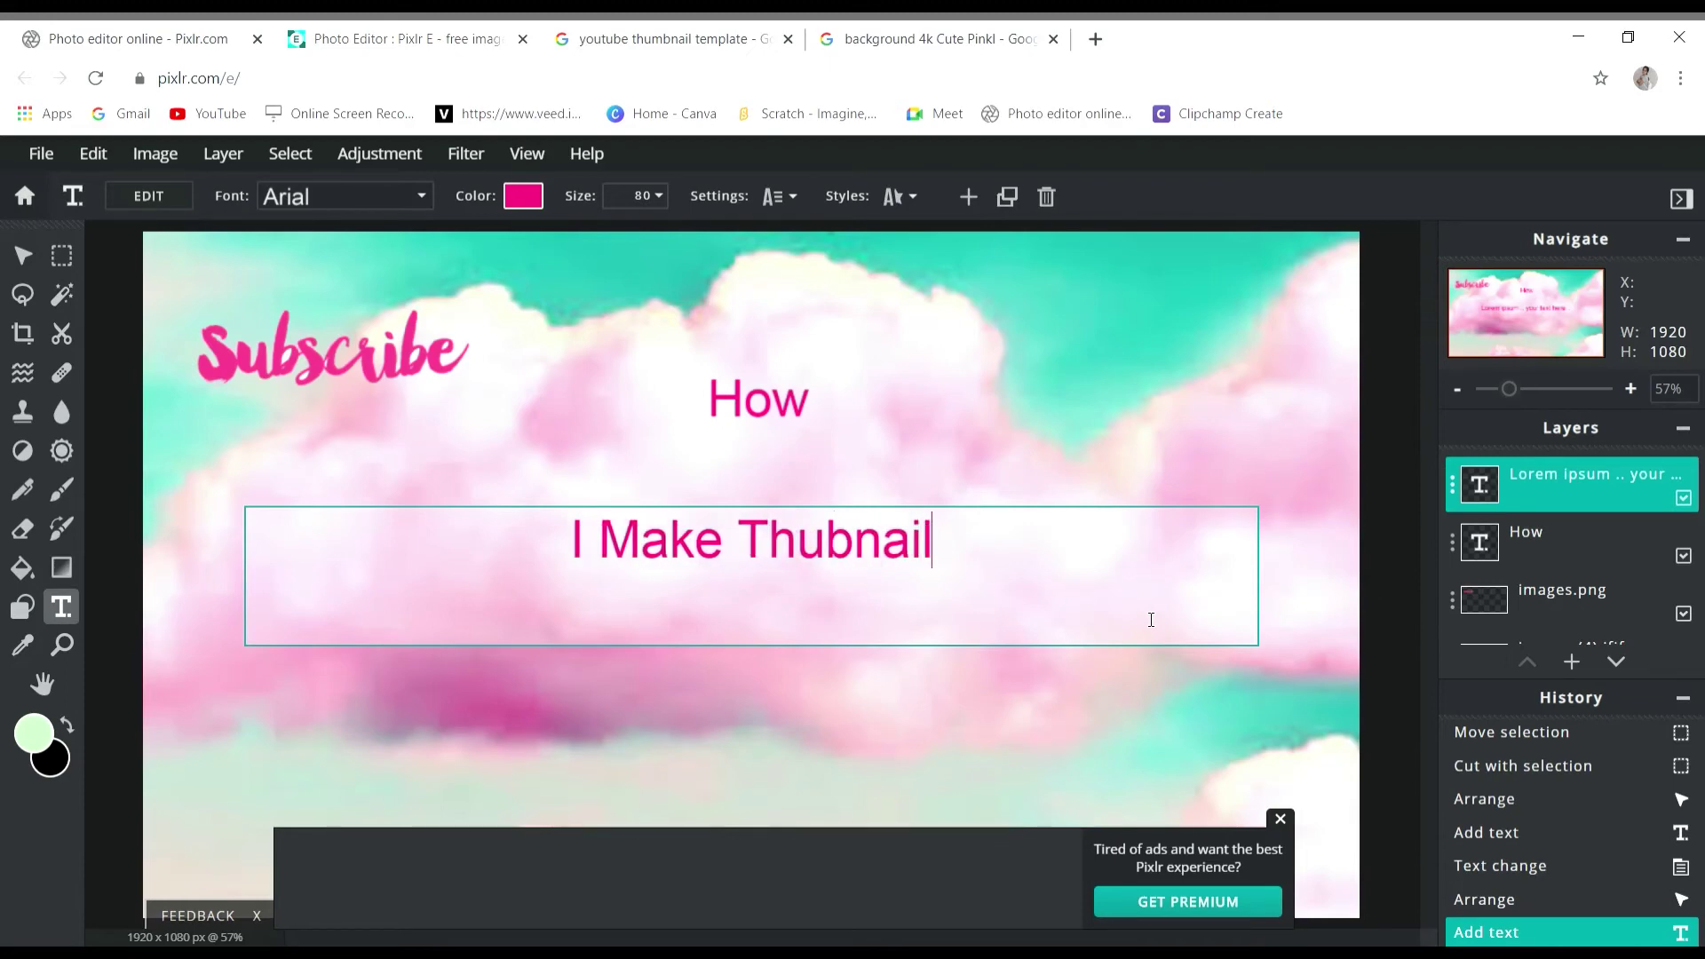
type("!")
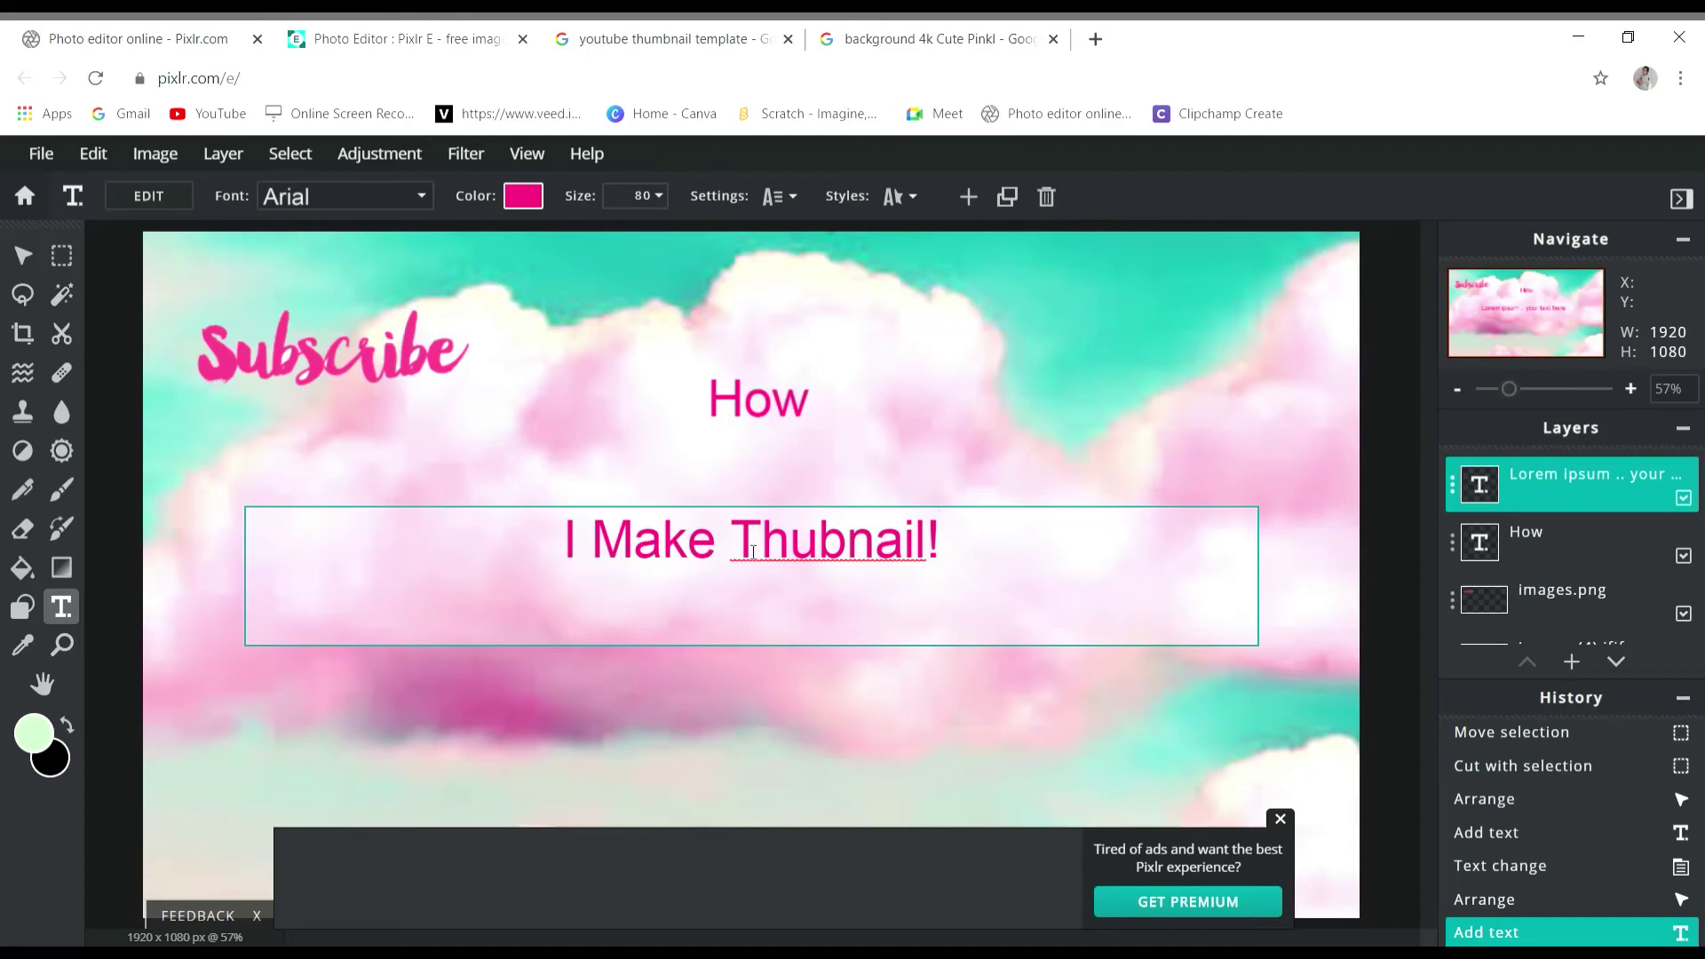
- Correct the line to 'I Make Thumbnails!' and move it just below 'How'
double_click(791, 562)
type("Thumbnail")
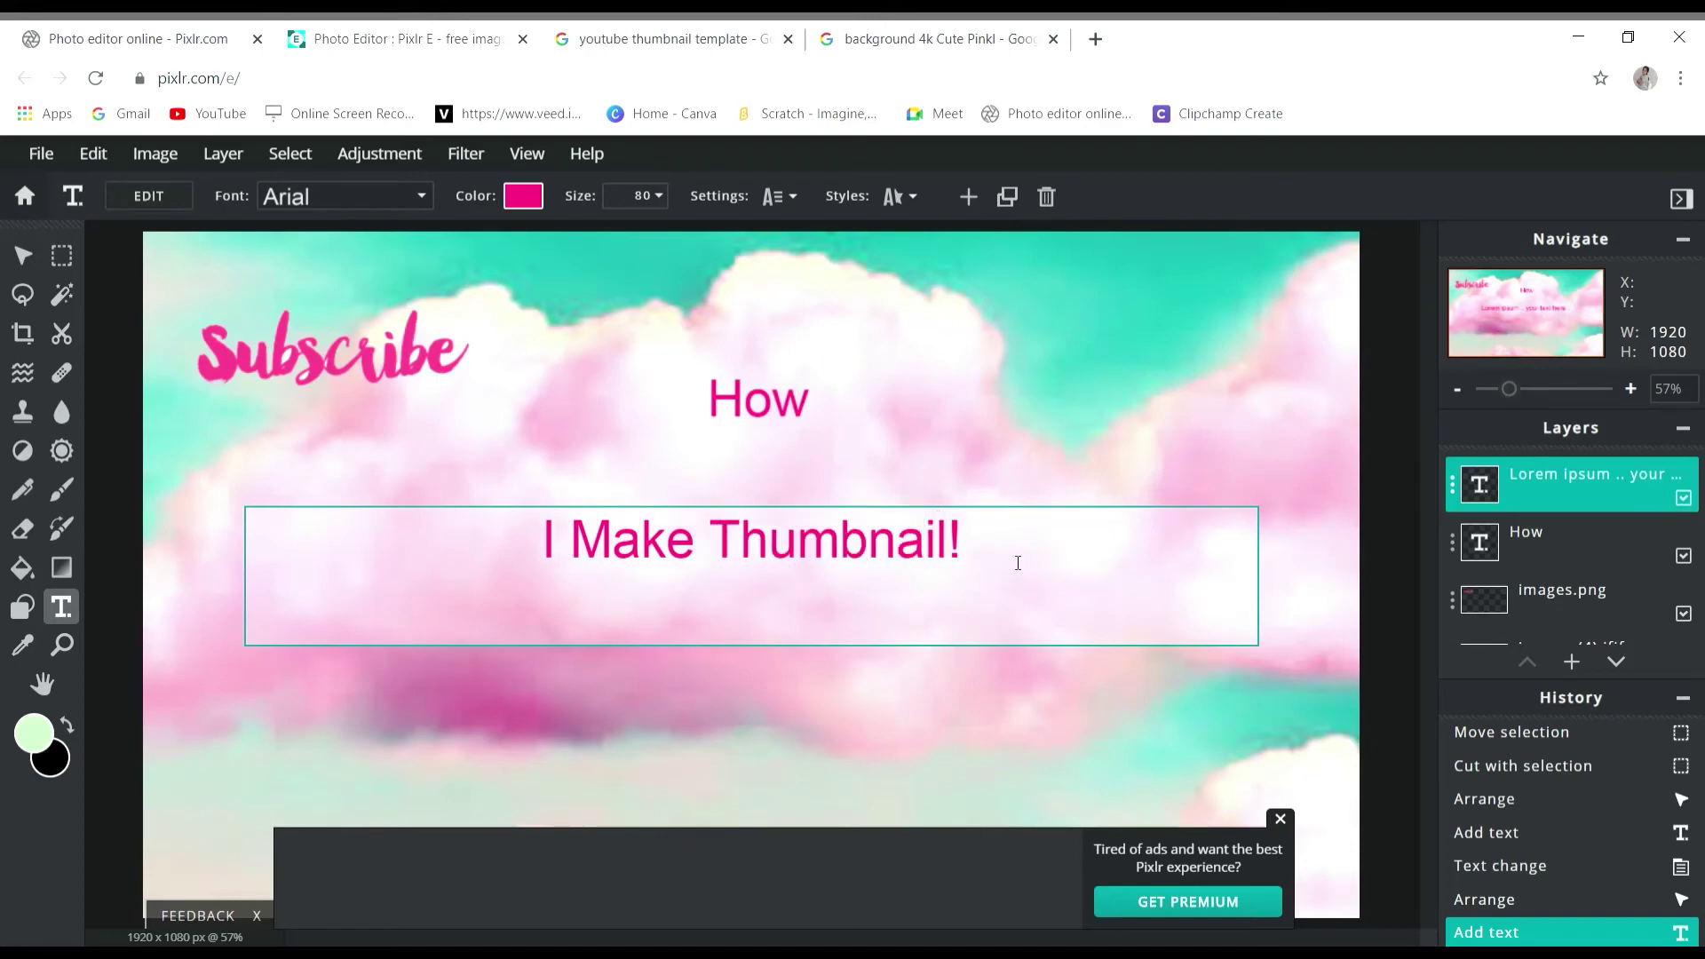
key("Delete")
type("s")
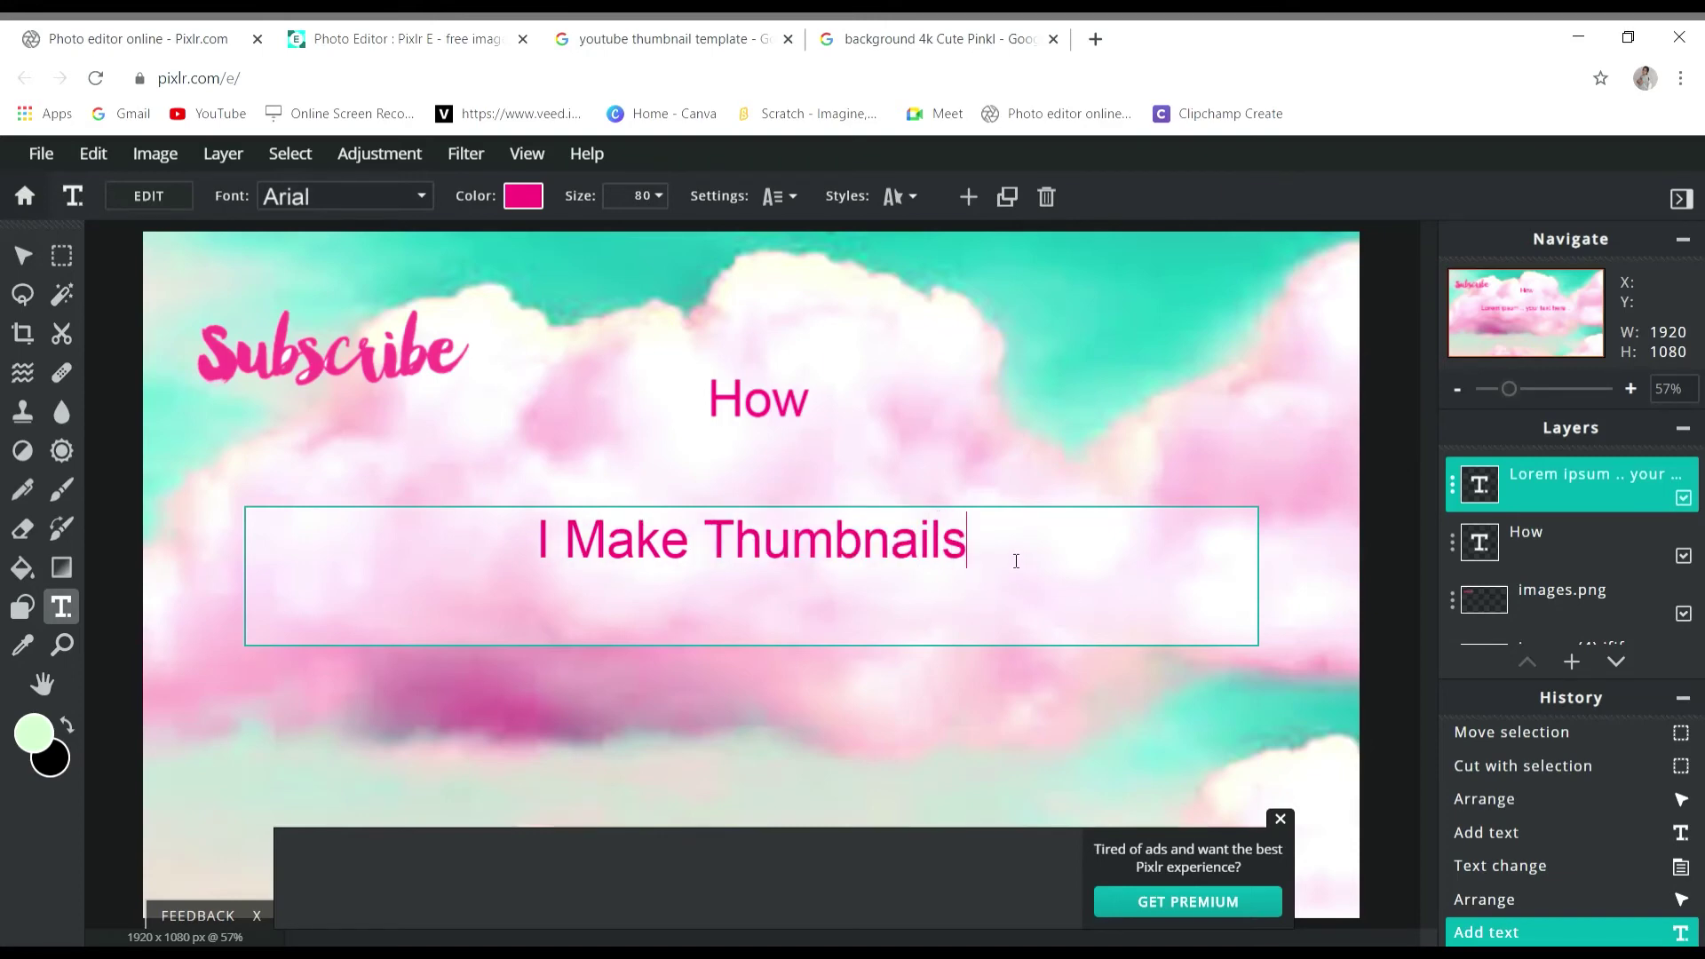
type("!")
left_click(682, 707)
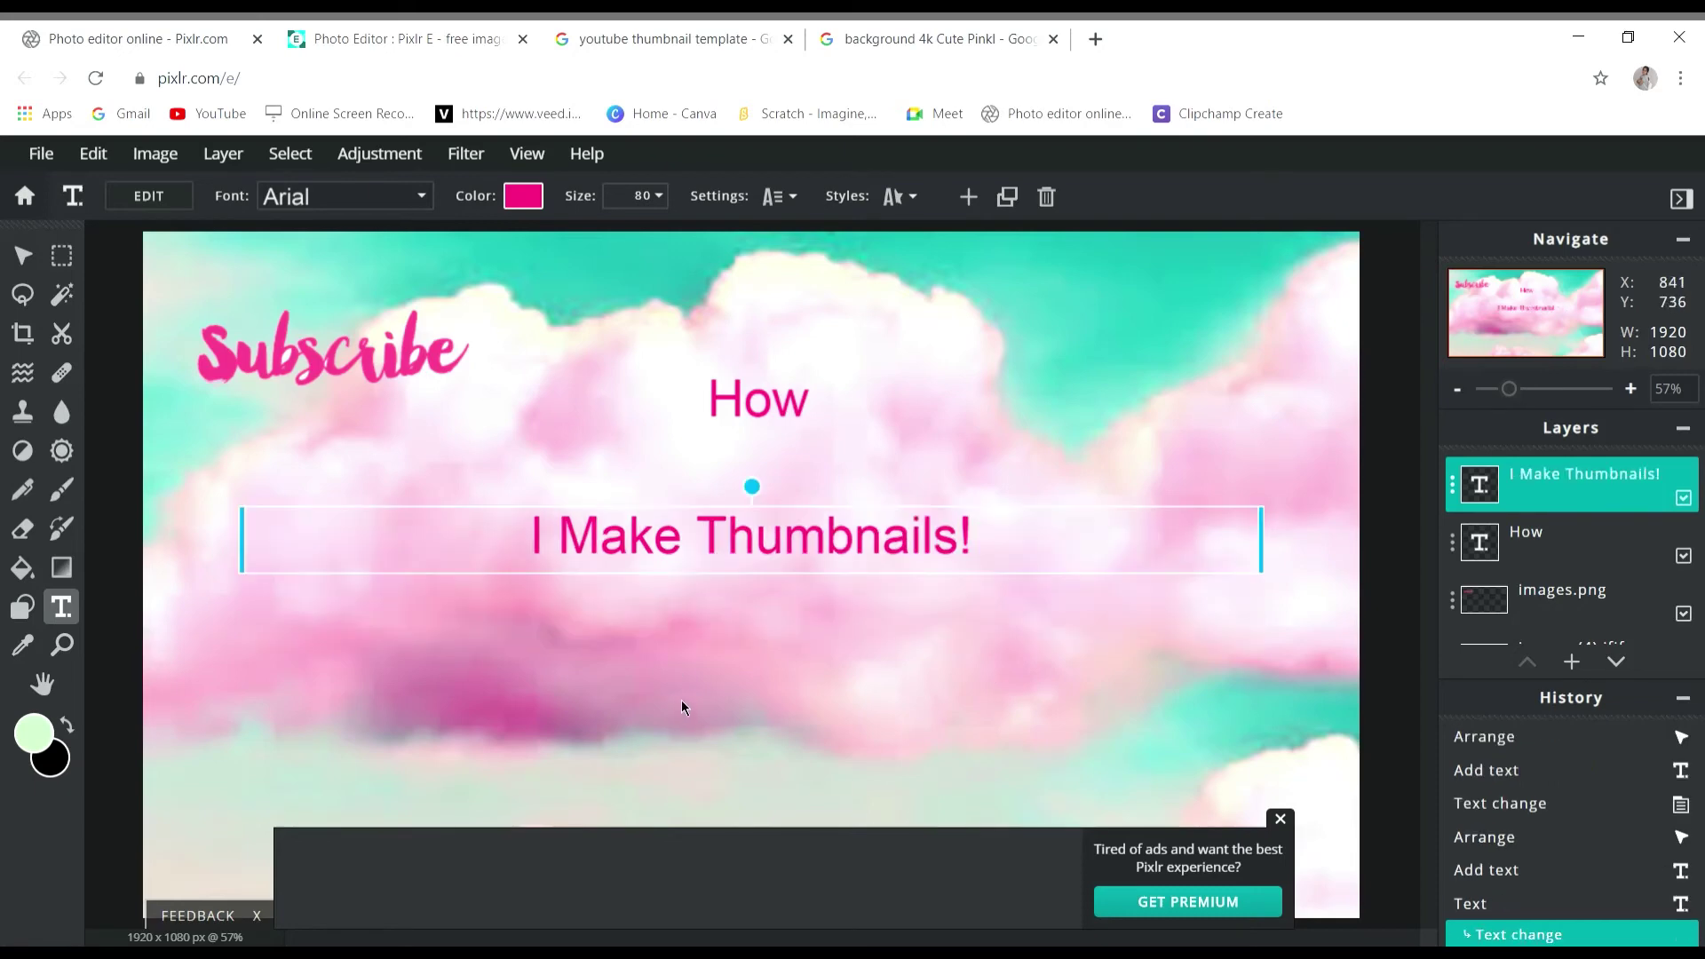
left_click_drag(760, 544, 761, 506)
left_click(677, 669)
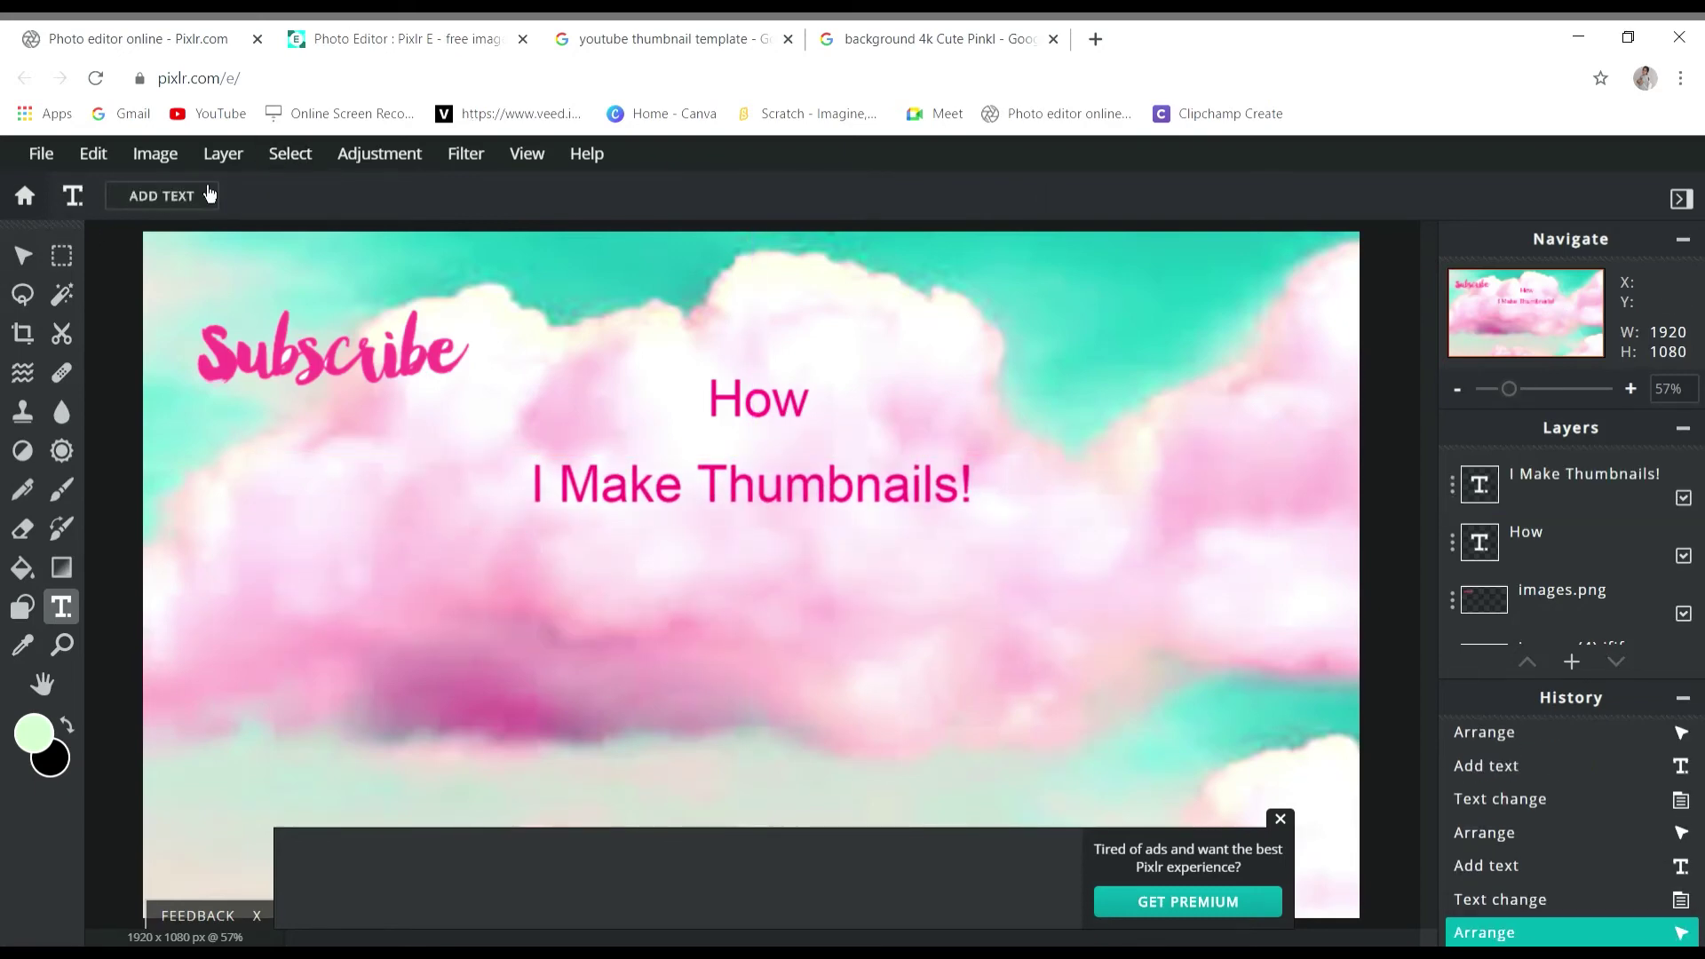
- Add images (1).png as a layer and enlarge the green button to 670×375 toward the lower right
left_click(222, 153)
left_click(266, 244)
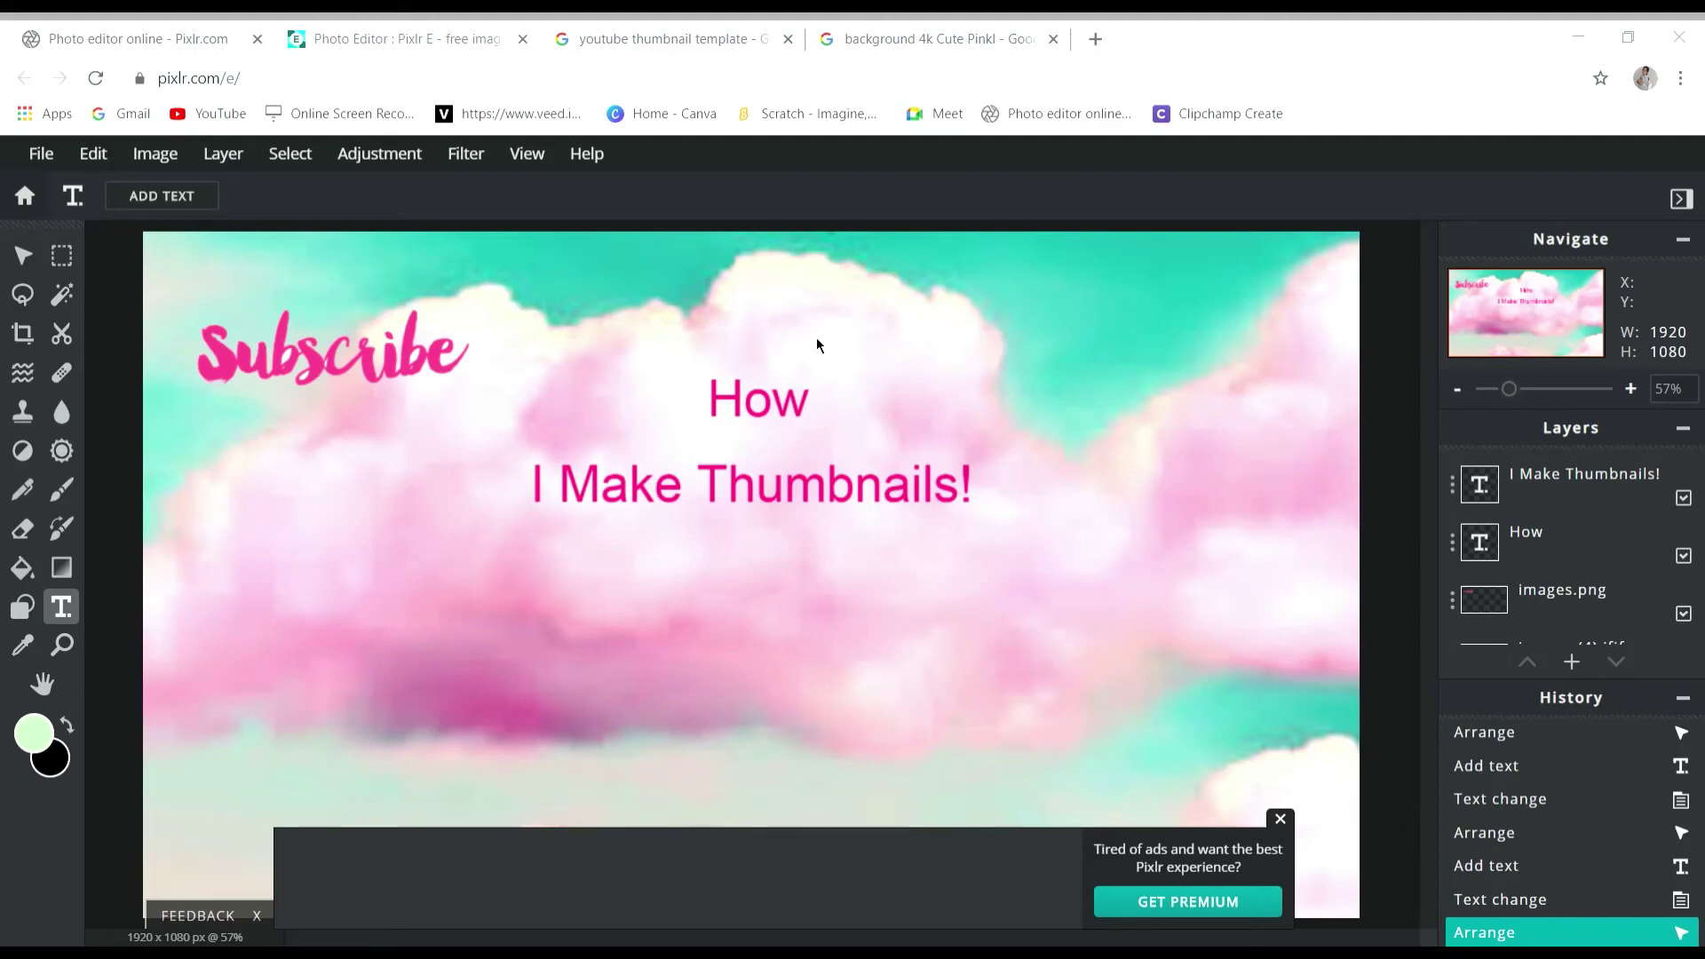
key("ctrl+v")
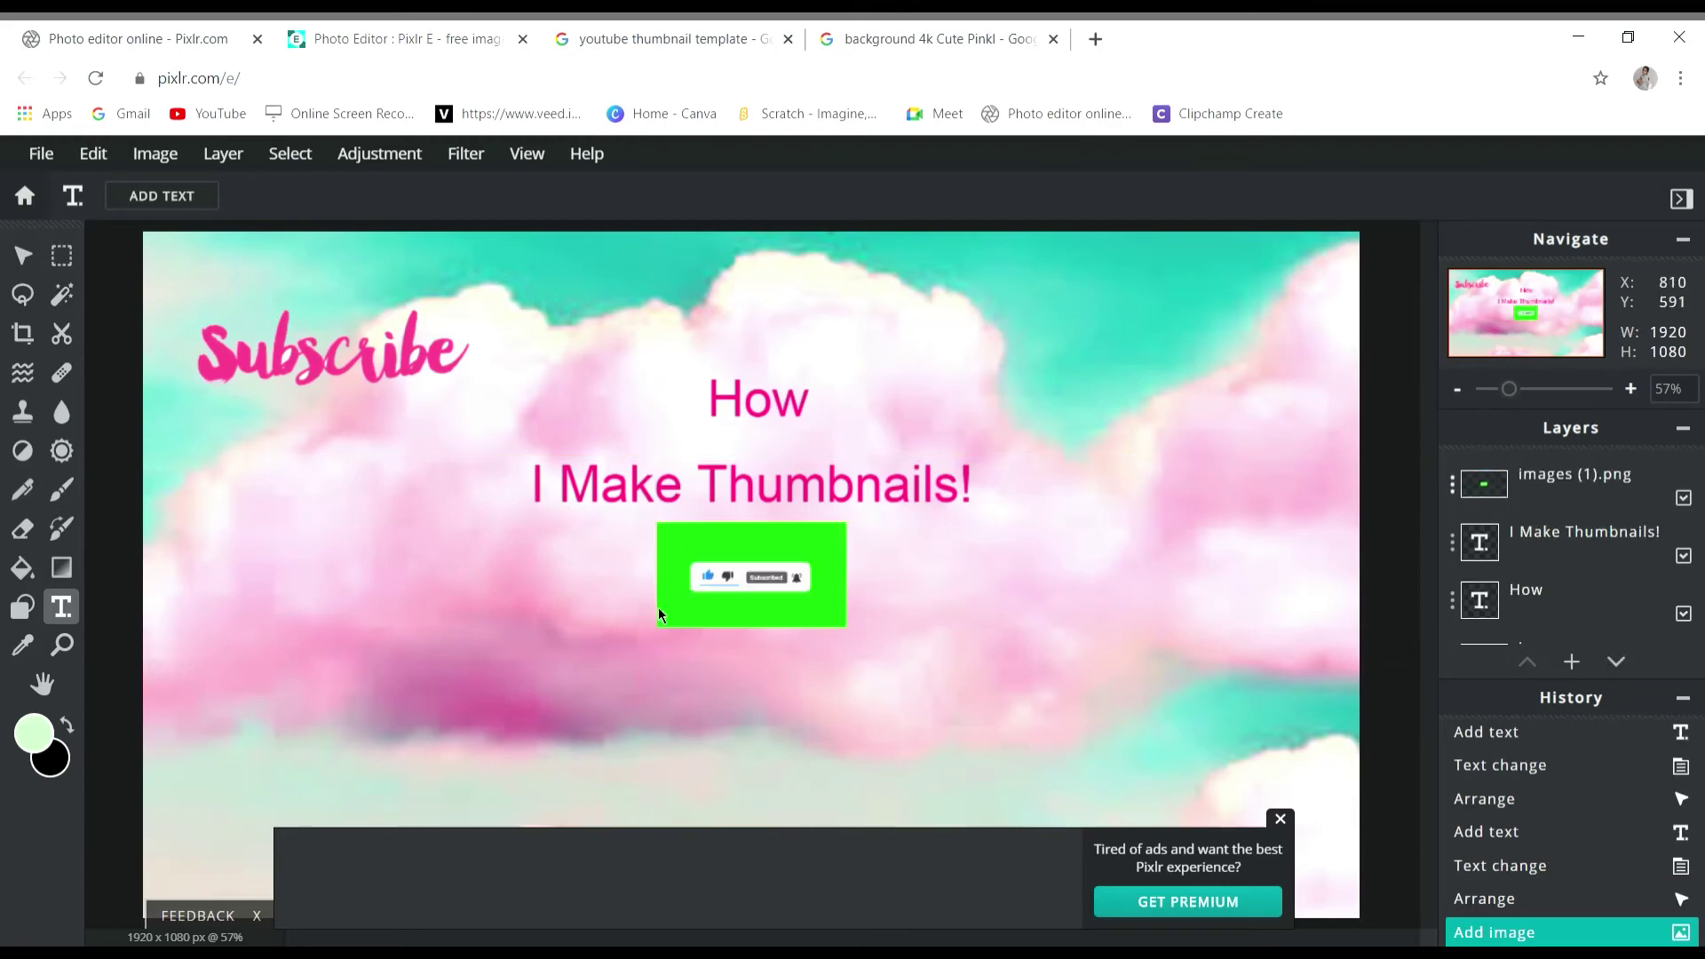
left_click(711, 608)
left_click(1278, 591)
left_click(27, 256)
left_click(662, 589)
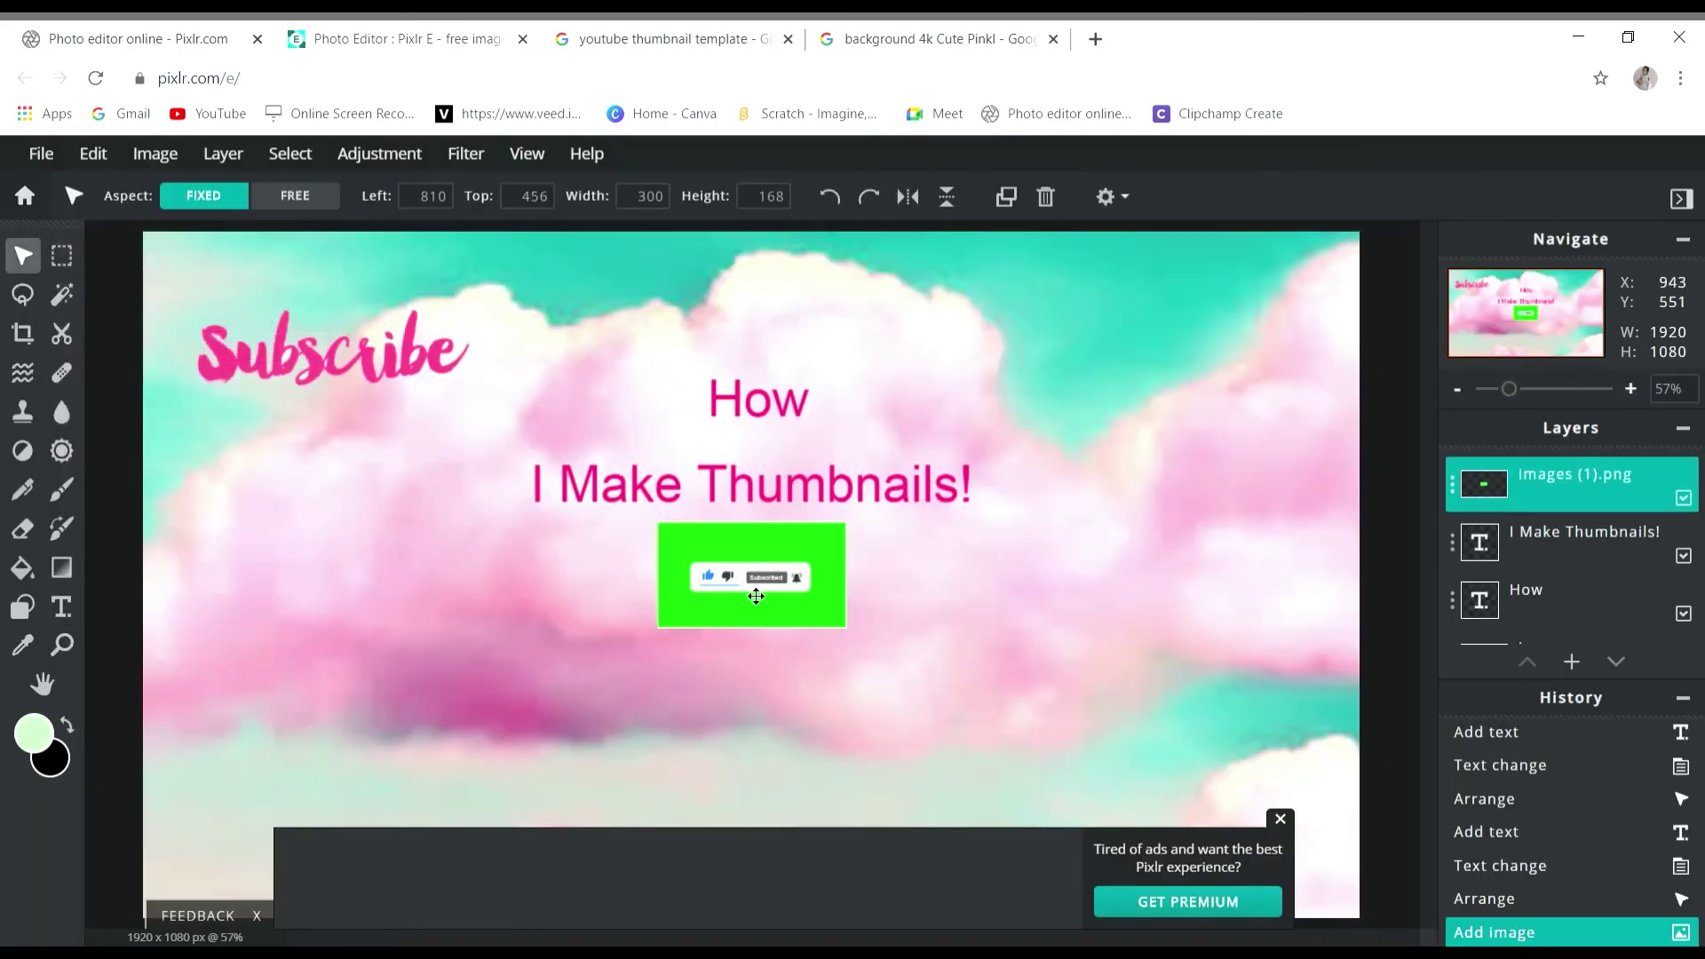
left_click_drag(860, 648, 1054, 728)
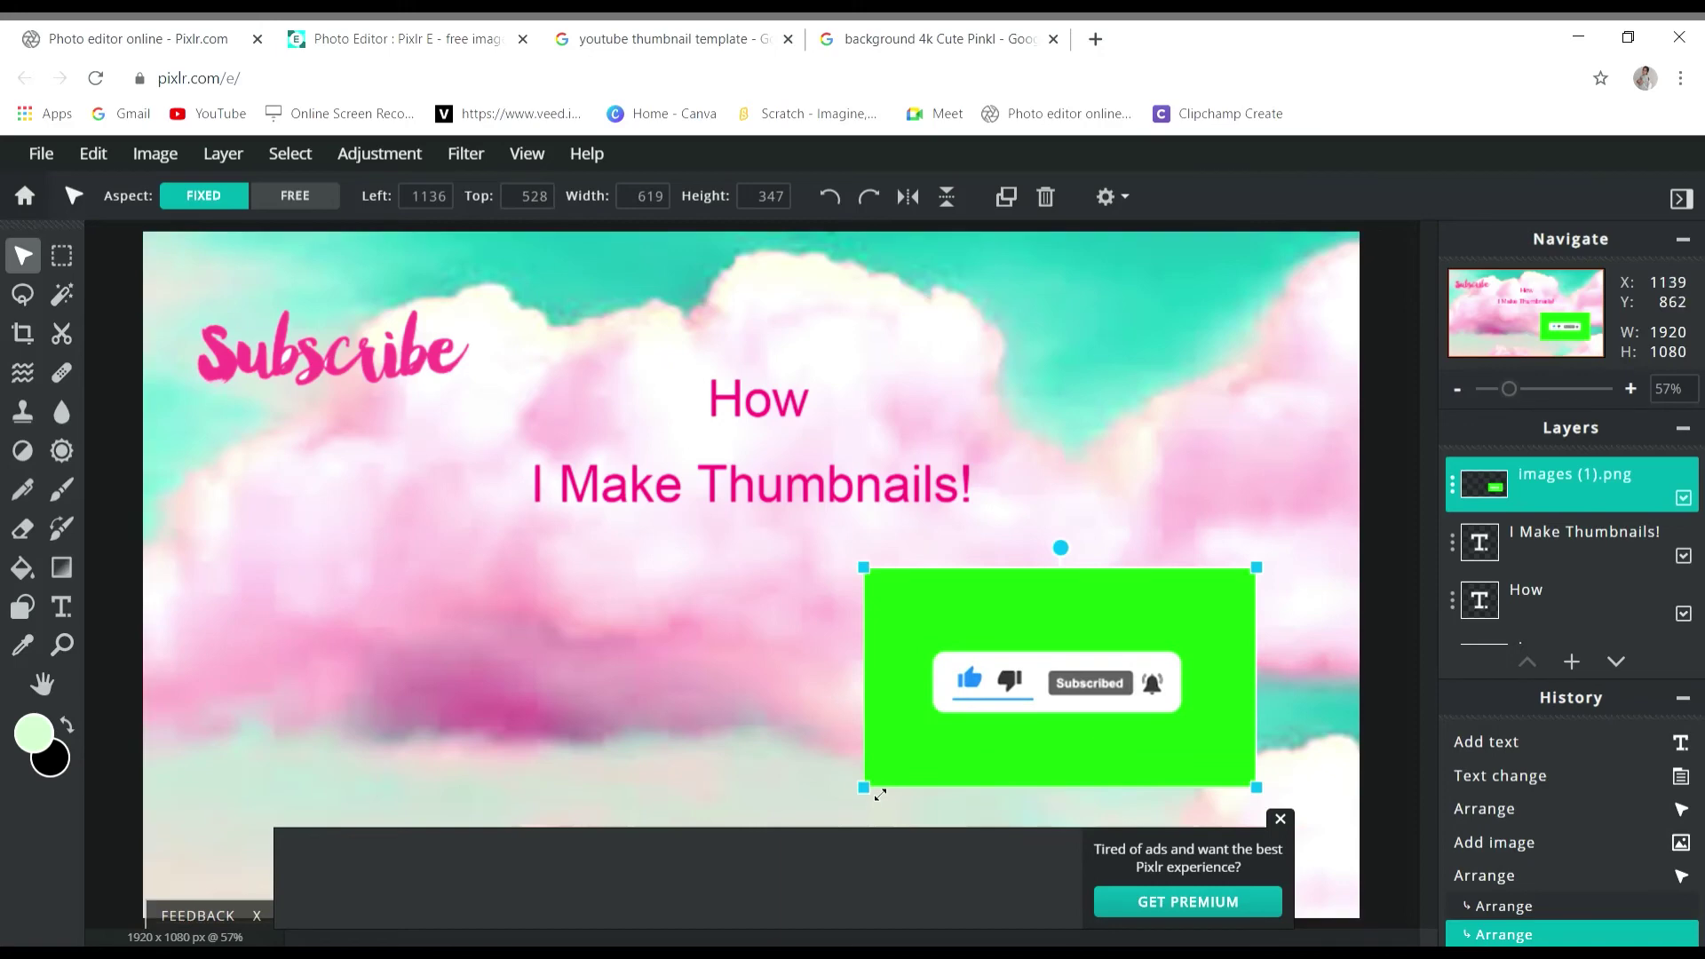
left_click_drag(865, 786, 832, 806)
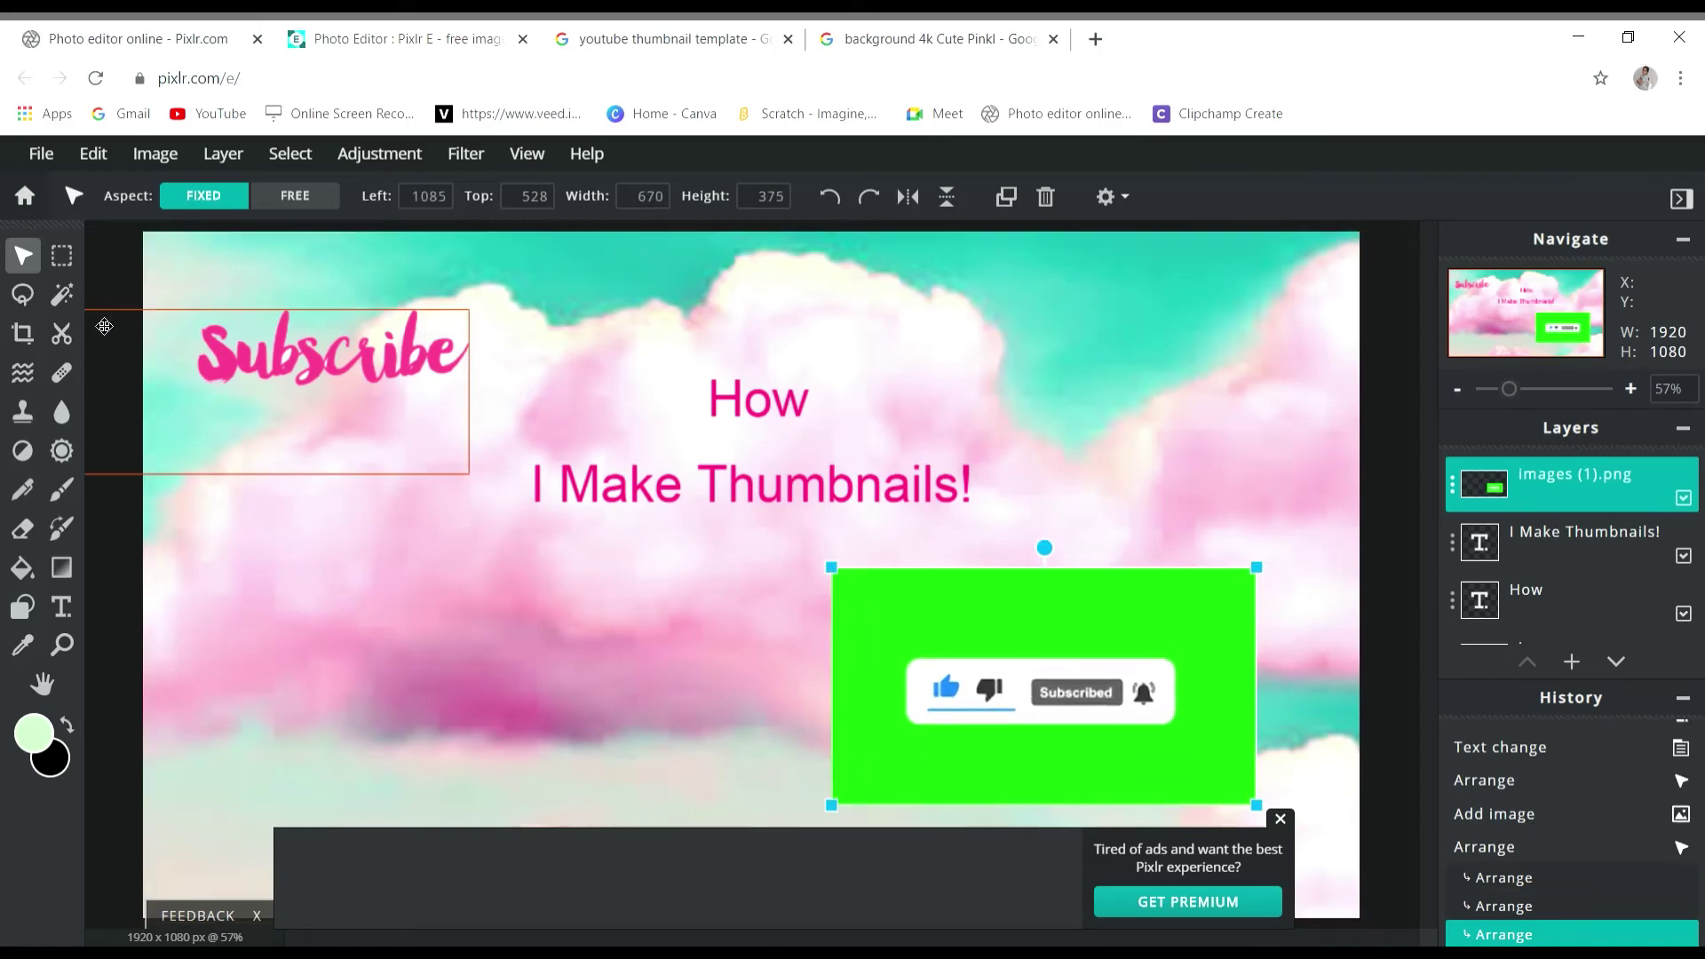
- Delete the button image's green background with the Magic Wand, then clear the selection
key("w")
left_click(953, 634)
key("Delete")
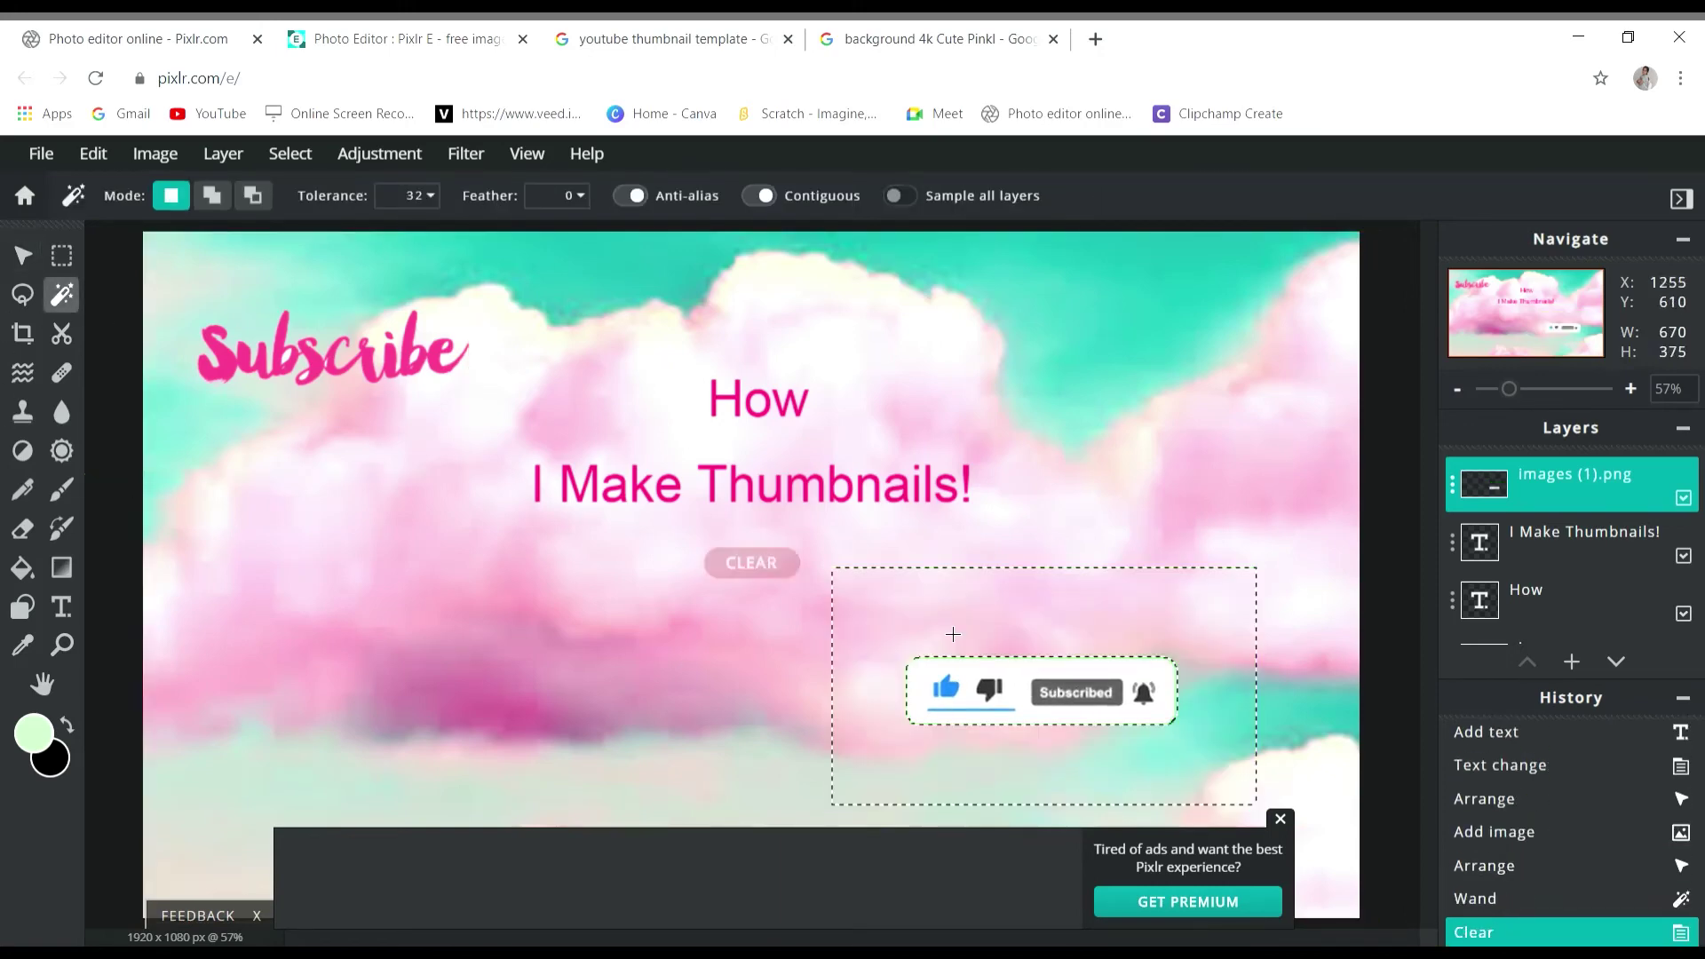
left_click(23, 258)
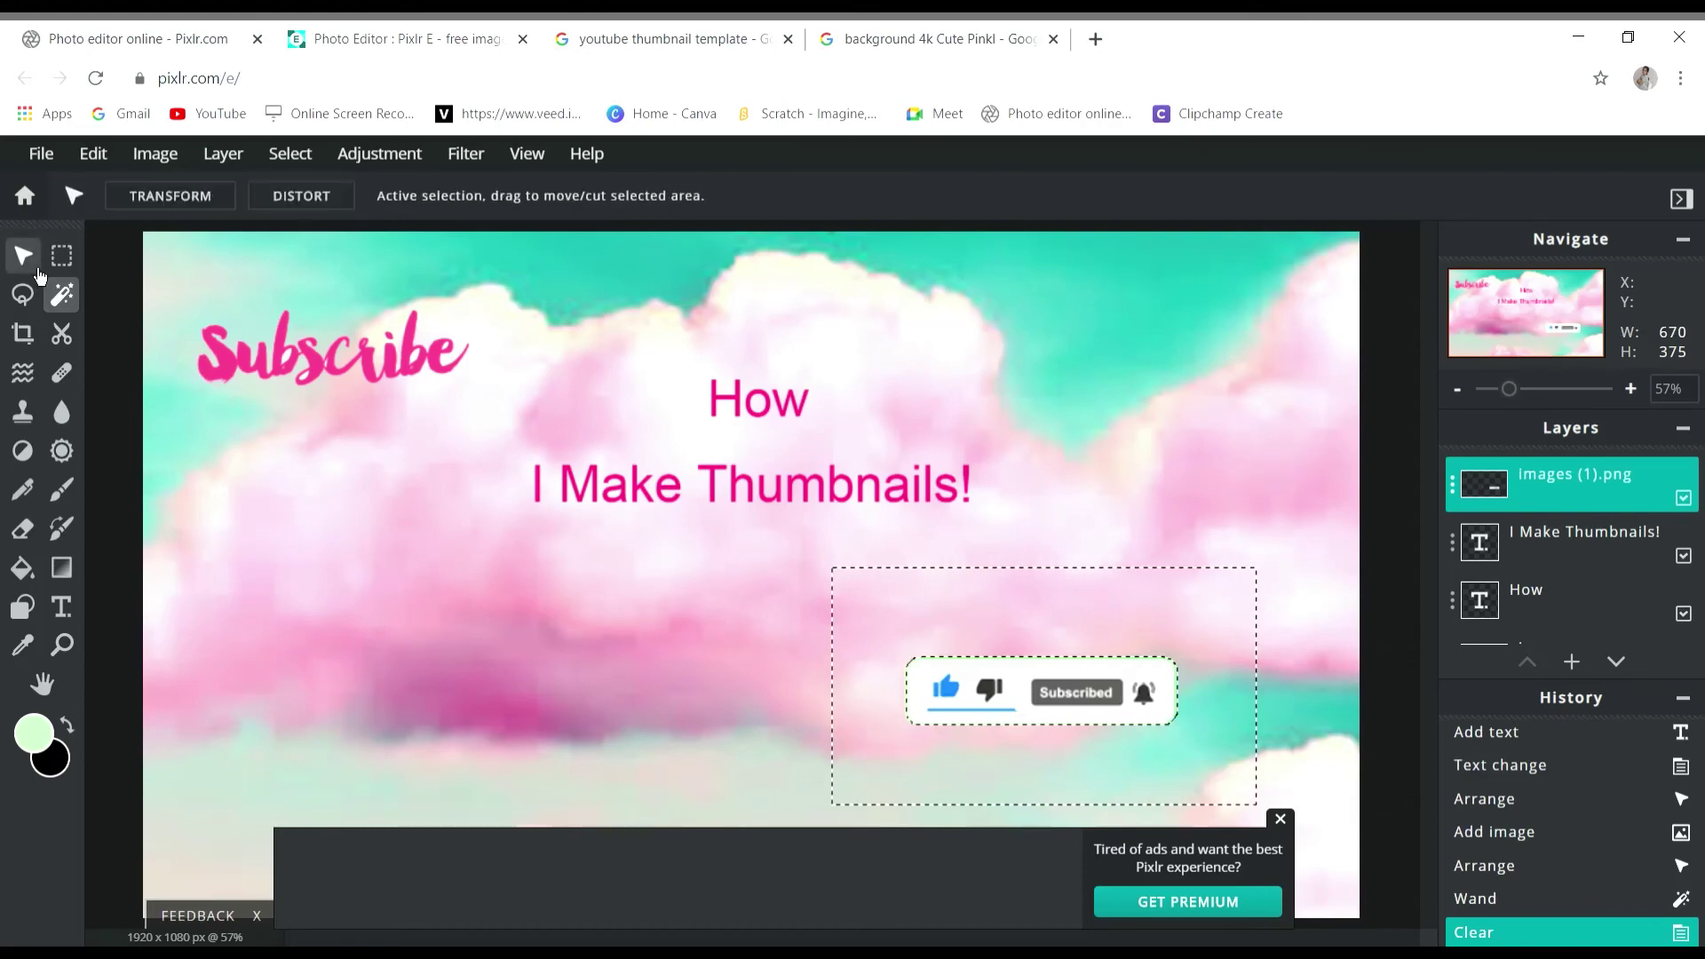
left_click_drag(832, 588, 3, 548)
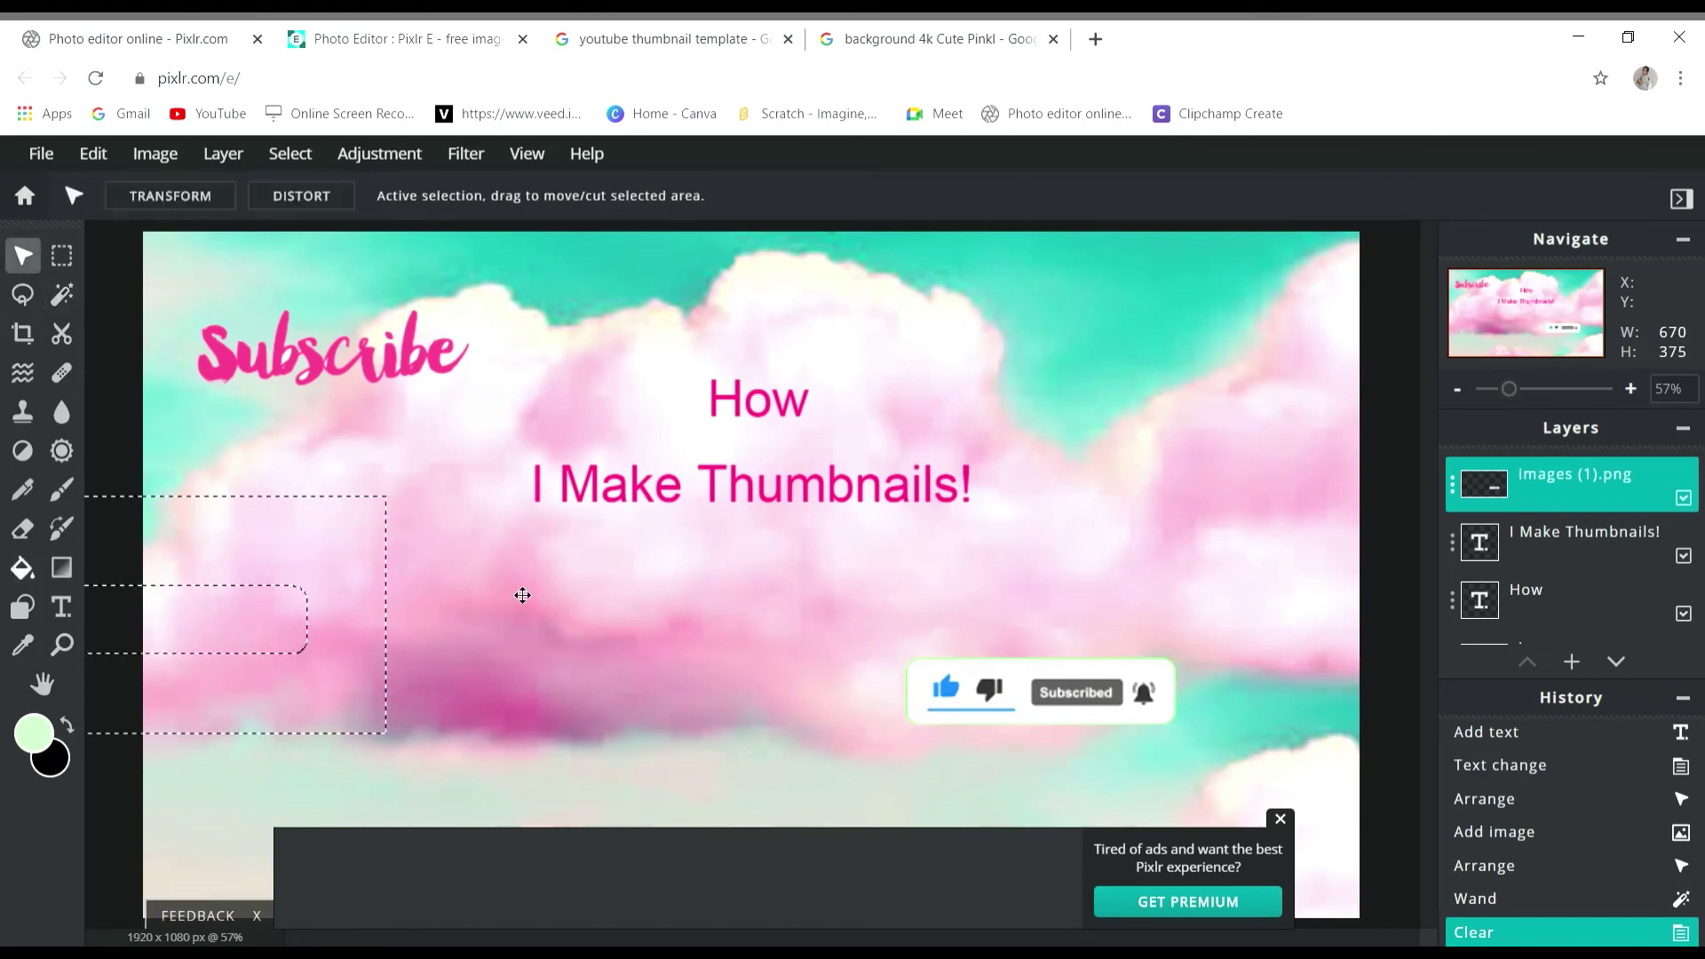
left_click(468, 541)
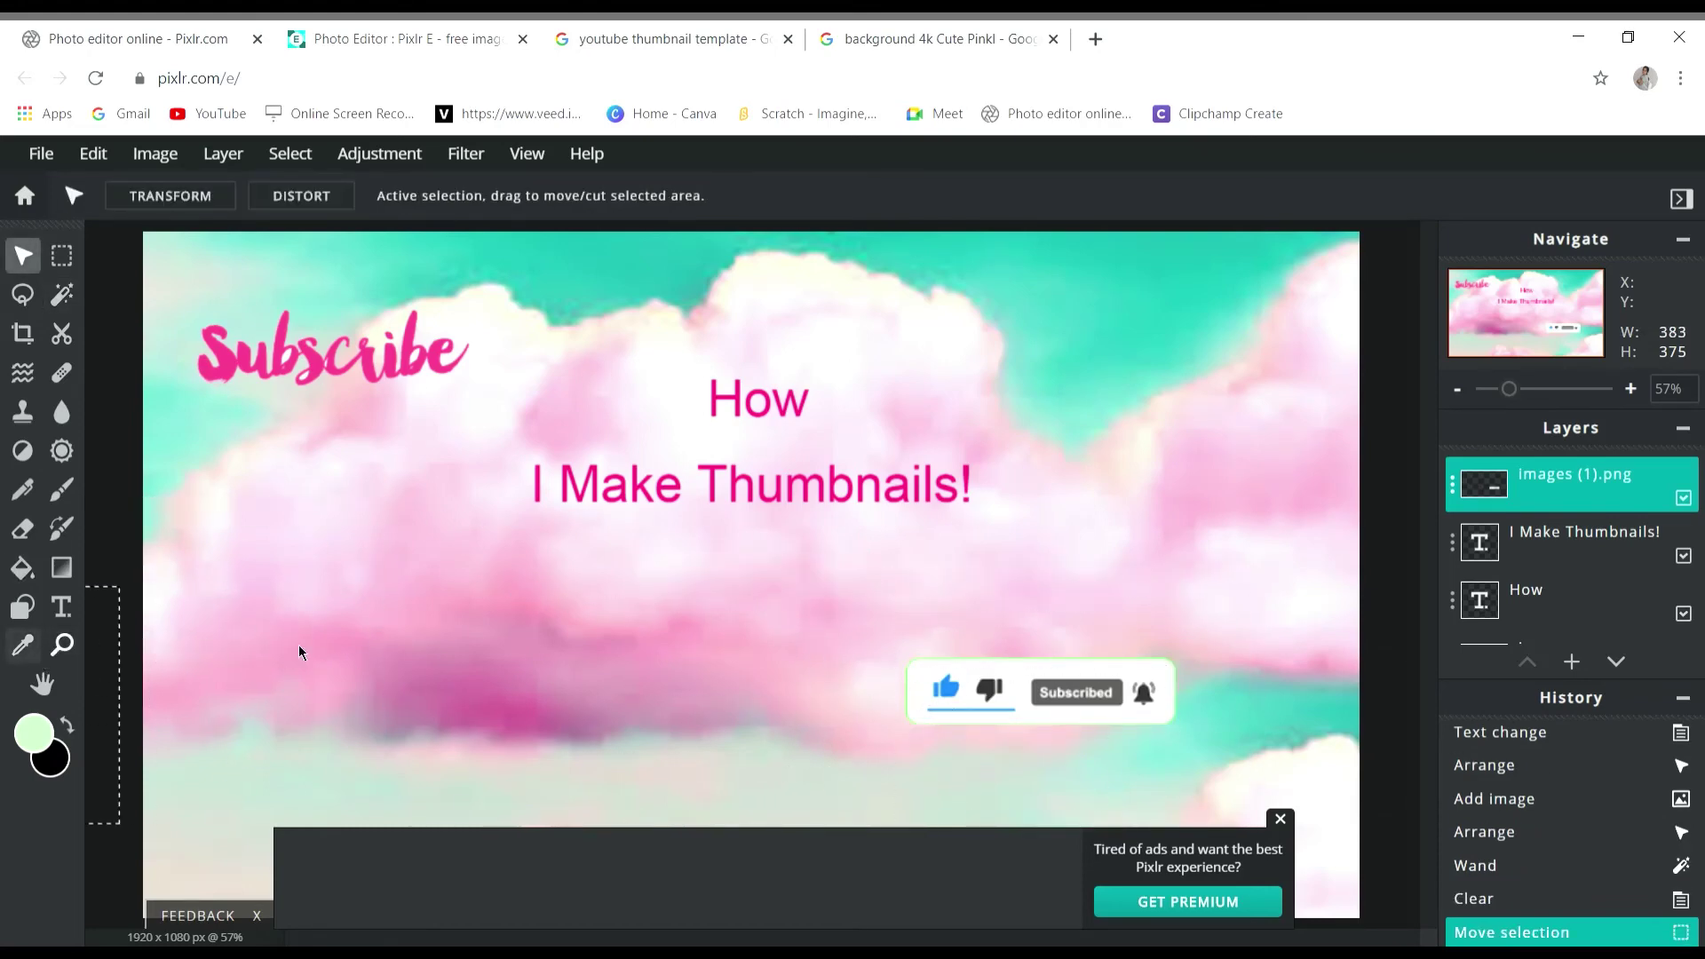
- Enlarge the like/Subscribed button so it sits under the title on the clouds
left_click(760, 692)
left_click(1038, 710)
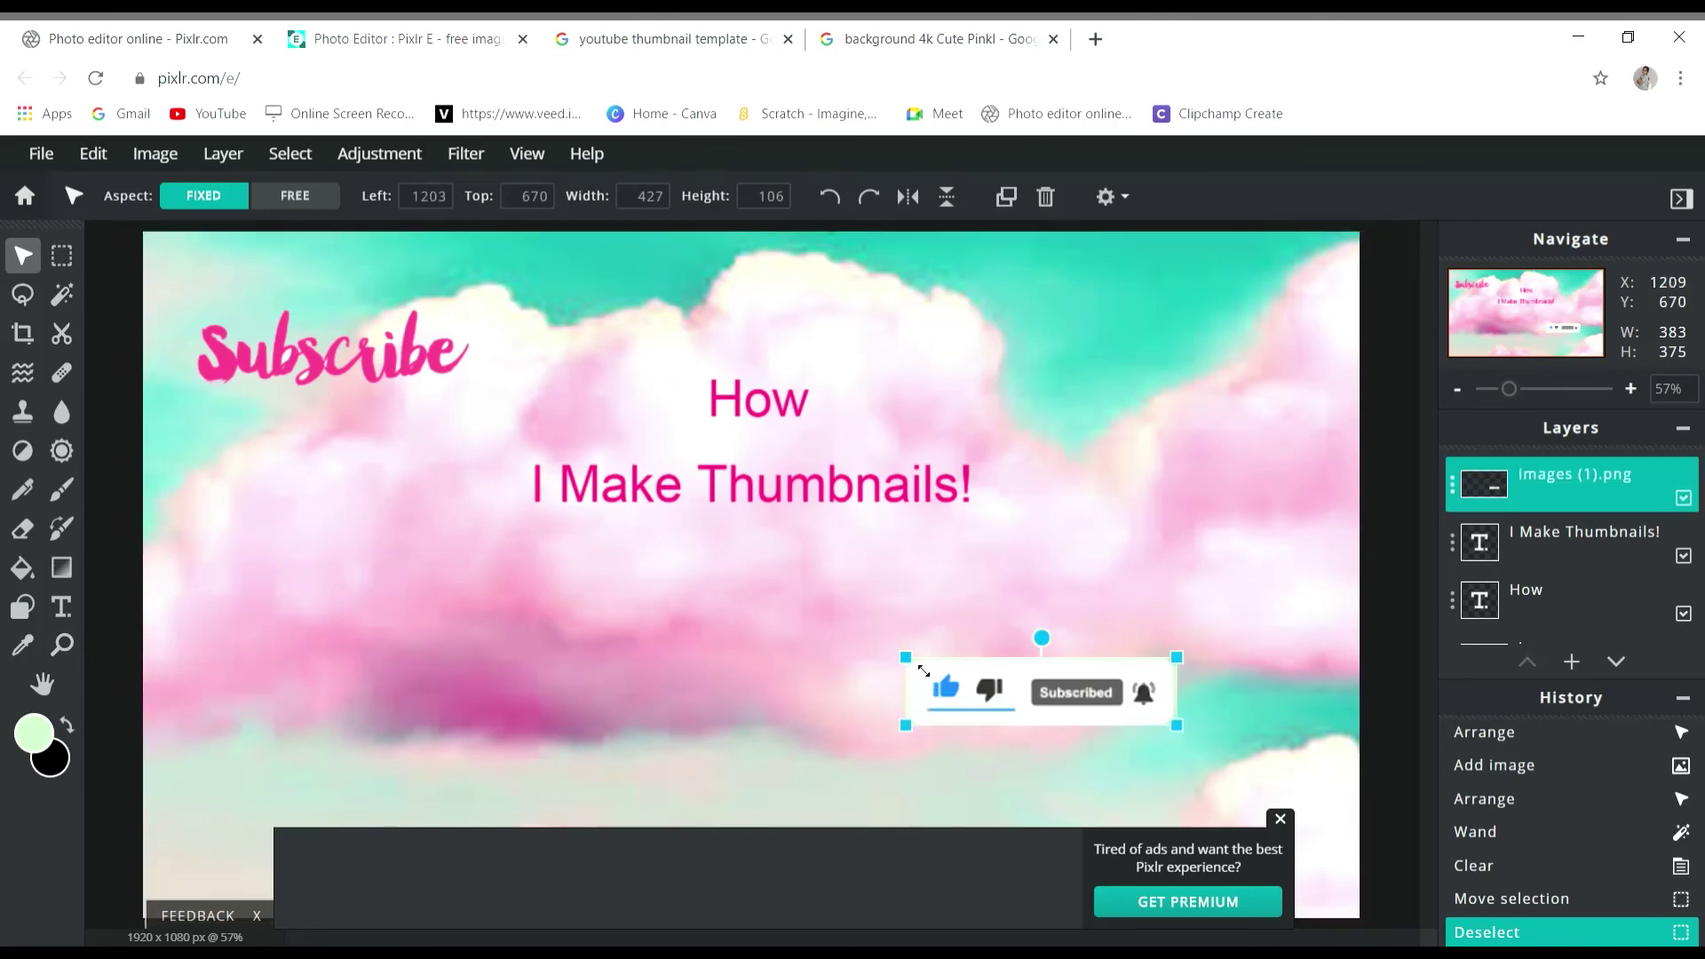
left_click_drag(922, 672, 724, 622)
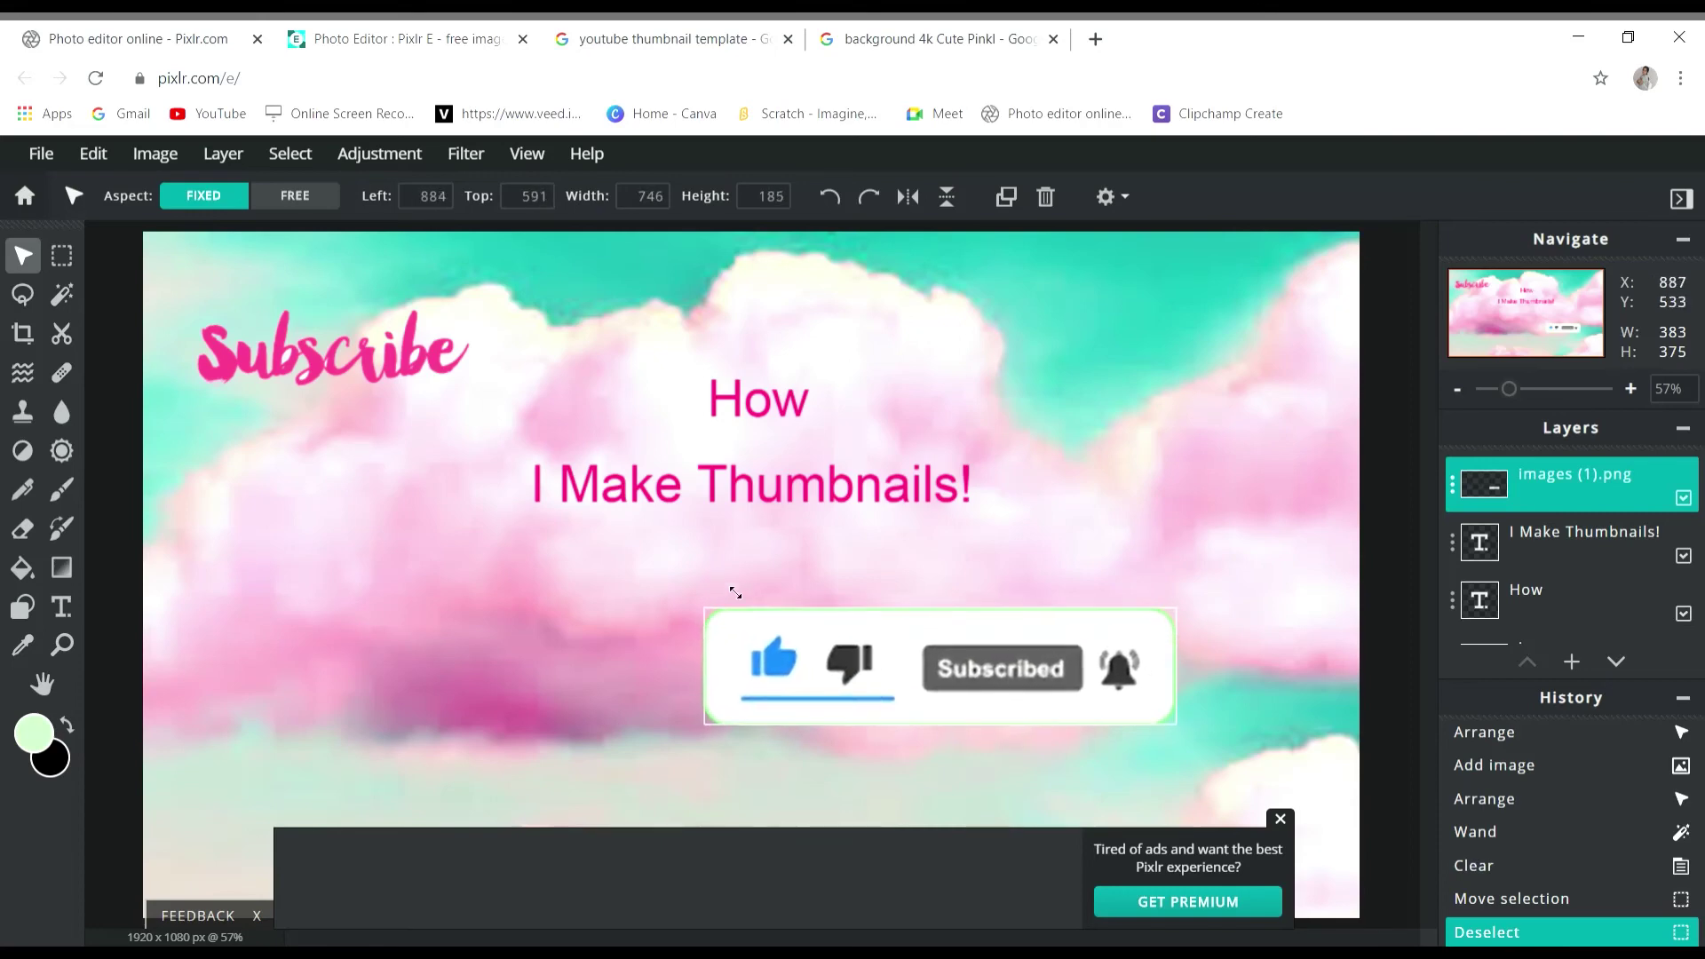
left_click(1287, 716)
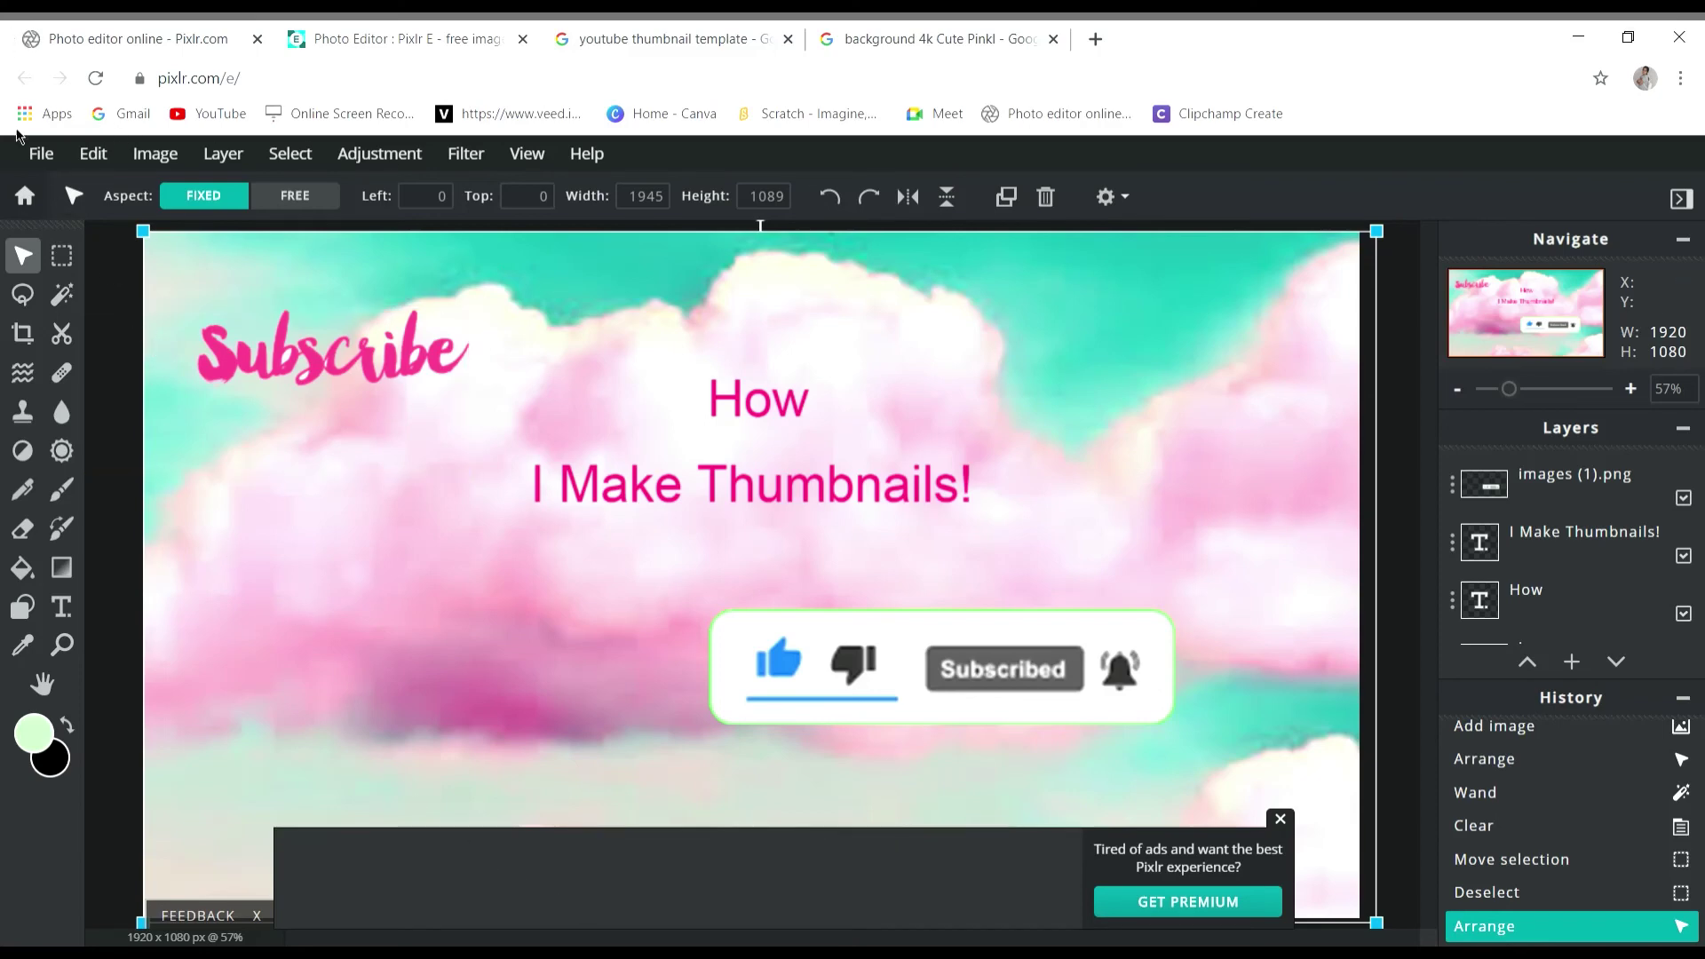
- Open the 1920×1080 JPG save settings and rename 'Untitled' to 'How I Make MY Thumbnails'
left_click(41, 153)
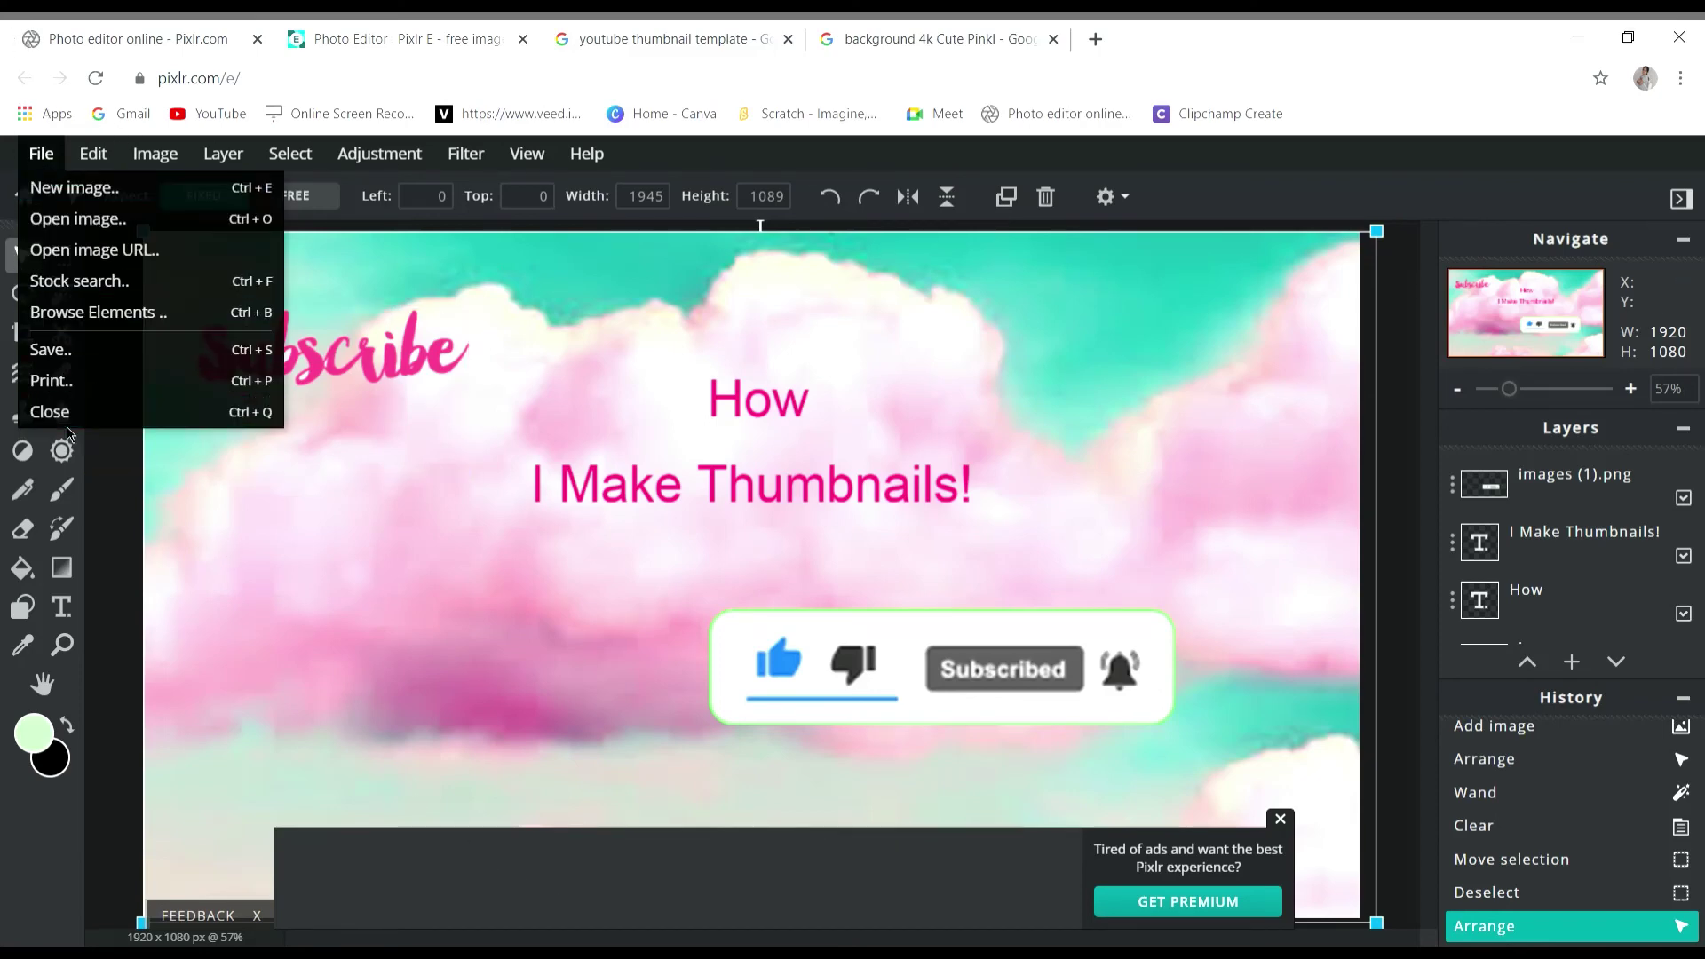
left_click(77, 350)
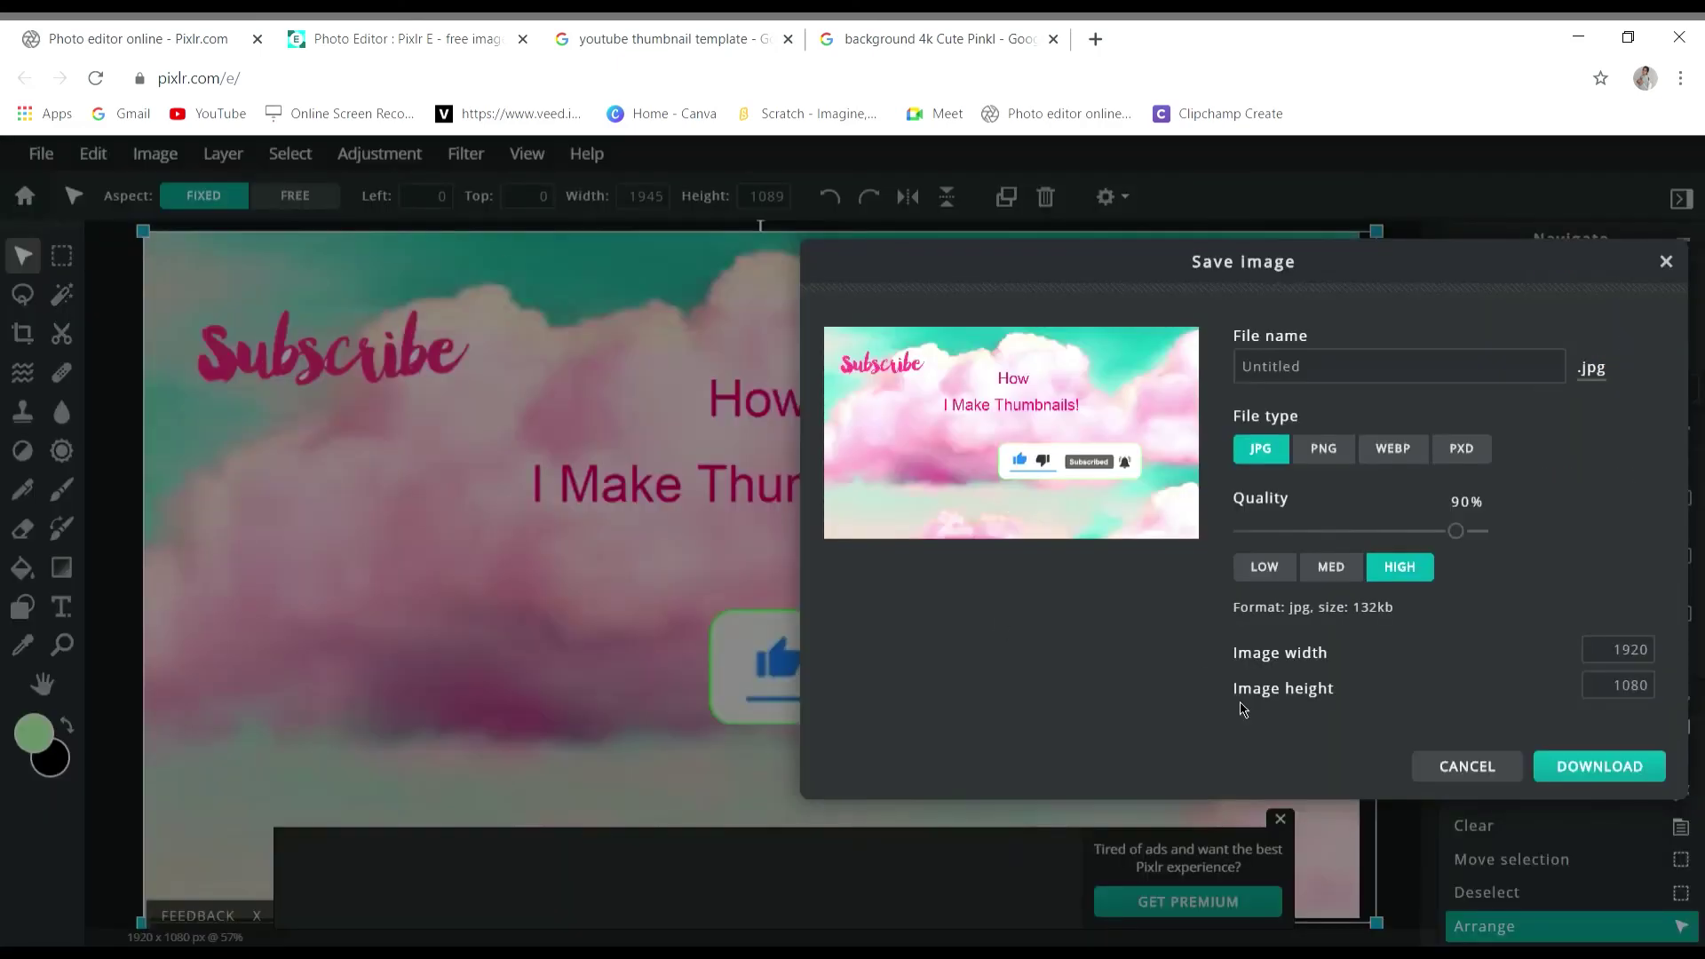
left_click(1298, 364)
key("ctrl+a")
key("BackSpace")
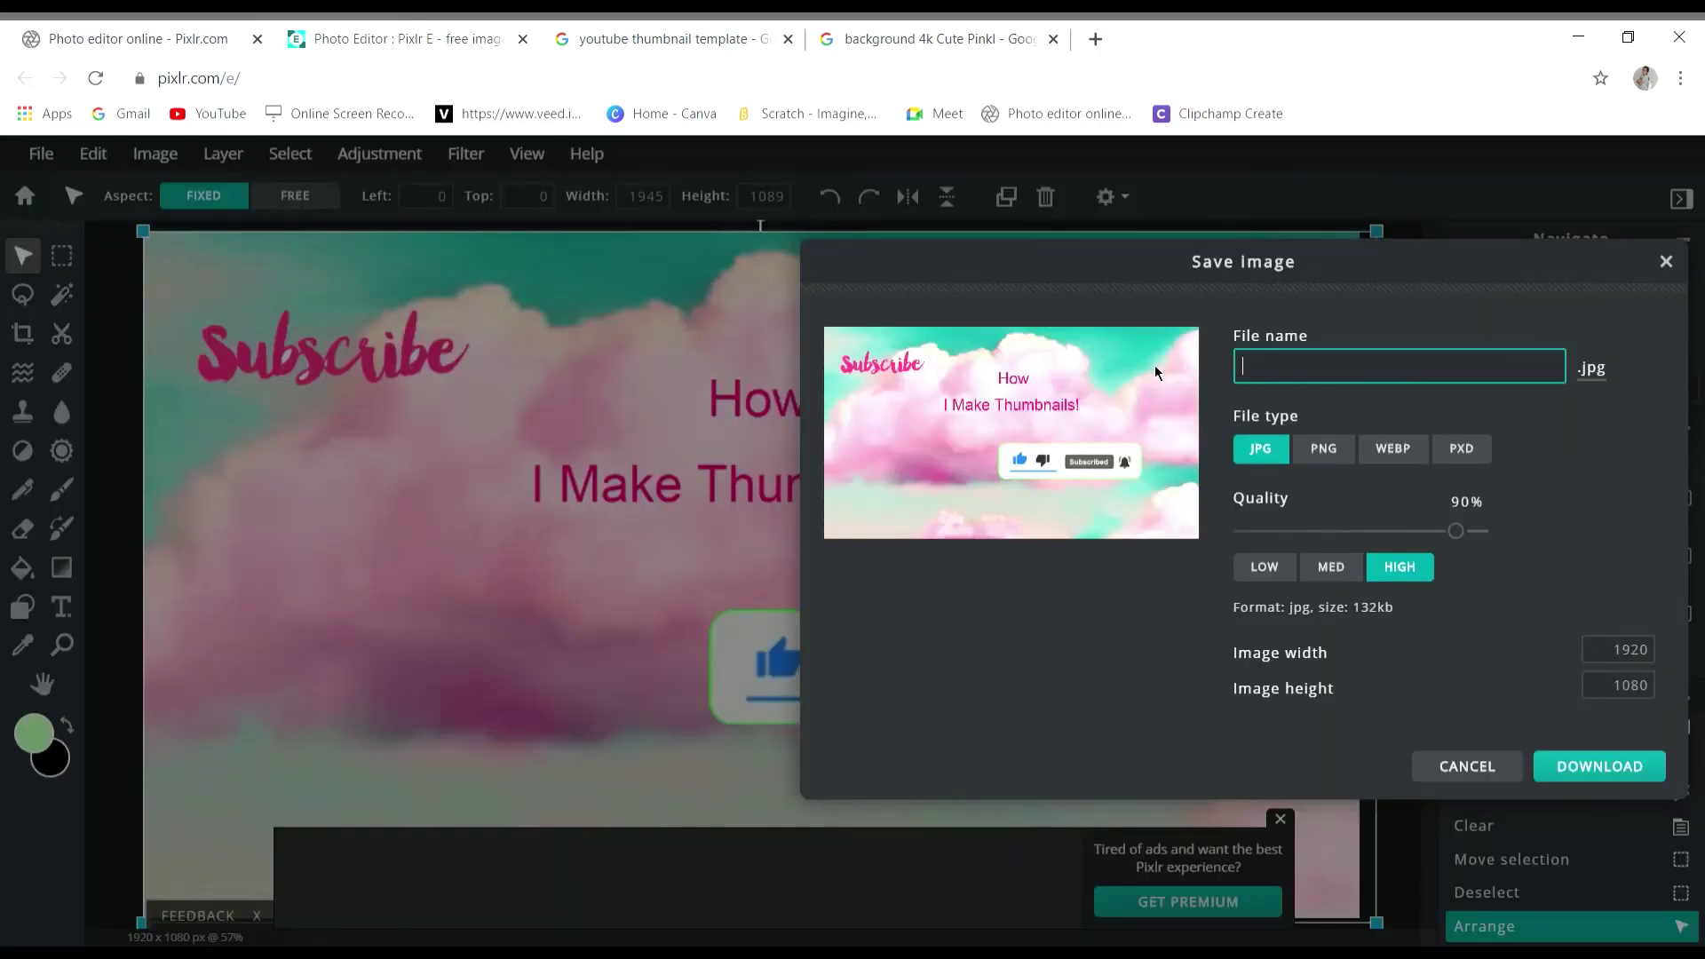
type("How I ma")
key("BackSpace")
key("BackSpace")
type("Make MY ")
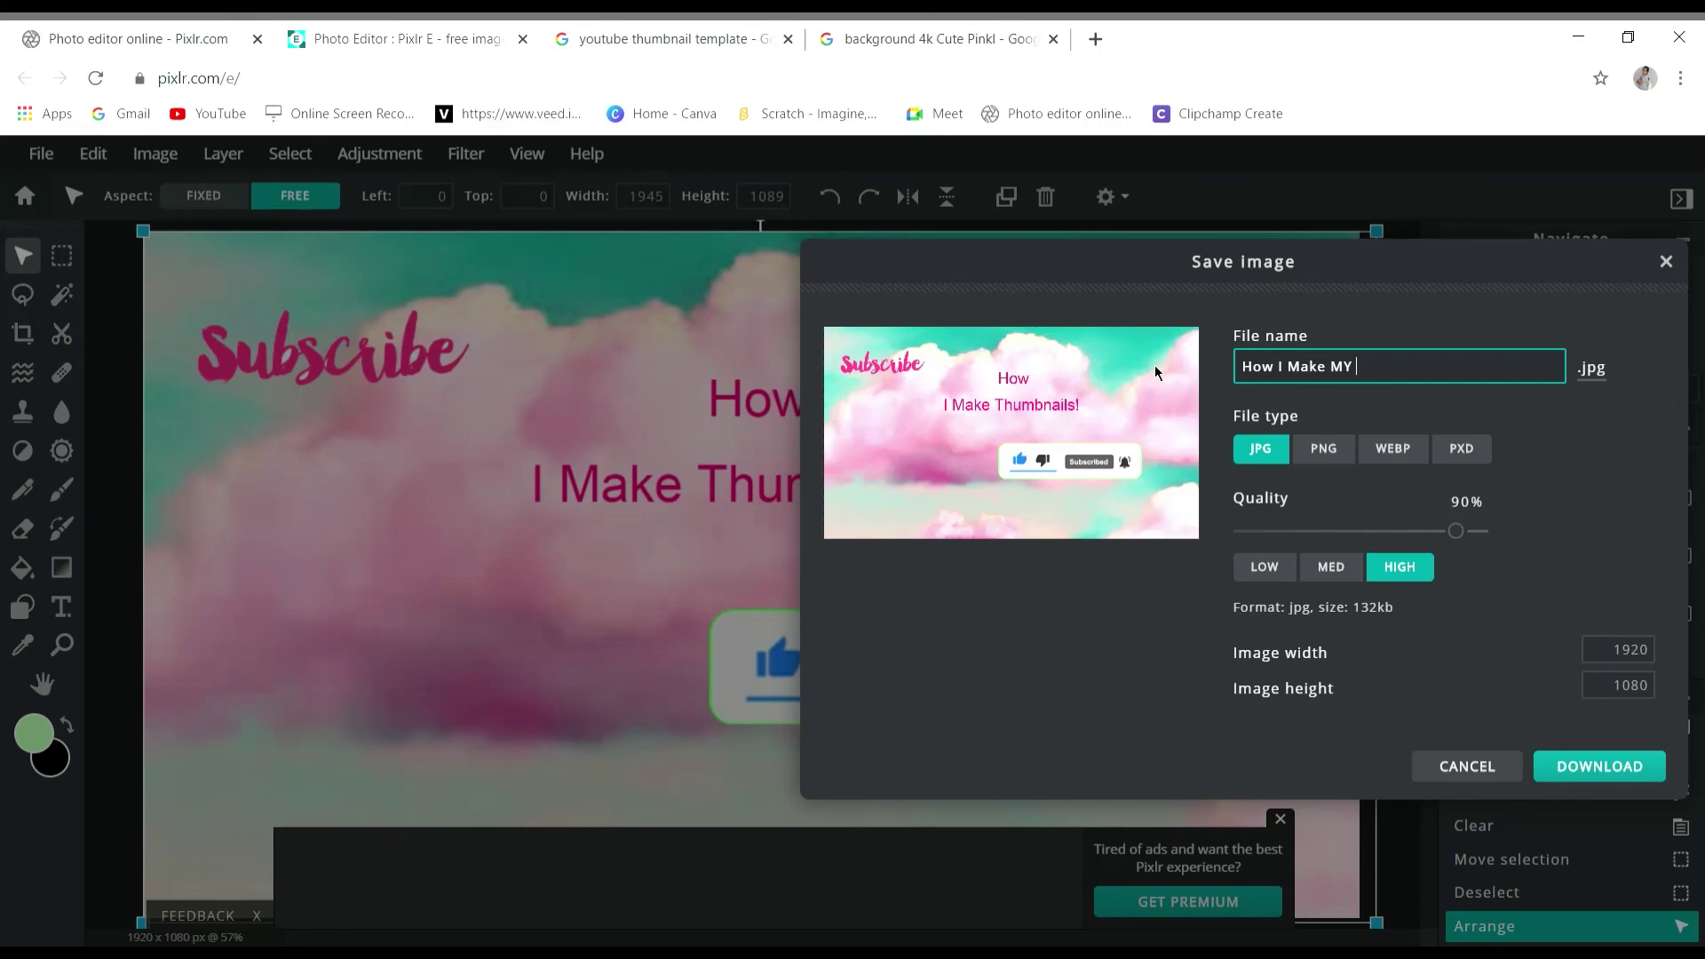
type("Thum")
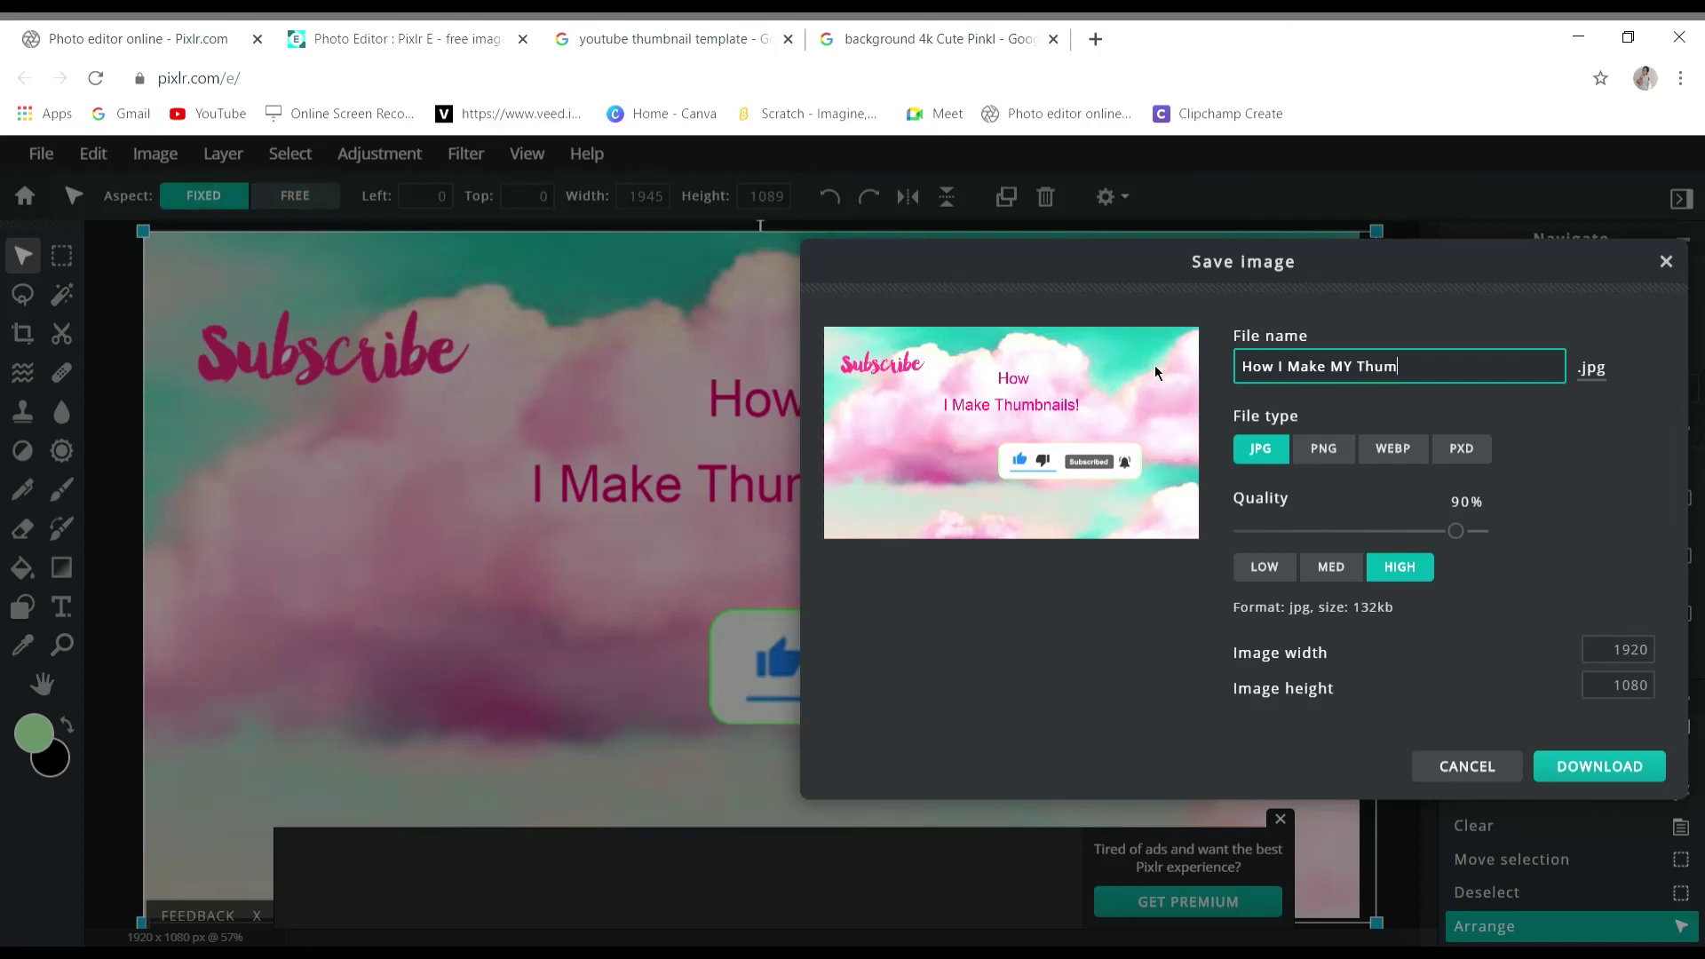
type("bnails?")
- Download the thumbnail as 'How I Make MY Thumbnails?.jpg' to the default download folder
left_click(1599, 766)
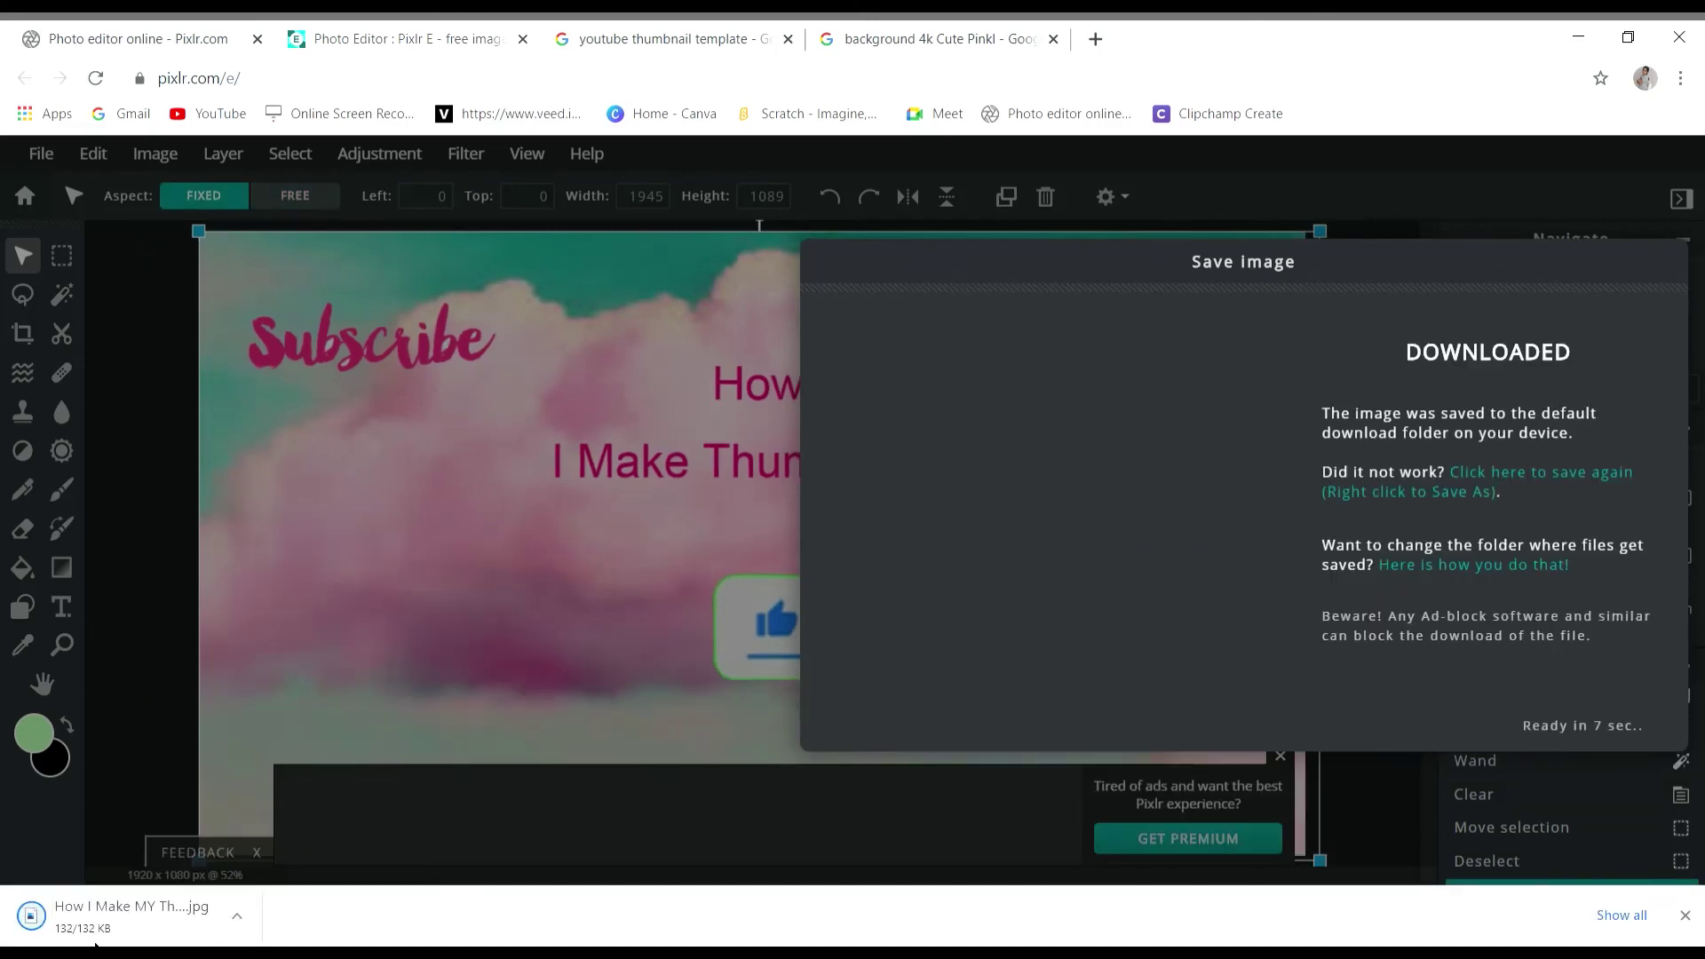